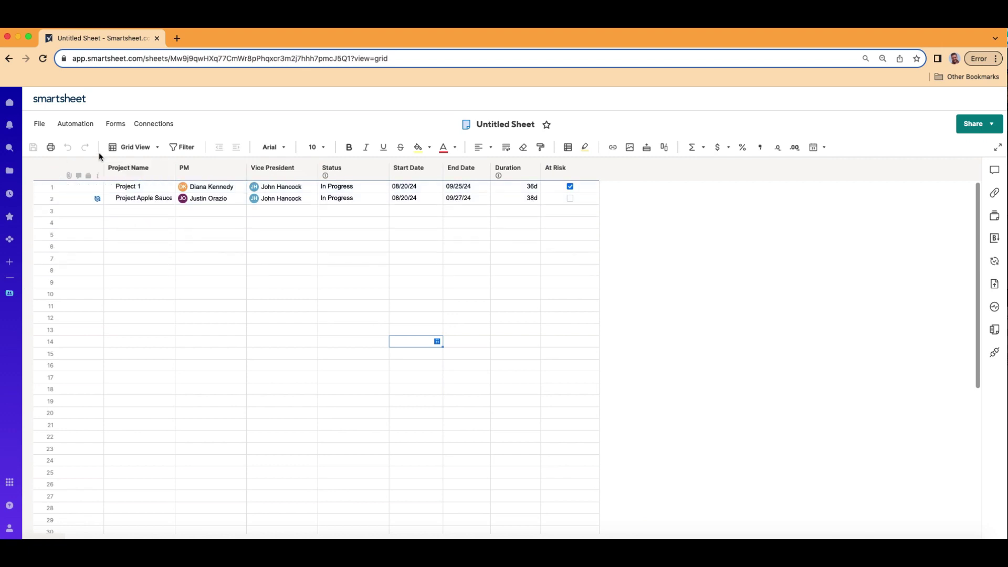
# - Create an automation workflow from scratch and name it "VP Approve or Deny"
pyautogui.click(79, 125)
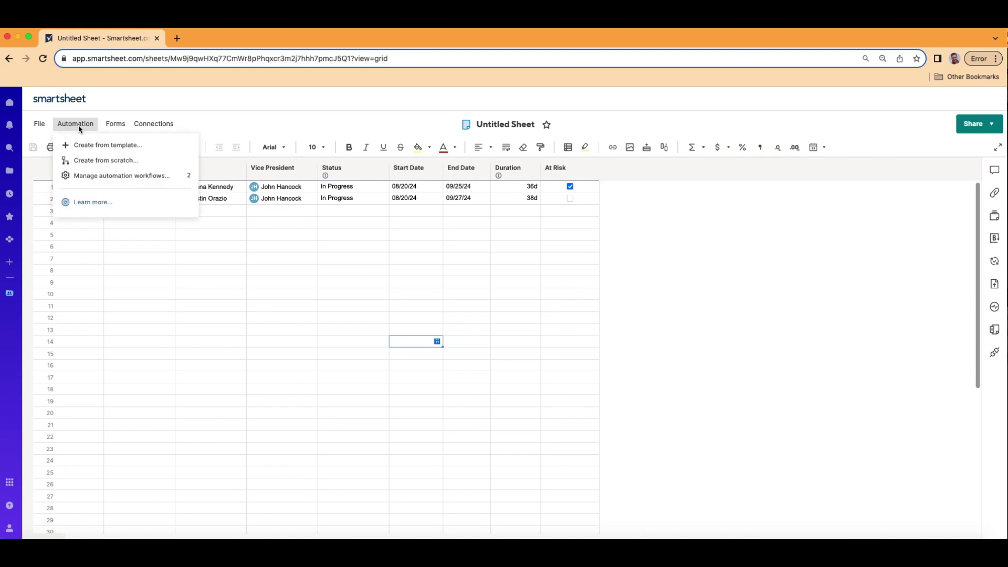
pyautogui.click(99, 162)
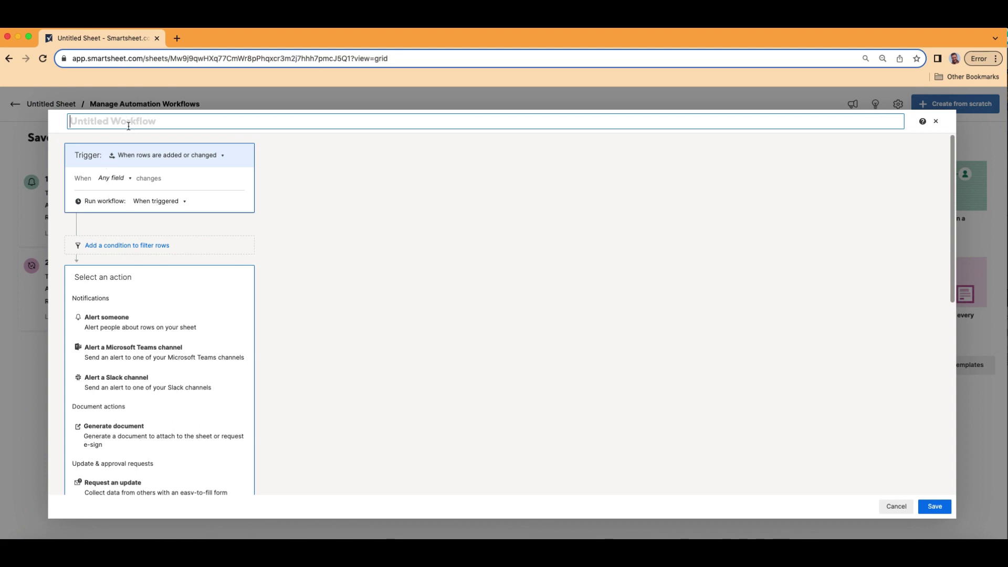
pyautogui.write('VP Approve or Deny')
# - Set the workflow trigger to when rows are changed, watching the Status field
pyautogui.click(197, 160)
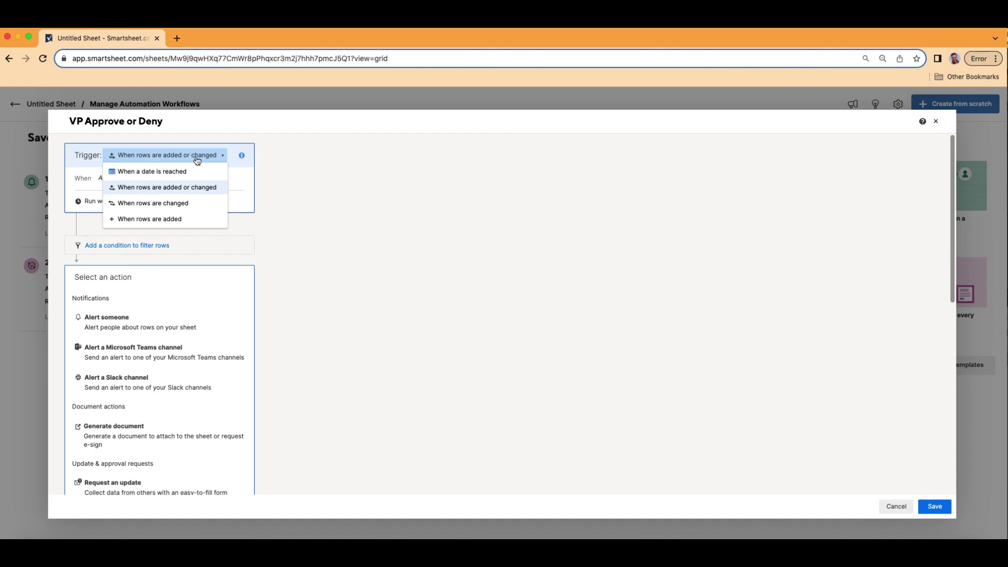
pyautogui.click(193, 203)
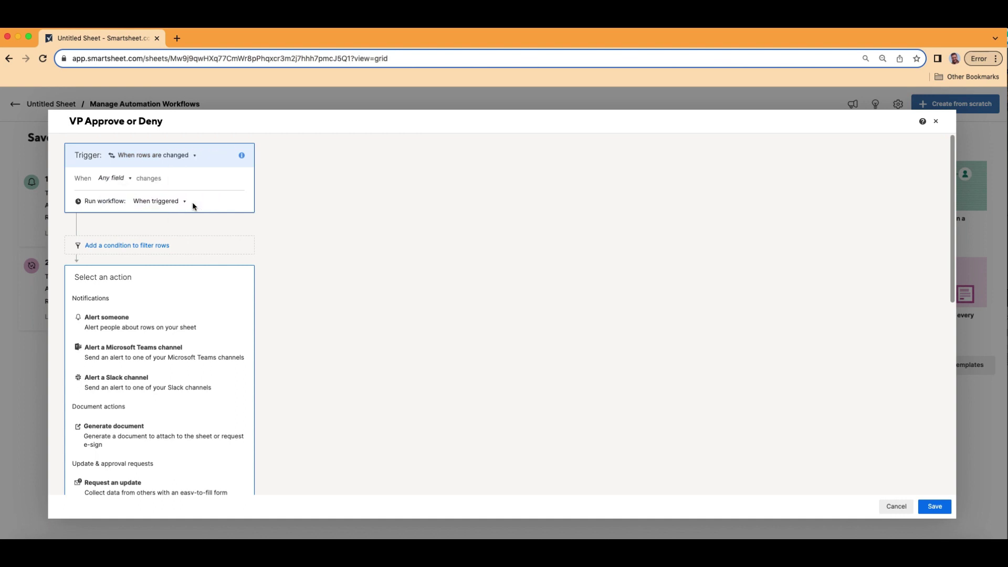
pyautogui.click(122, 181)
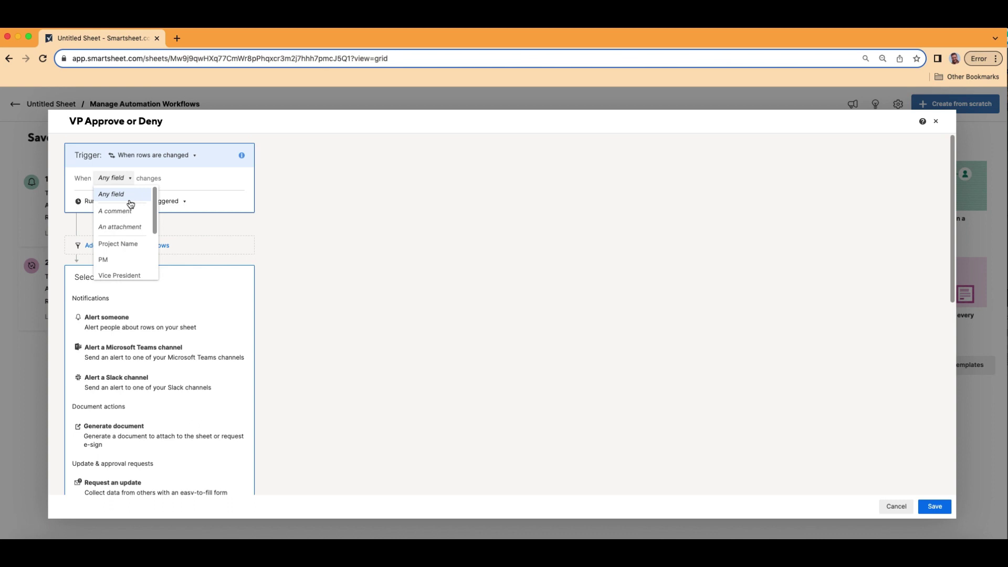
pyautogui.scroll(-1, 134, 249)
pyautogui.scroll(-1, 134, 250)
pyautogui.scroll(-3, 133, 251)
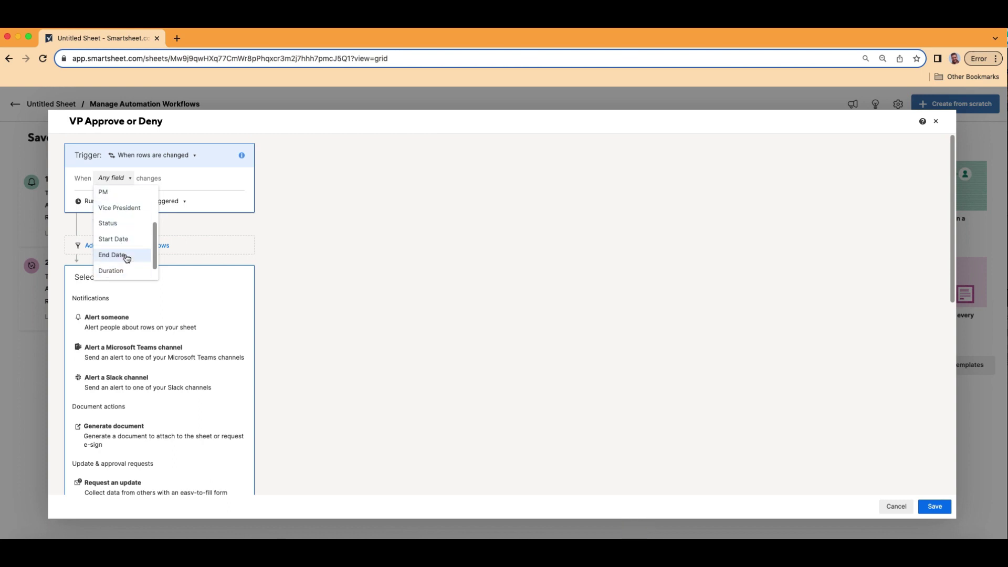
pyautogui.click(122, 225)
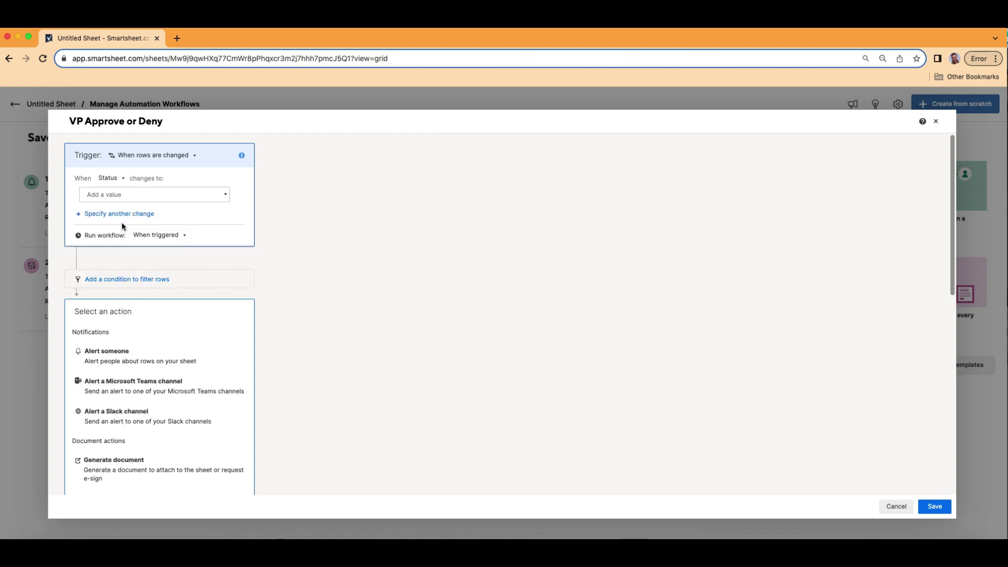
# - Specify Ready For Sign off as the Status value that triggers the workflow
pyautogui.click(168, 195)
pyautogui.scroll(-1, 151, 261)
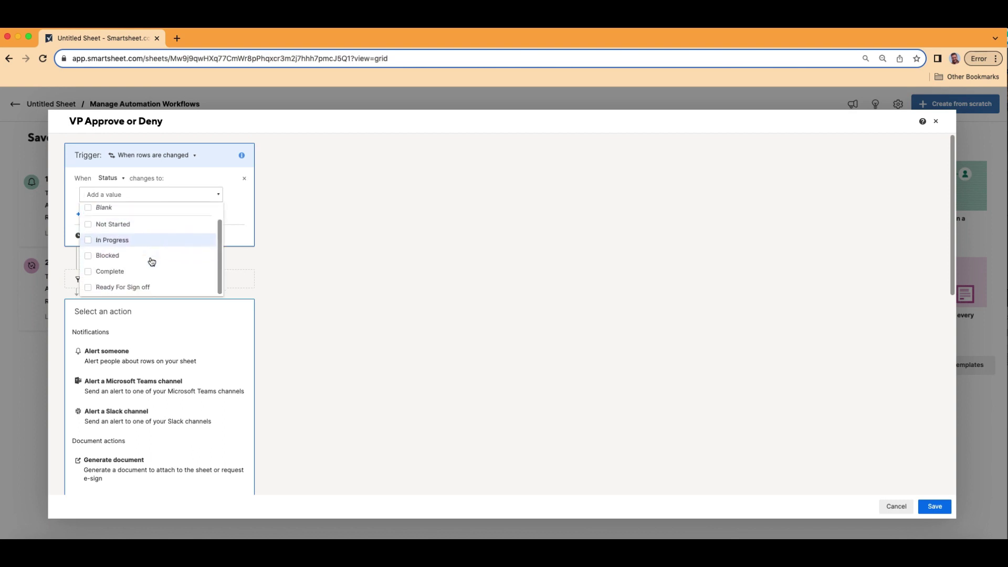
pyautogui.click(89, 292)
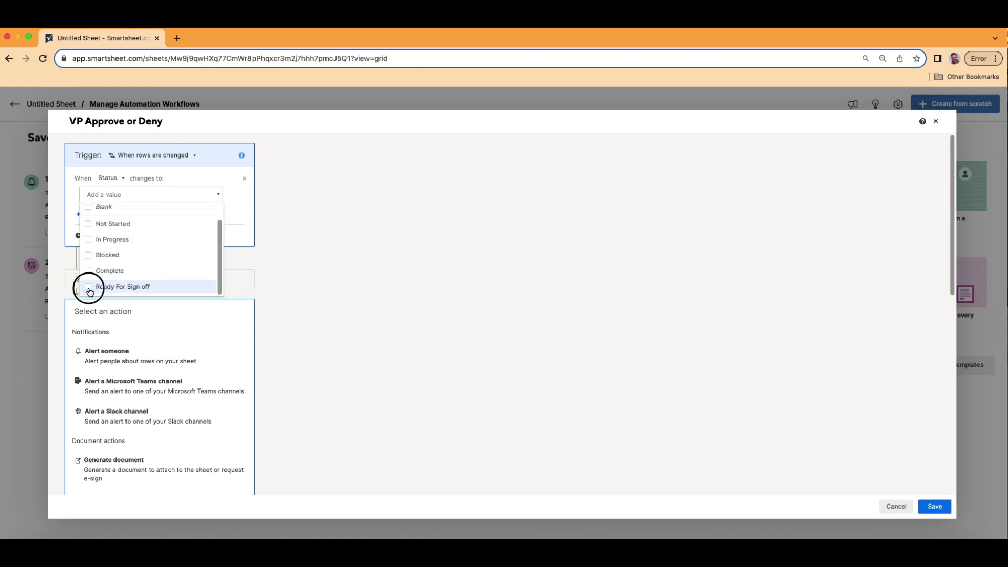
pyautogui.click(433, 234)
# - Add a Request an approval action below the workflow trigger
pyautogui.scroll(-5, 316, 284)
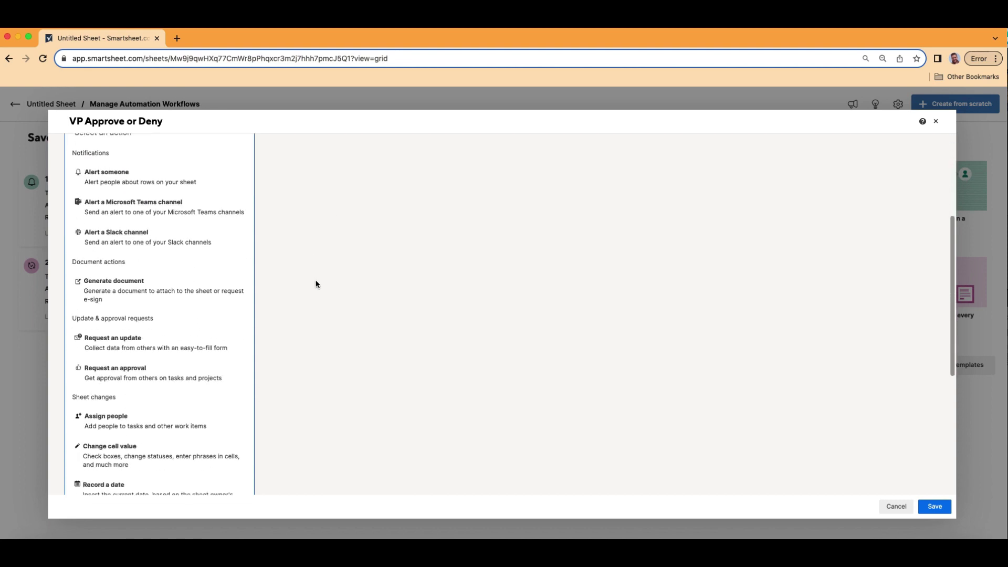
pyautogui.scroll(2, 309, 273)
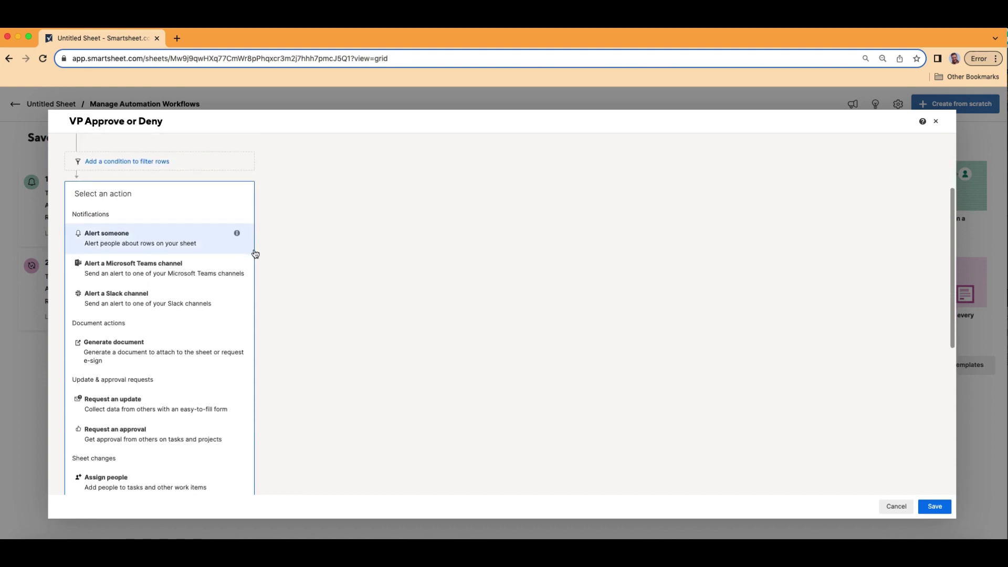
pyautogui.scroll(-3, 255, 253)
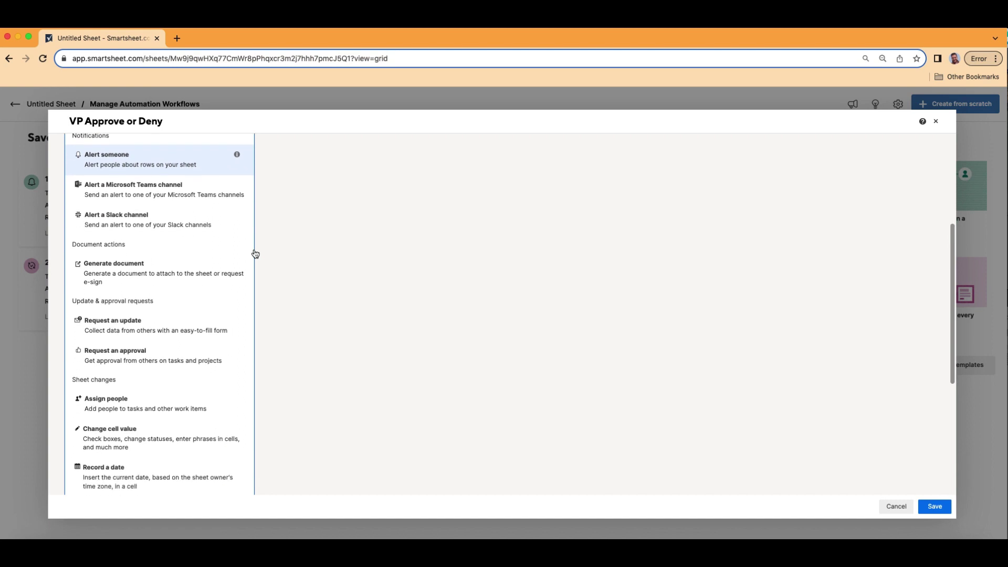
pyautogui.click(175, 349)
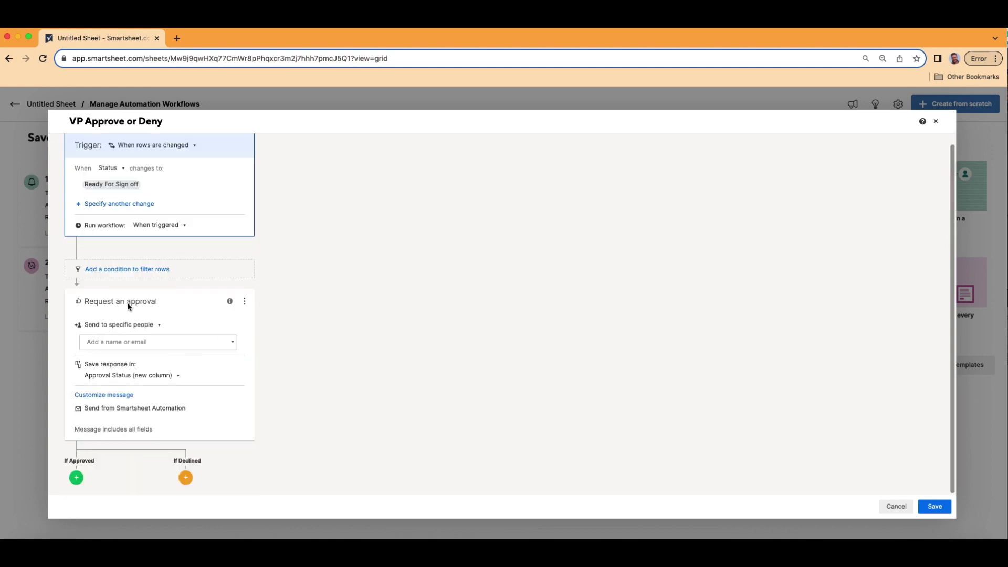
pyautogui.click(131, 326)
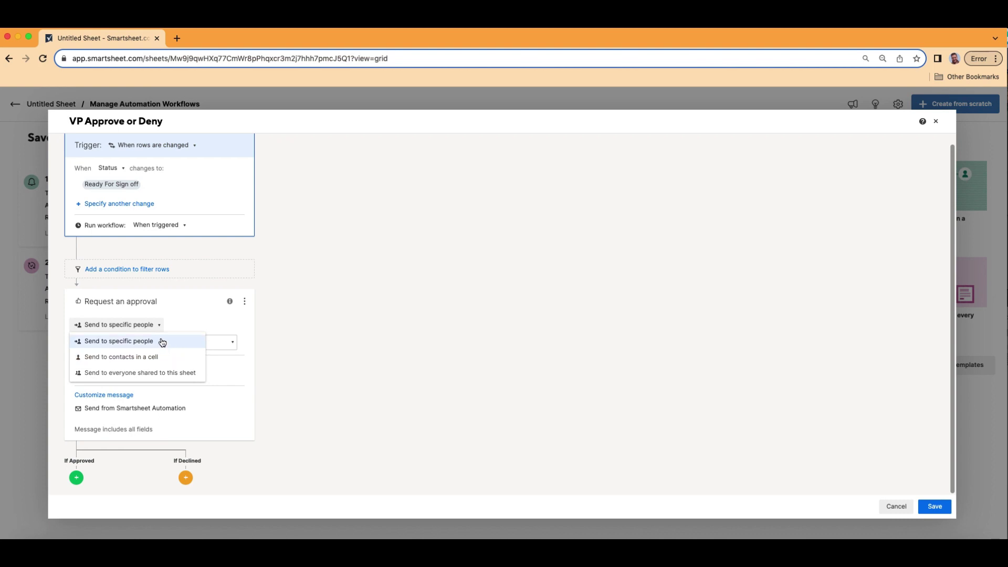
pyautogui.click(162, 342)
pyautogui.click(160, 342)
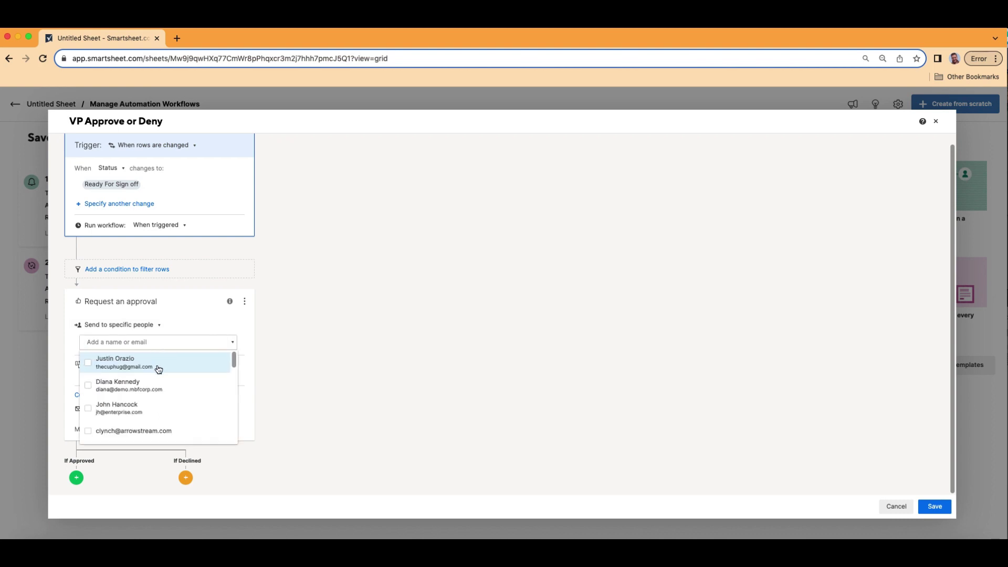
pyautogui.click(158, 366)
pyautogui.click(89, 385)
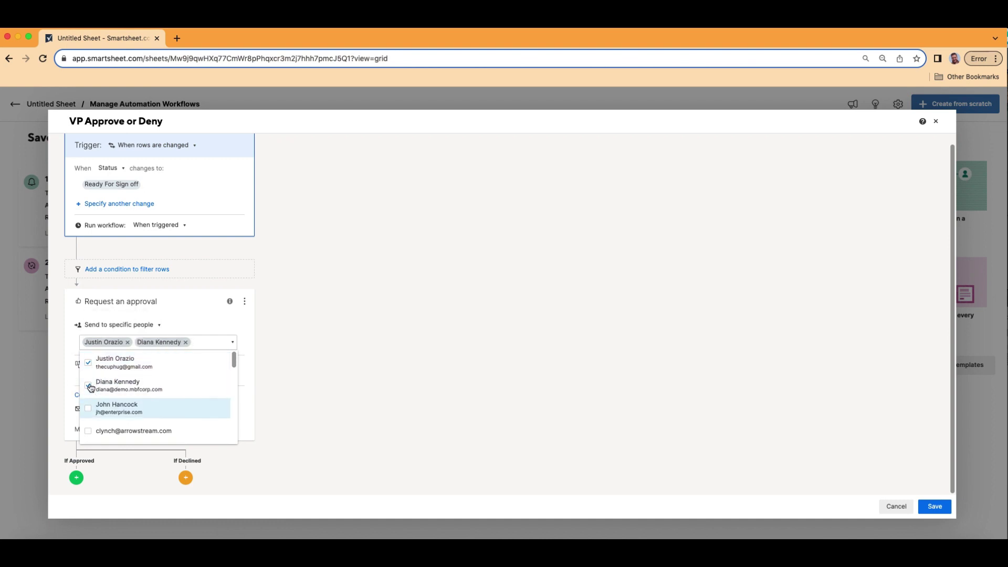
pyautogui.click(89, 387)
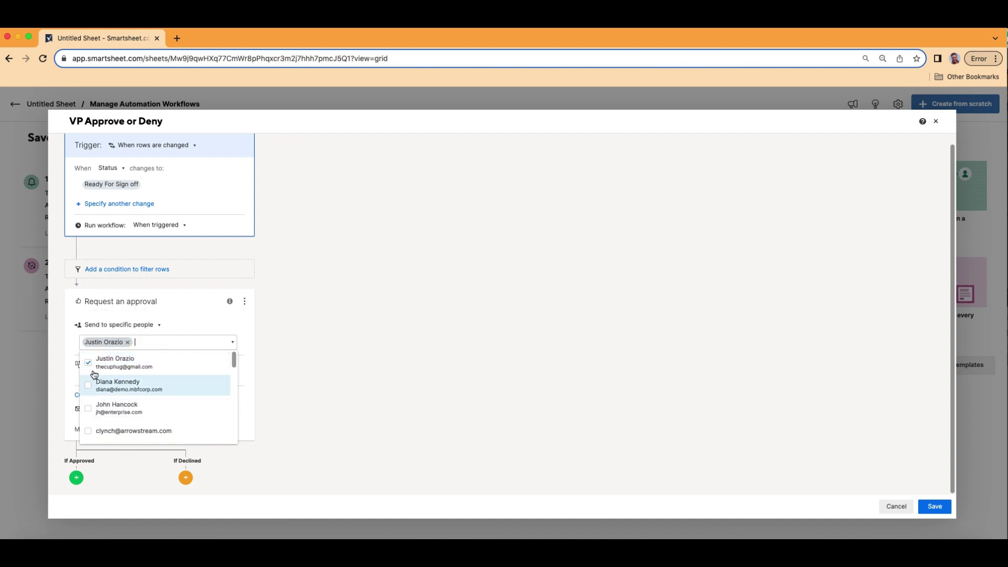
pyautogui.click(128, 342)
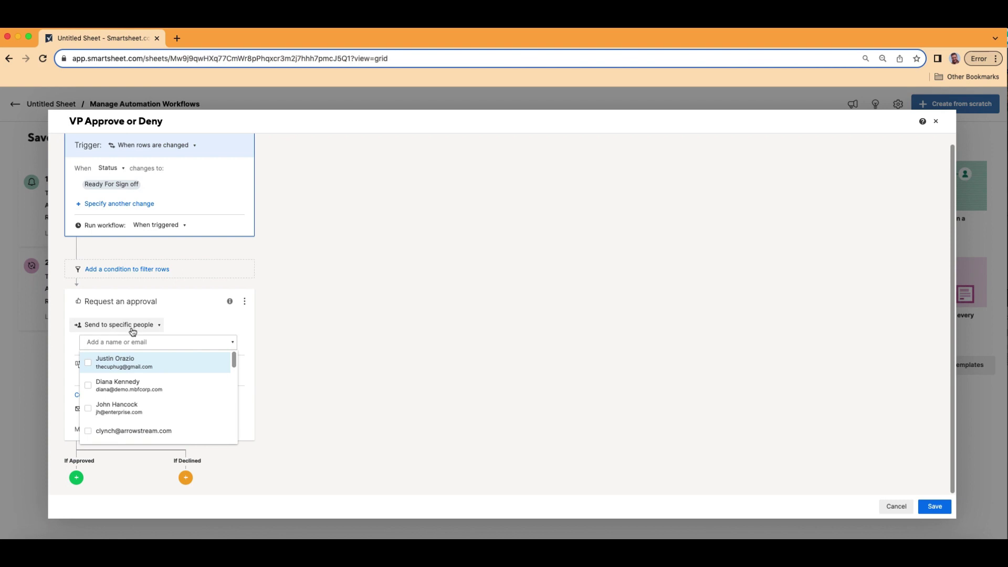
# - Send the approval request to contacts in the Vice President cell and save the response in the new Vice President approval column
pyautogui.click(128, 326)
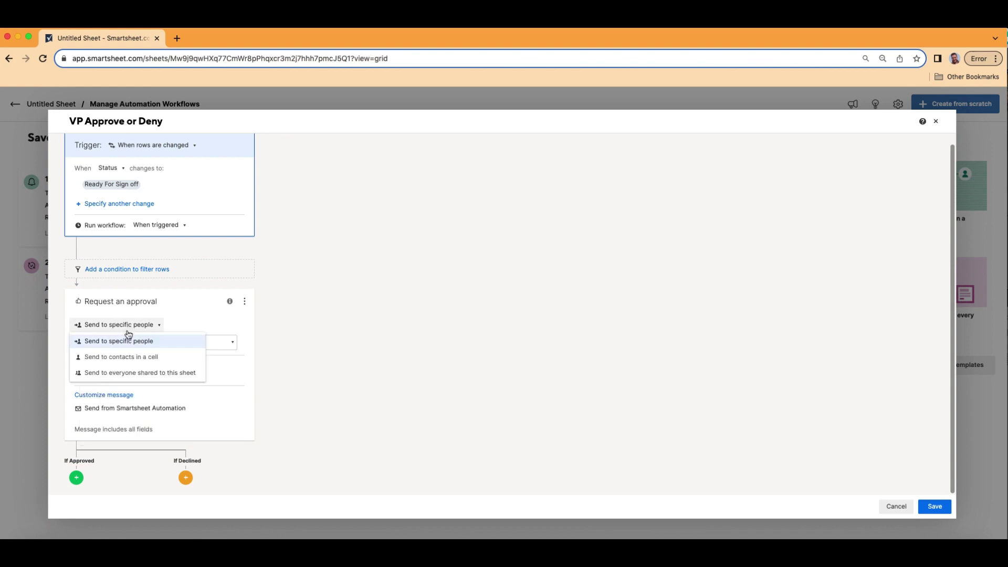
pyautogui.click(140, 360)
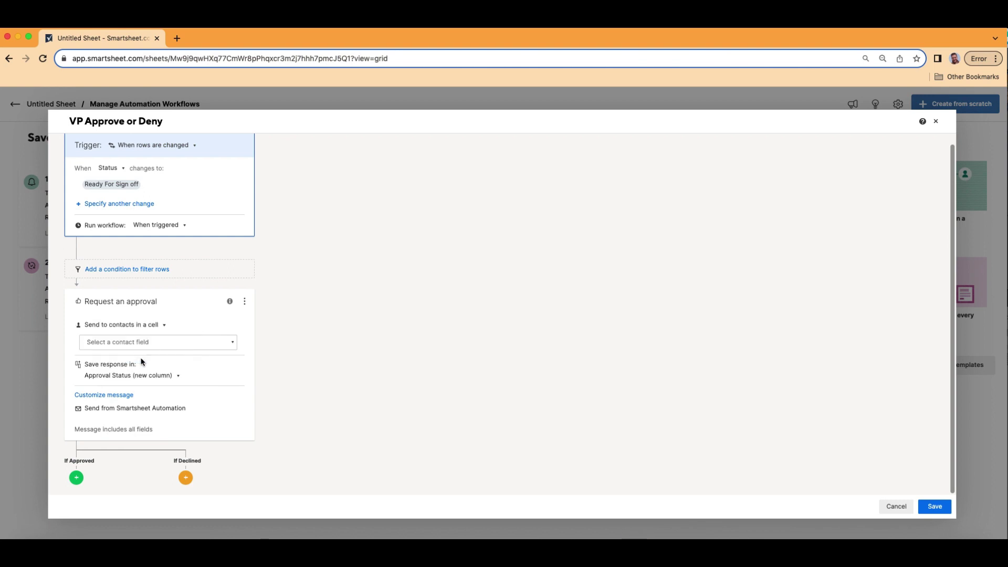
pyautogui.click(144, 343)
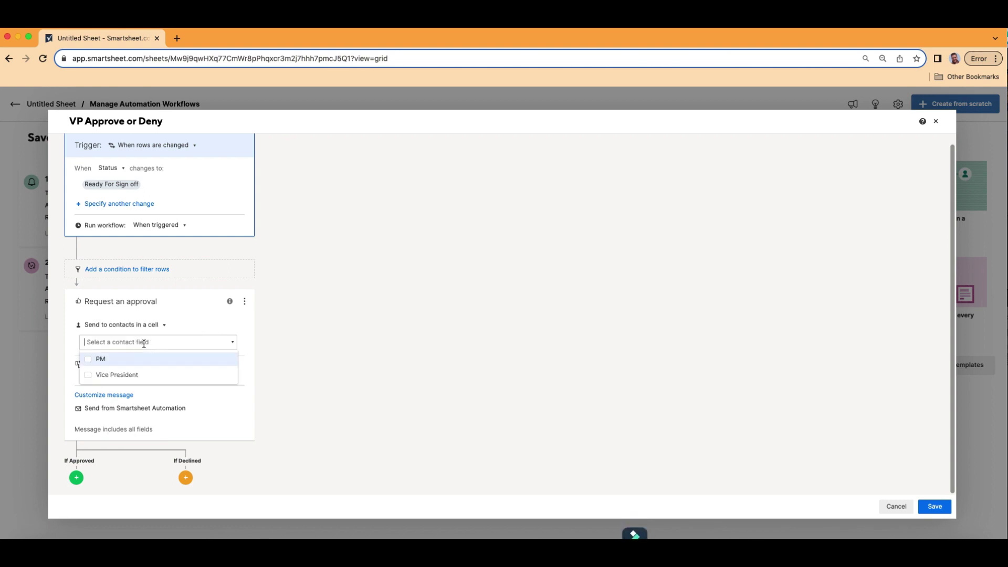
pyautogui.click(156, 379)
pyautogui.click(490, 341)
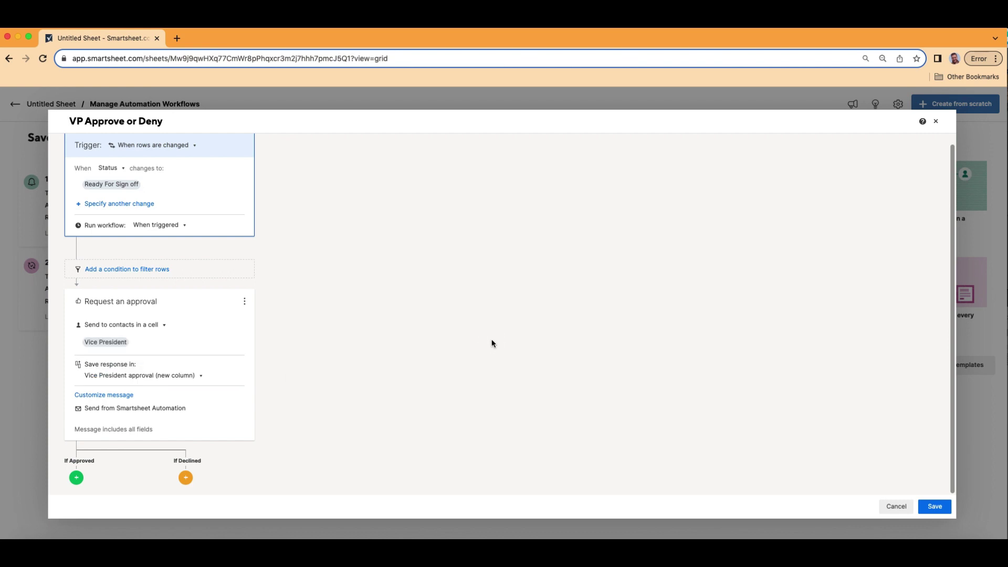
pyautogui.click(146, 381)
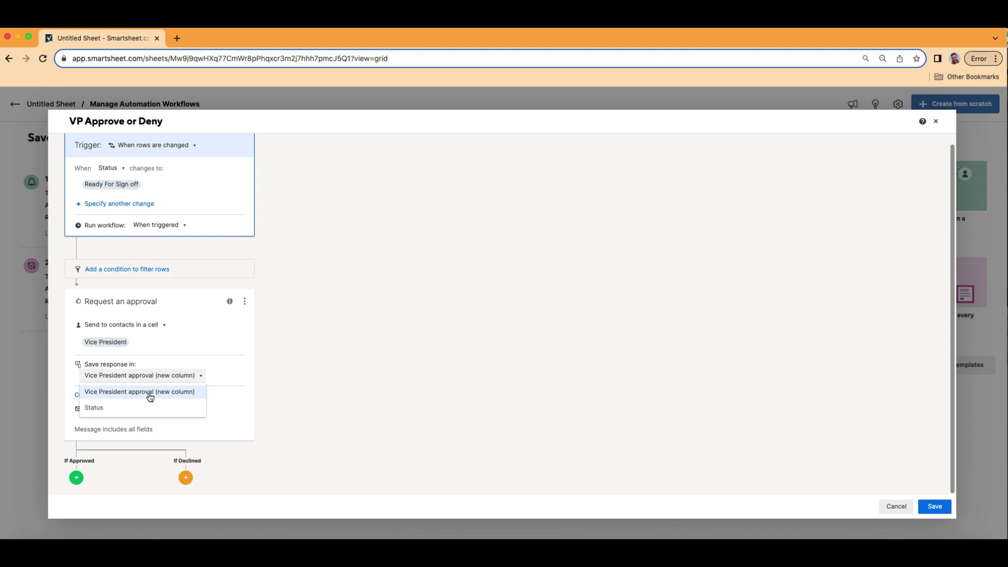
pyautogui.click(150, 396)
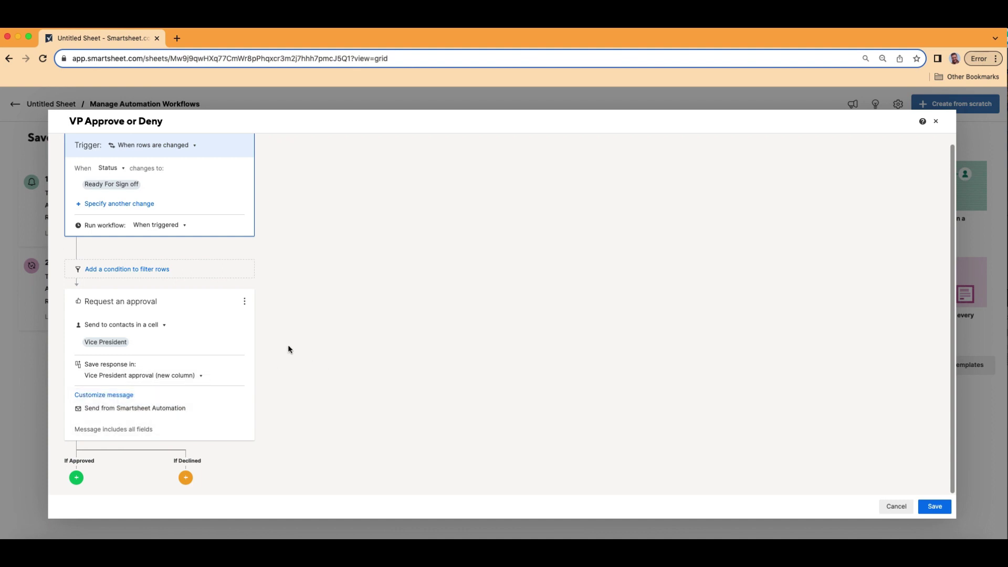
# - Customize the approval message to include specific fields, selecting A comment and An attachment
pyautogui.click(122, 397)
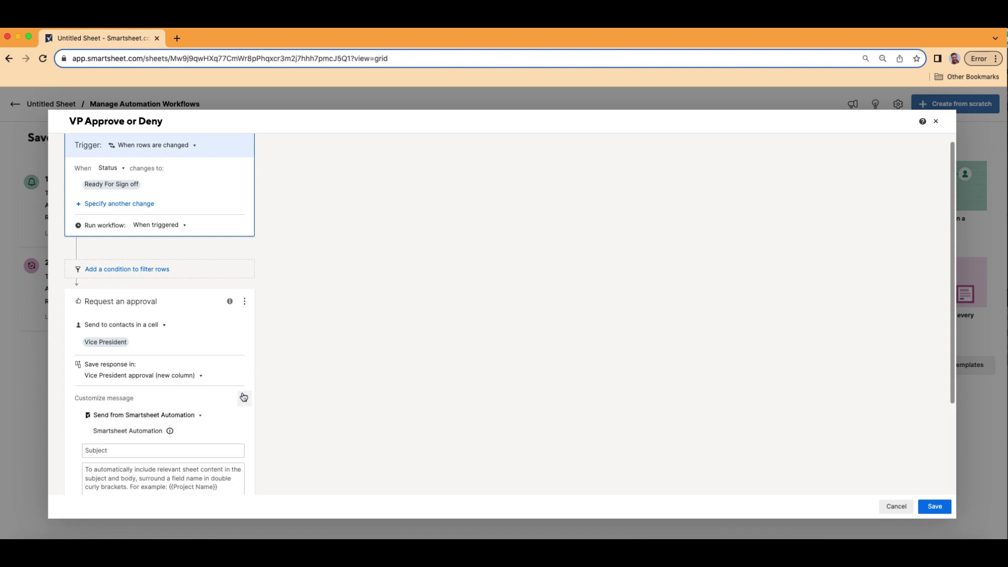
pyautogui.scroll(-3, 242, 393)
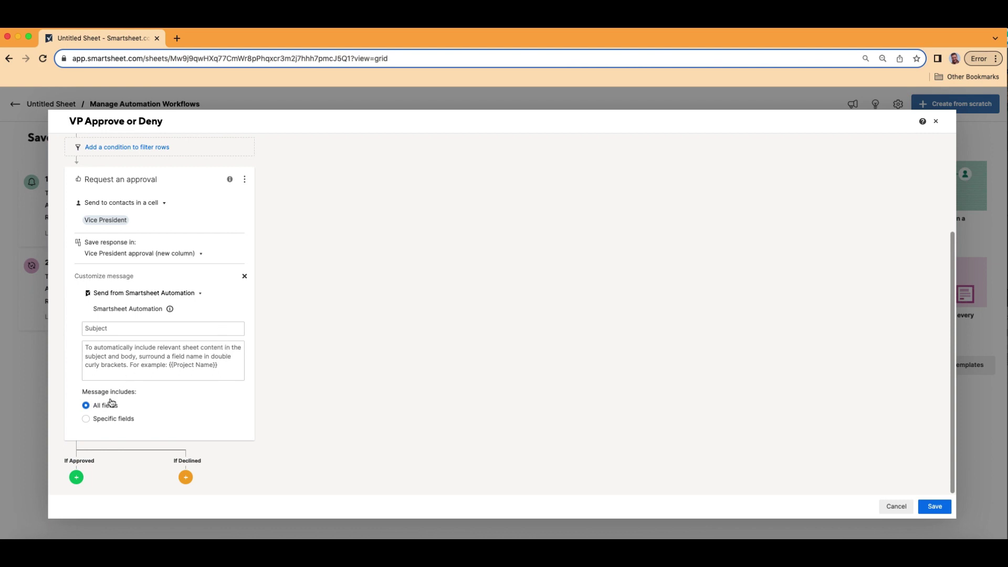
pyautogui.click(86, 419)
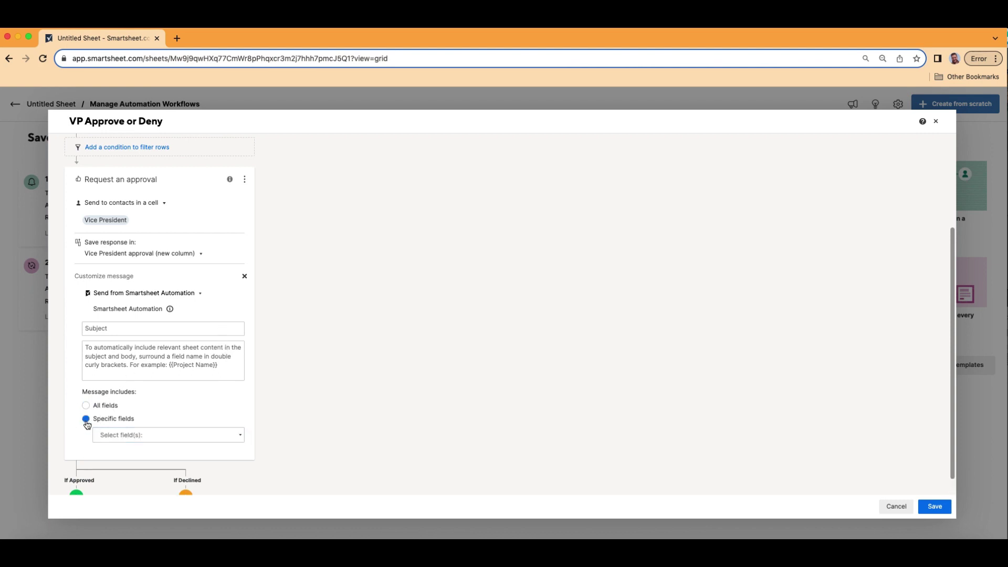
pyautogui.click(242, 435)
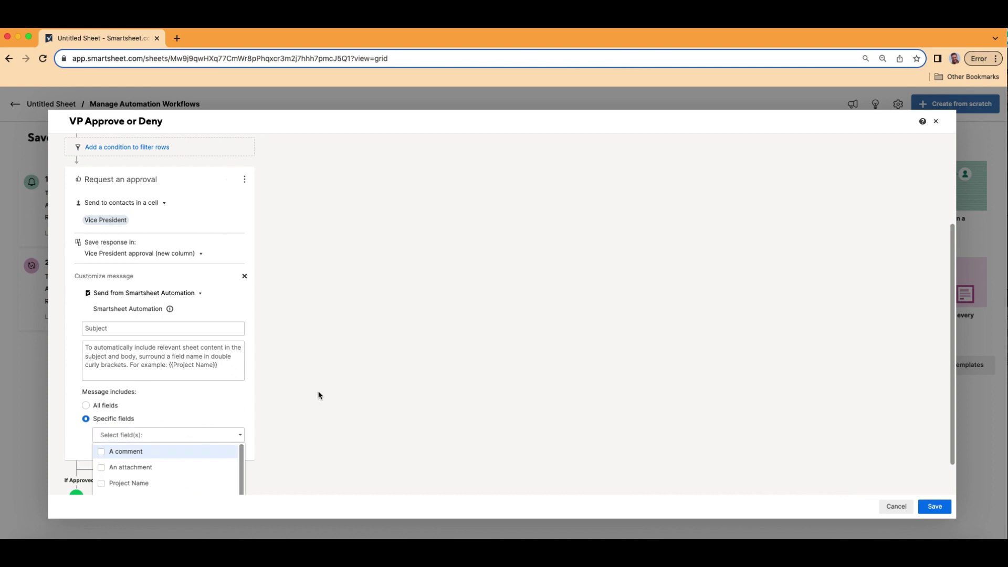
pyautogui.scroll(-2, 316, 398)
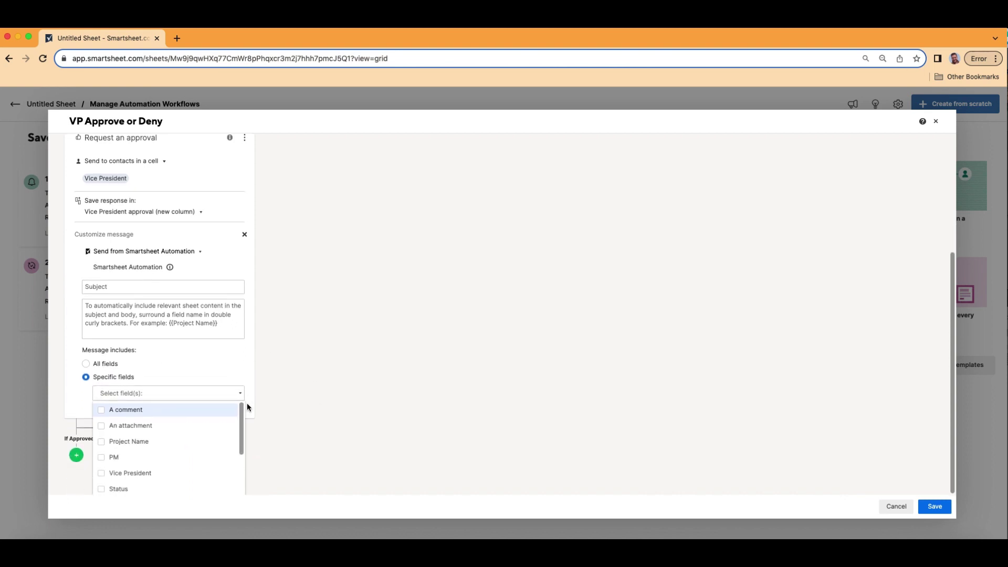
pyautogui.click(196, 411)
pyautogui.click(197, 428)
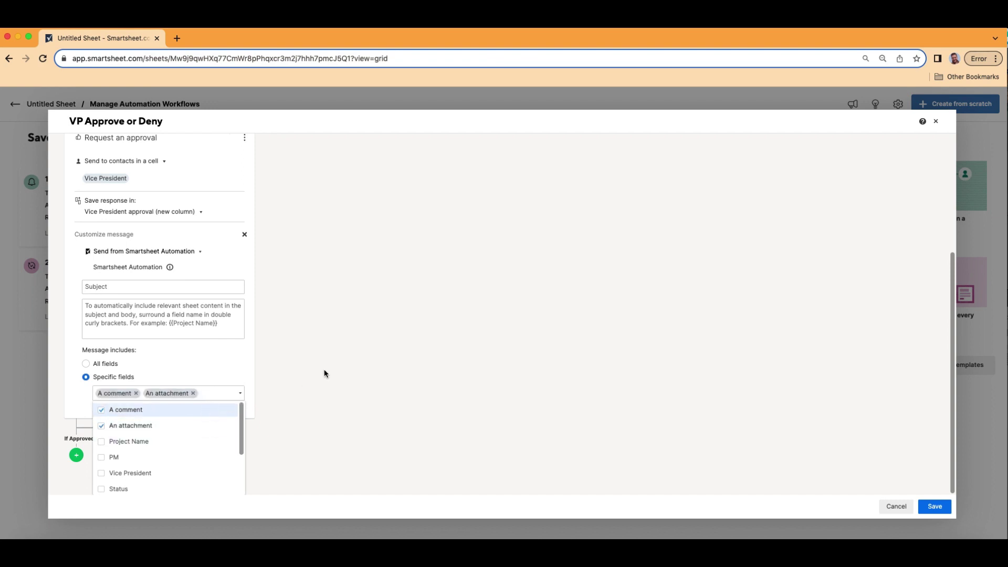
# - Include the Project Name, PM, Status, Start Date, End Date and At Risk fields in the approval message
pyautogui.moveTo(243, 423); pyautogui.dragTo(241, 427)
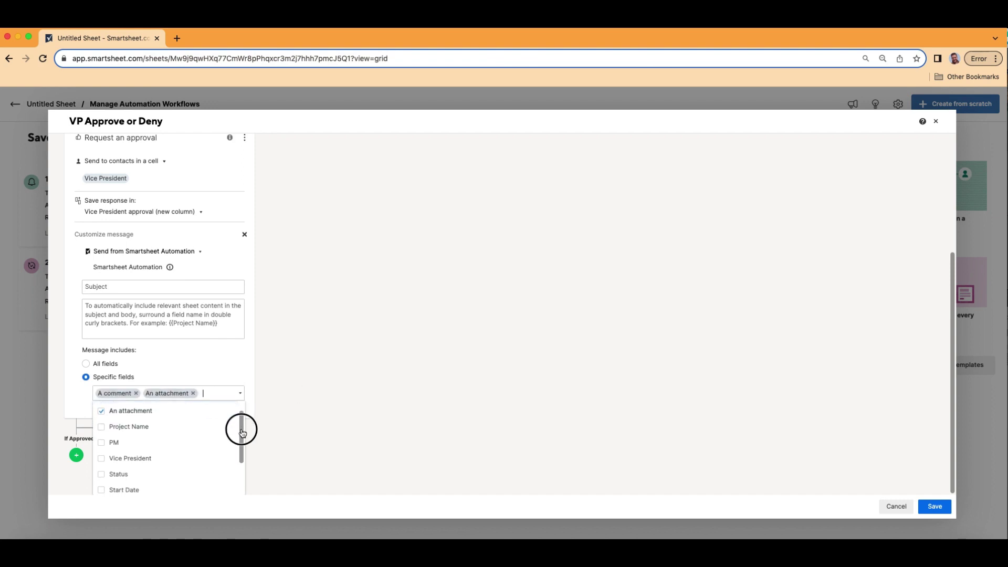
pyautogui.click(135, 423)
pyautogui.click(160, 451)
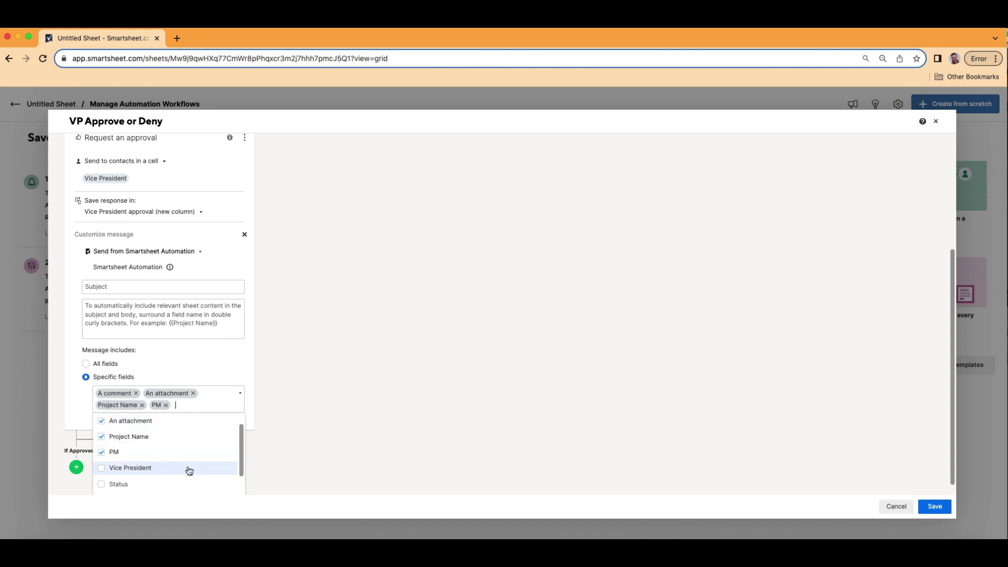
pyautogui.moveTo(242, 440); pyautogui.dragTo(241, 462)
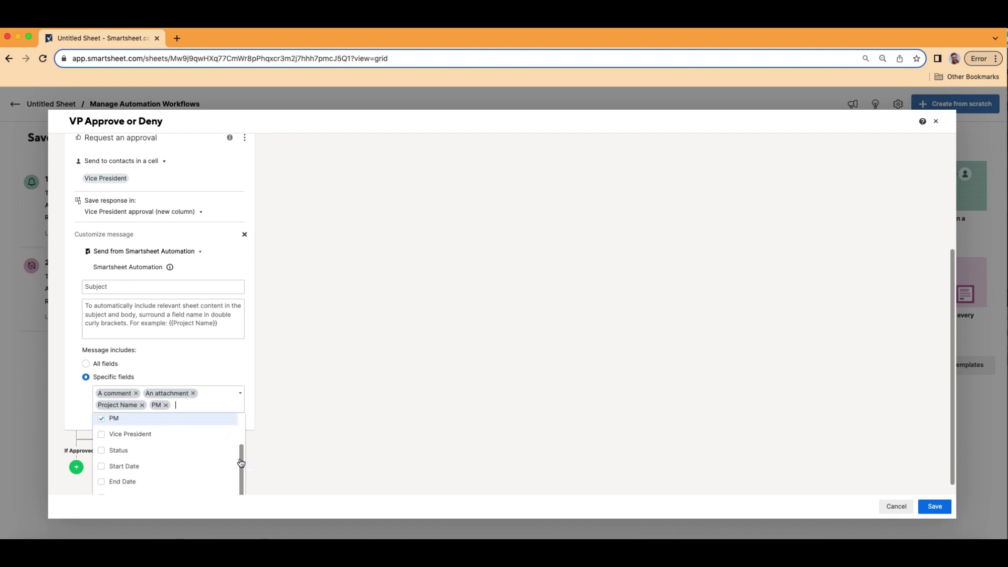
pyautogui.click(152, 452)
pyautogui.click(163, 465)
pyautogui.click(162, 490)
pyautogui.scroll(-1, 407, 428)
pyautogui.scroll(-1, 221, 439)
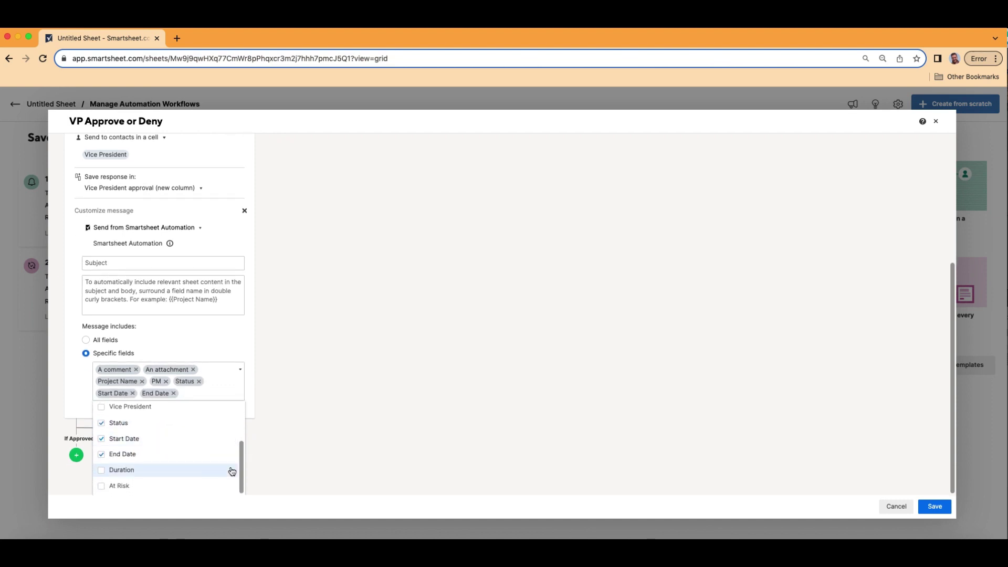
pyautogui.click(178, 488)
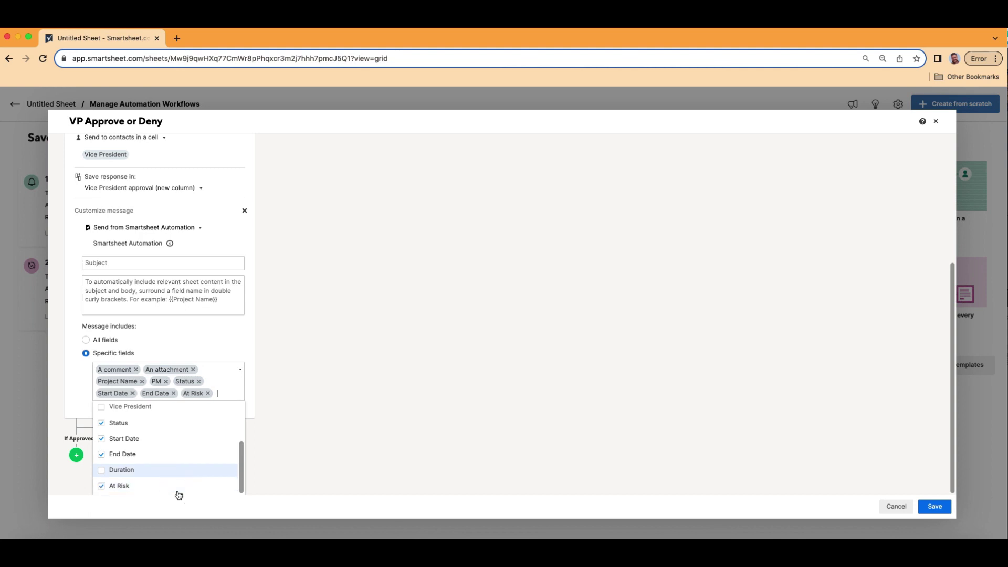
# - Set the approval request's subject to "Project {{Project Name}} Is Ready For Your Approval Or Denial"
pyautogui.click(332, 404)
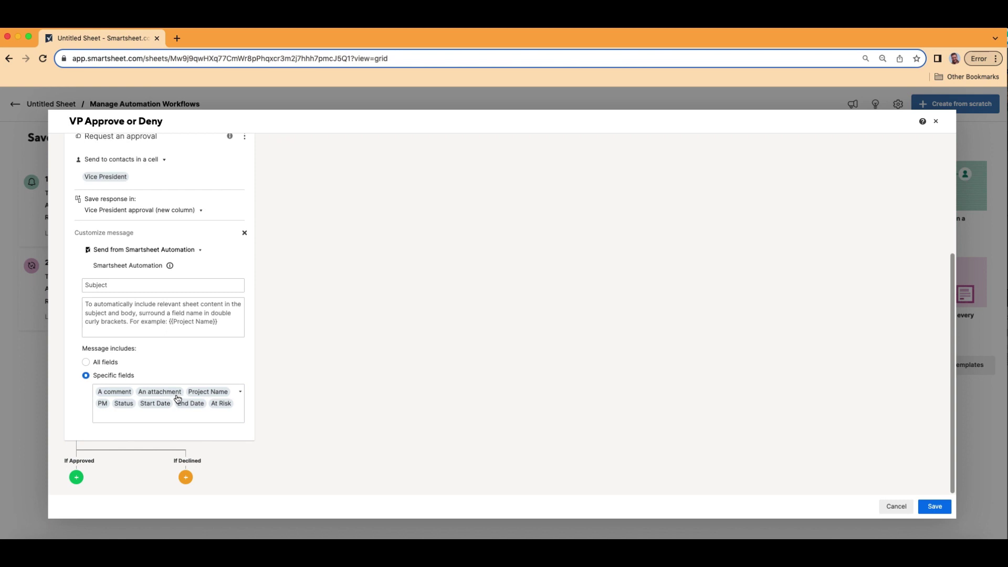
pyautogui.click(149, 286)
pyautogui.write('Project')
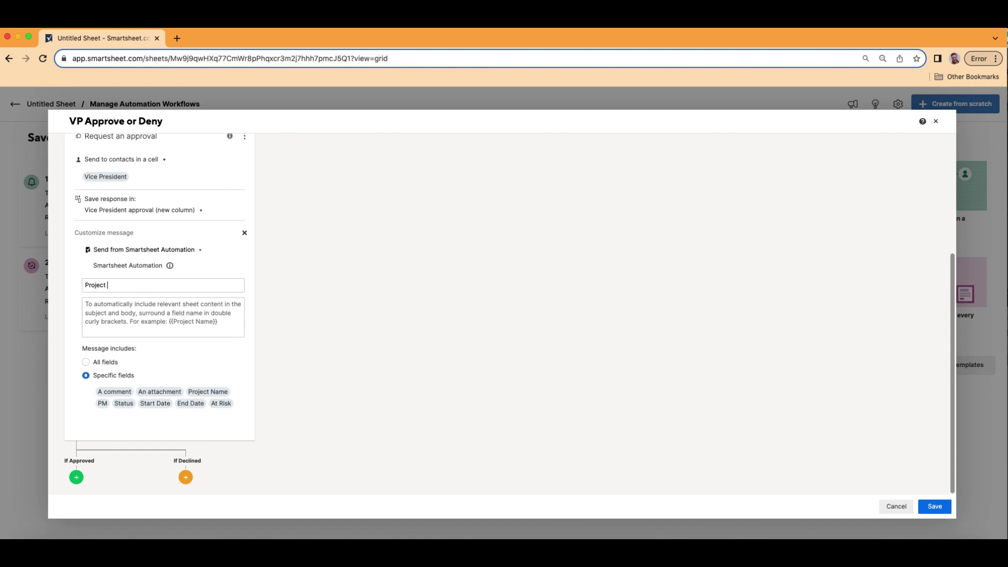
pyautogui.write(' {{Project Name')
pyautogui.press('BackSpace')
pyautogui.press('BackSpace')
pyautogui.press('BackSpace')
pyautogui.press('BackSpace')
pyautogui.press('BackSpace')
pyautogui.write('Name}} Is Ready For Your Approval')
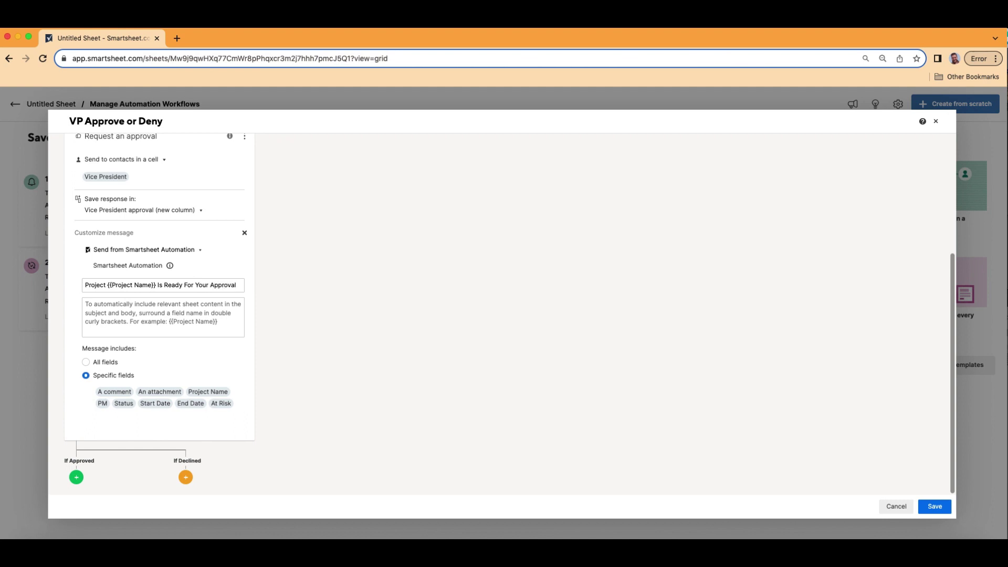
pyautogui.write(' Or De')
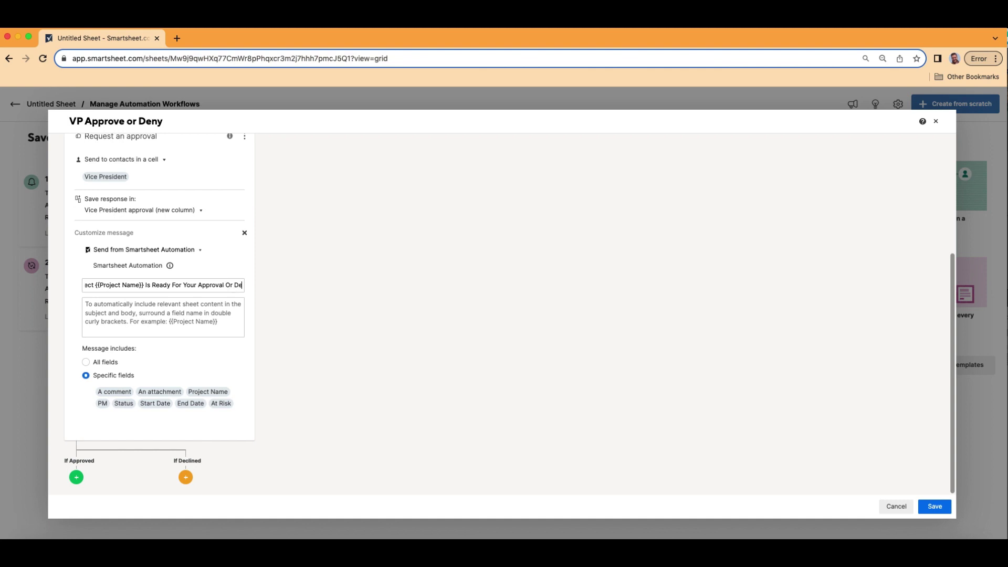
pyautogui.write('nial')
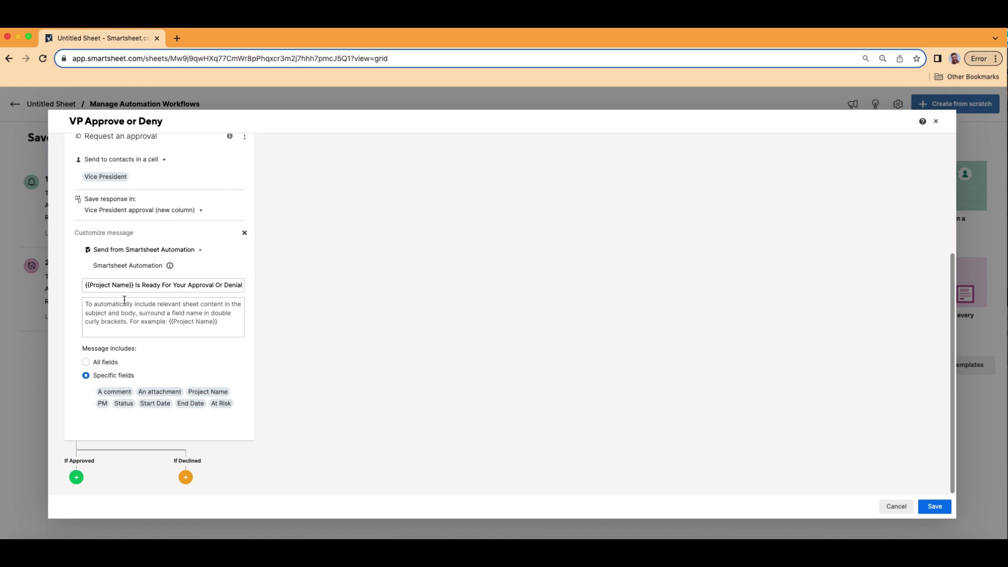
pyautogui.press('super+Left')
pyautogui.write('Project')
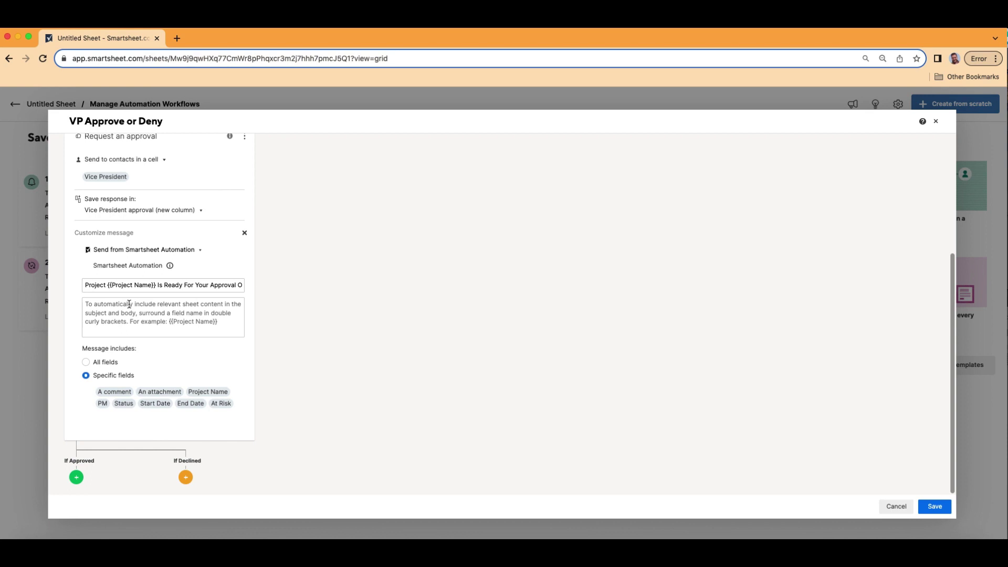
# - Enter "Please Approve or Deny the Project {{Project Name}}" as the approval request's message body
pyautogui.click(129, 304)
pyautogui.write('Please a')
pyautogui.press('BackSpace')
pyautogui.write('A')
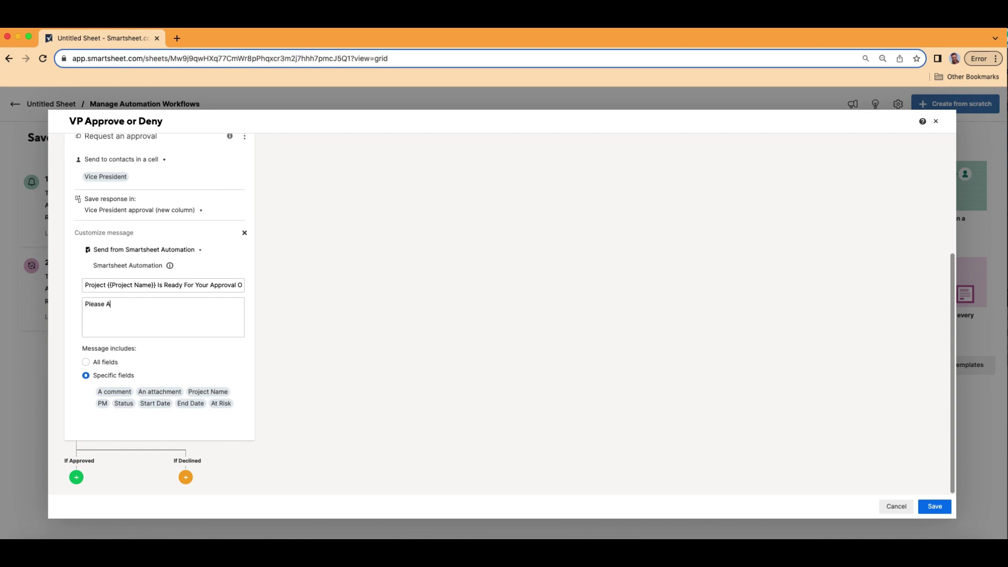
pyautogui.write('pprove or Deny the Project {{Project Name')
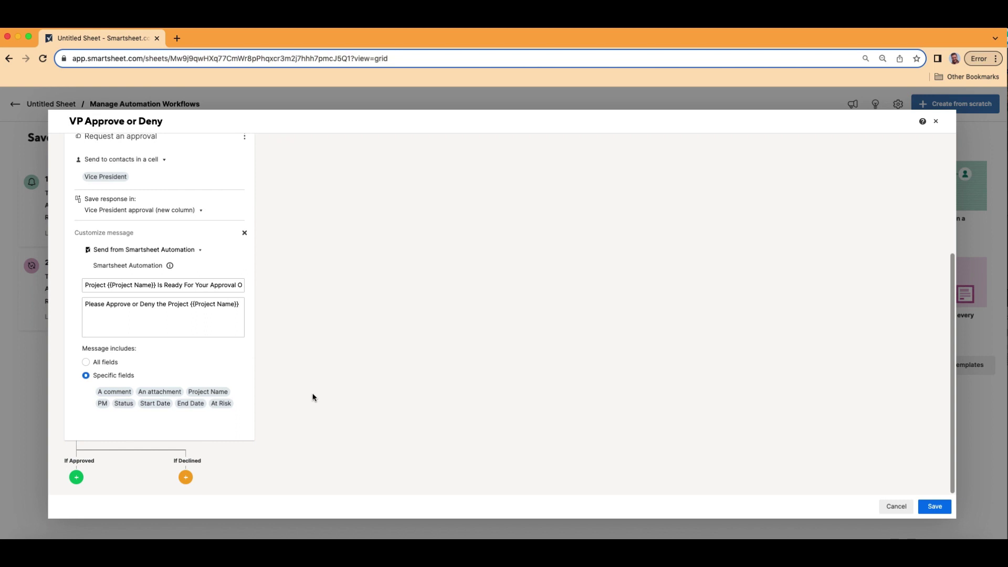
# - Add an Alert someone action to the If Approved branch
pyautogui.click(76, 478)
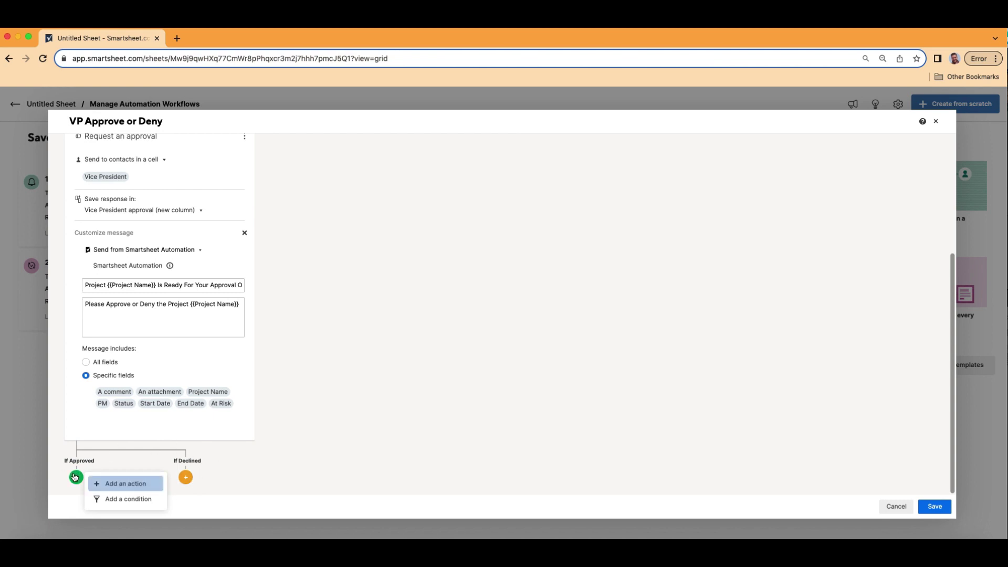
pyautogui.click(765, 329)
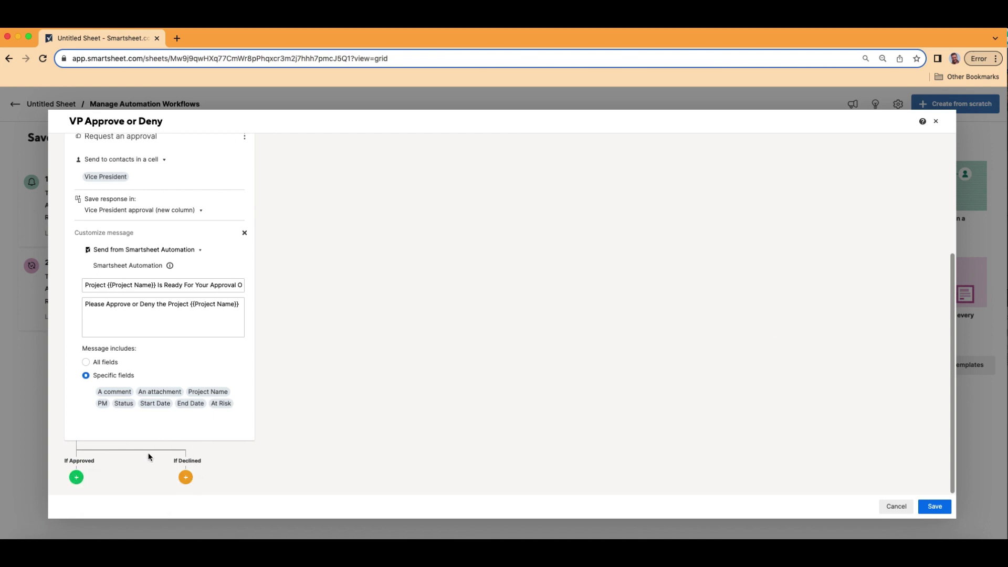
pyautogui.click(76, 478)
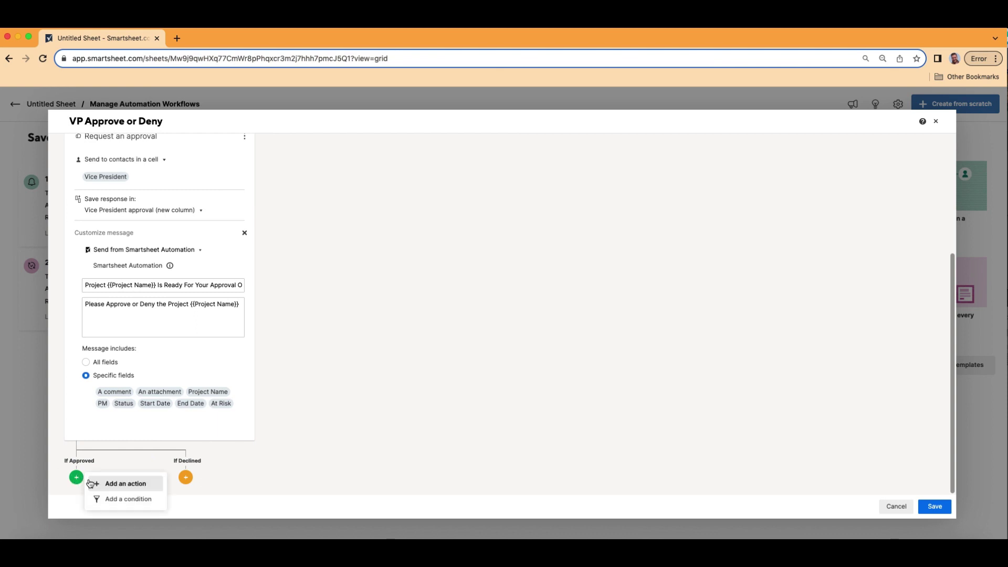
pyautogui.click(126, 484)
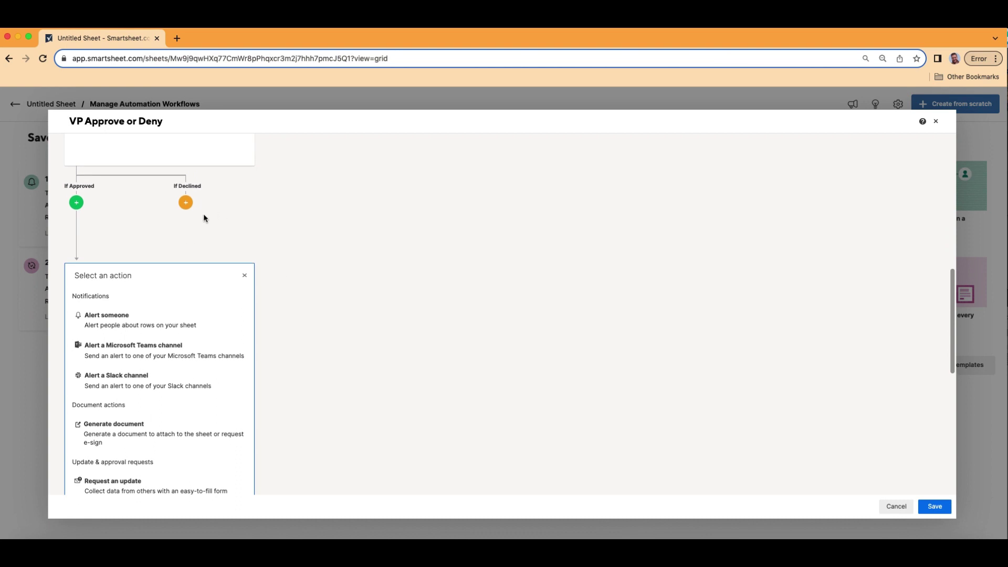
pyautogui.click(125, 321)
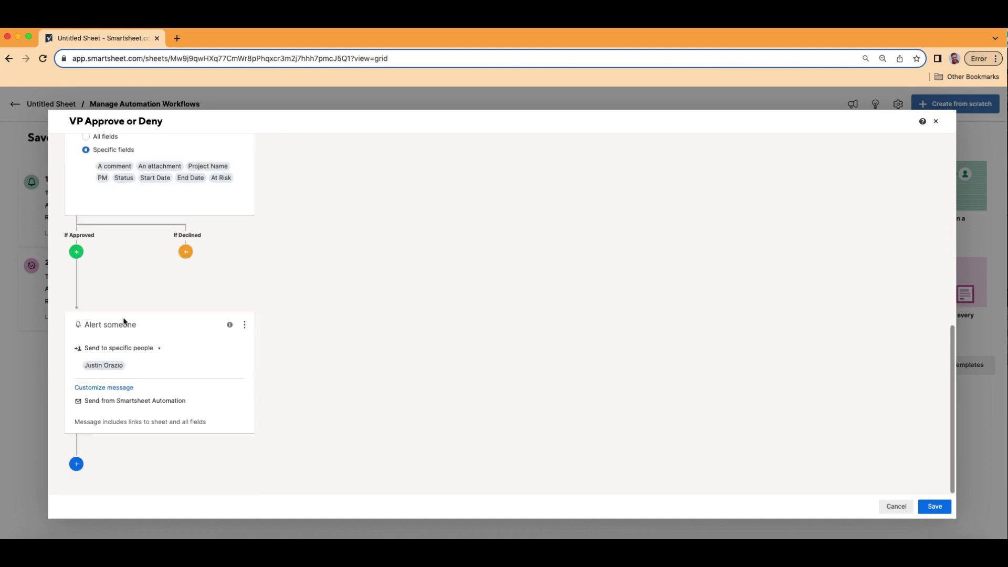
# - Send the approved-branch alert to contacts in a cell, using the PM contact field
pyautogui.scroll(10, 138, 347)
pyautogui.scroll(-6, 135, 249)
pyautogui.click(122, 354)
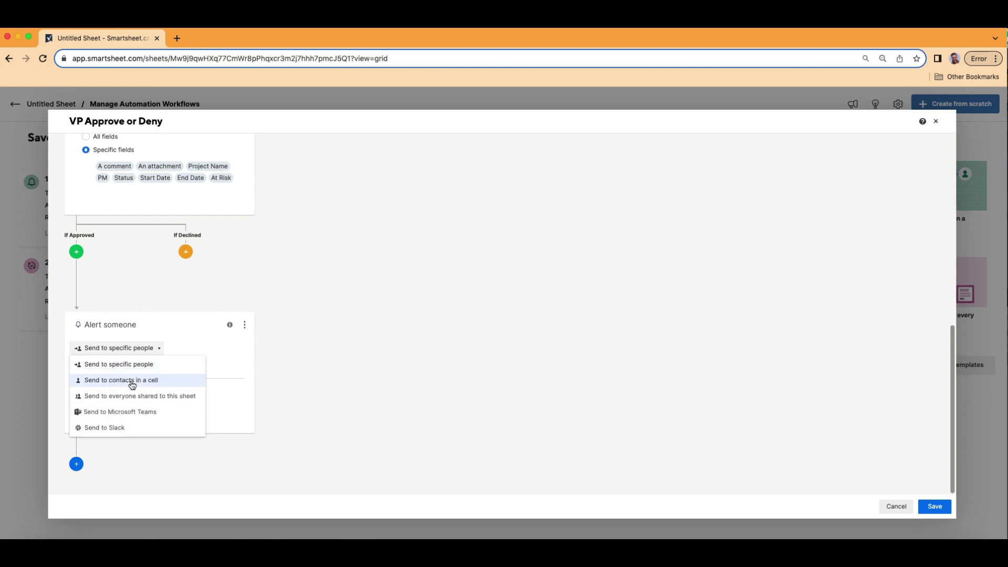
pyautogui.click(131, 385)
pyautogui.click(135, 366)
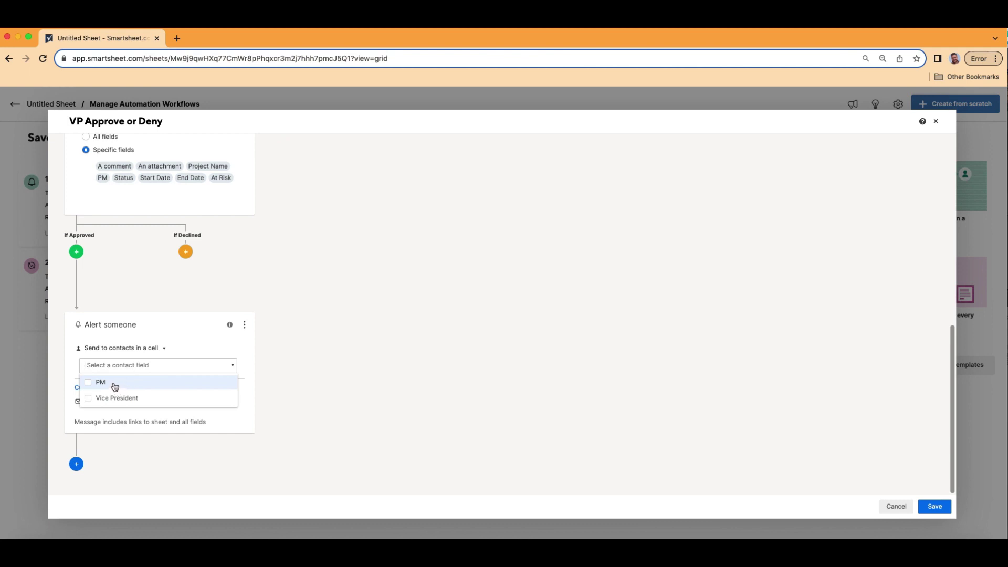
pyautogui.click(89, 383)
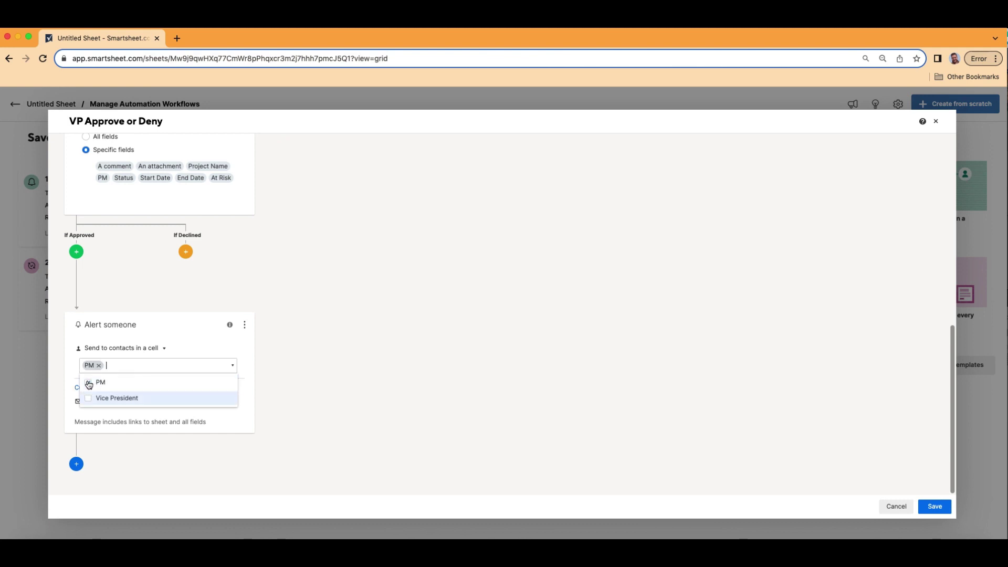
pyautogui.click(299, 317)
# - Customize the alert with the subject "VP Has Approved Project {{Project Name}}" and include Message only
pyautogui.click(95, 391)
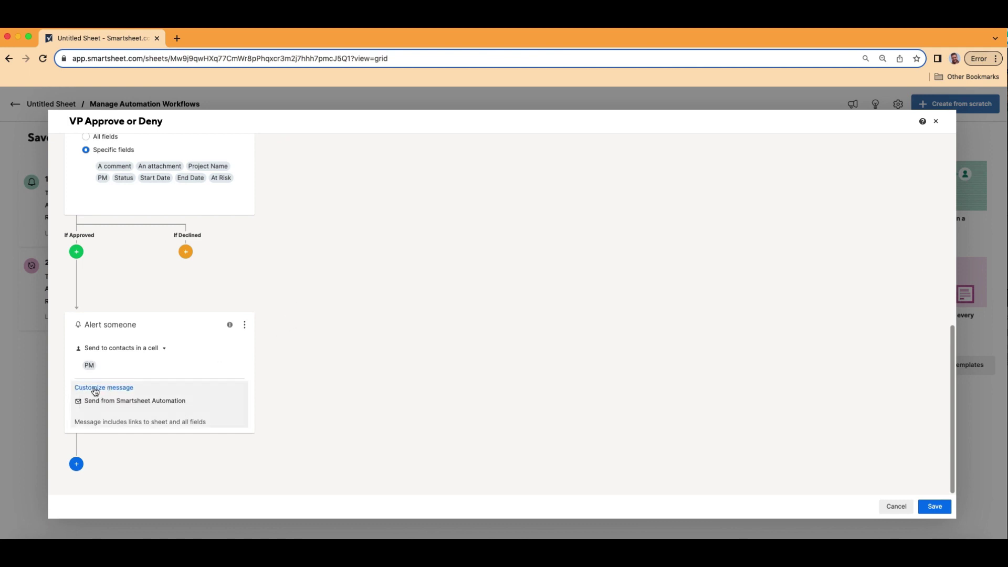
pyautogui.write('VP Has ')
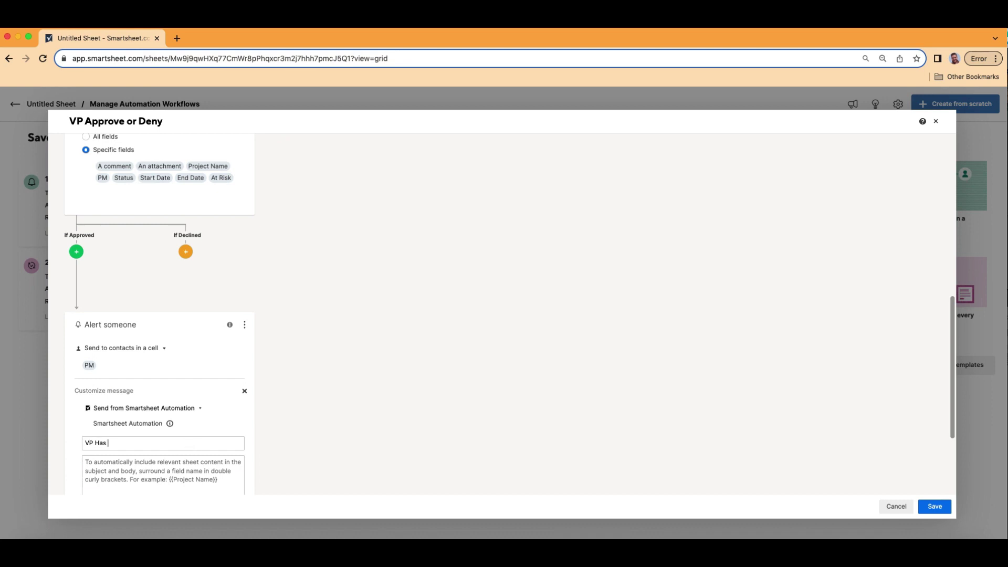
pyautogui.write('Approved Project {{Project Name}}')
pyautogui.scroll(-3, 139, 399)
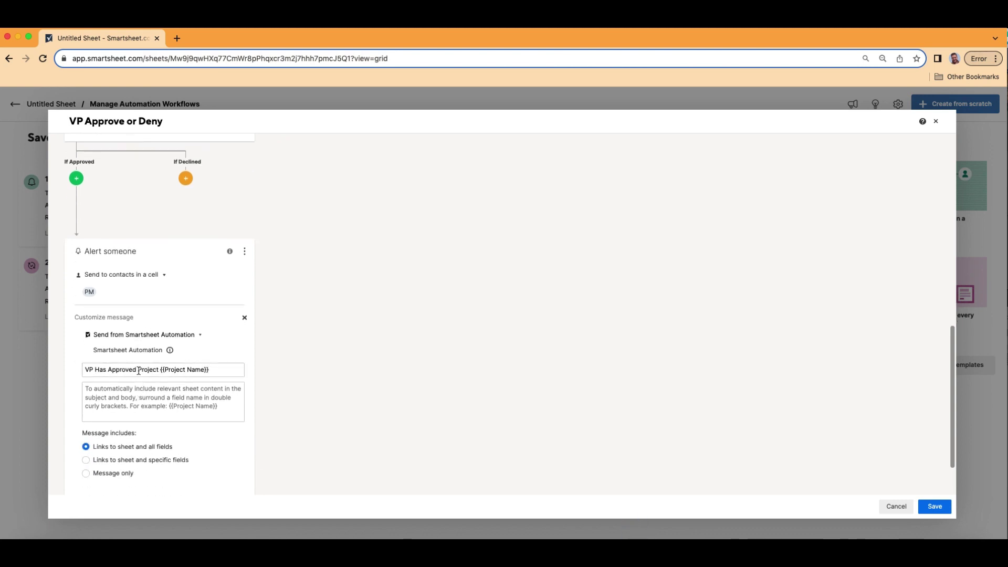
pyautogui.scroll(-2, 144, 384)
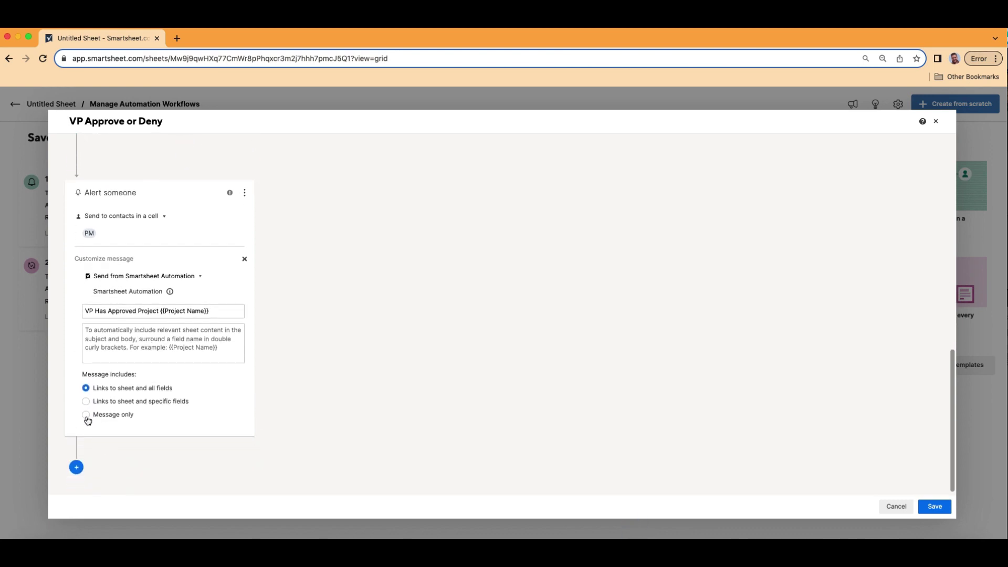
pyautogui.click(87, 417)
pyautogui.scroll(2, 383, 360)
pyautogui.scroll(-2, 384, 360)
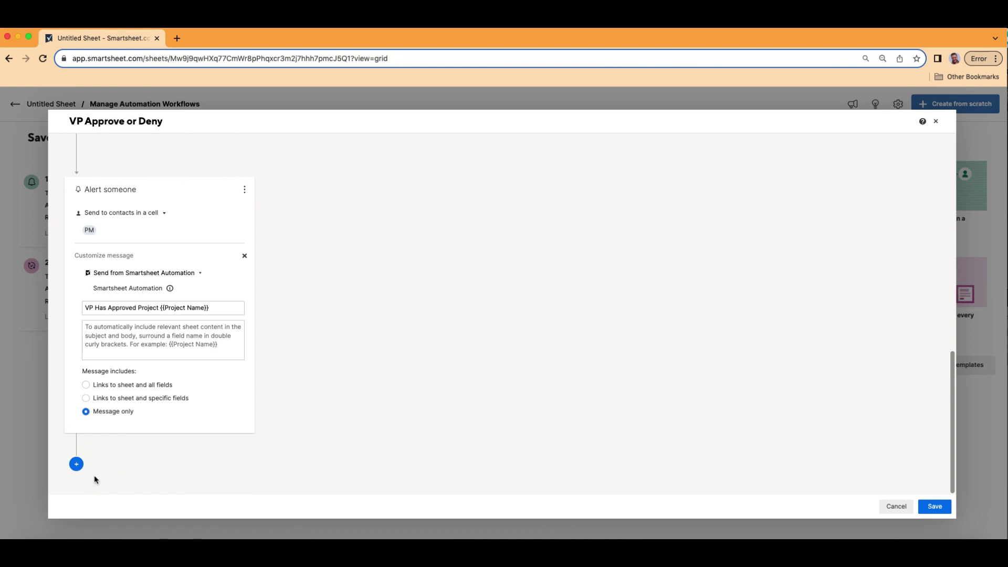
# - Add a Change cell value action below the PM alert in the If Approved branch
pyautogui.click(78, 467)
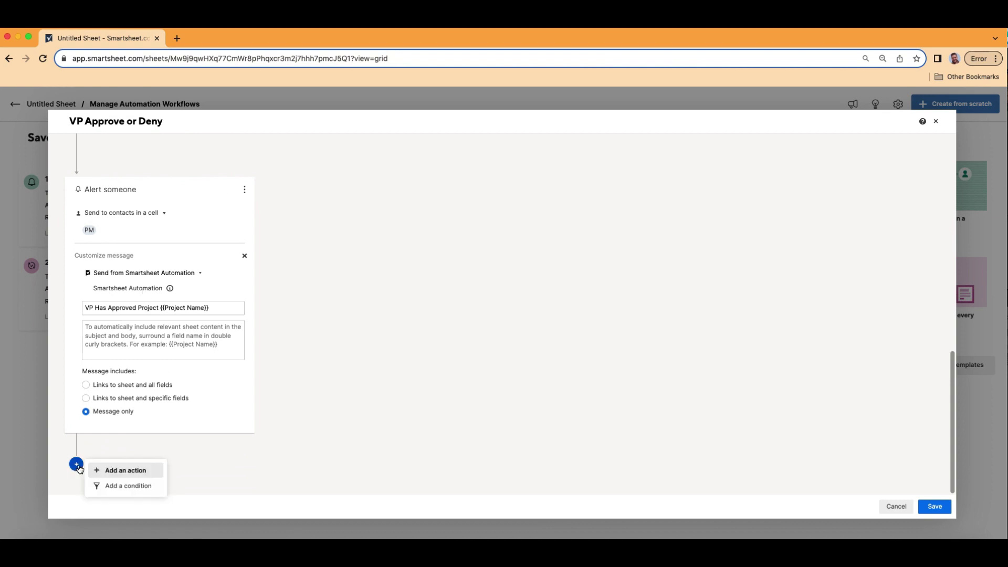
pyautogui.click(145, 476)
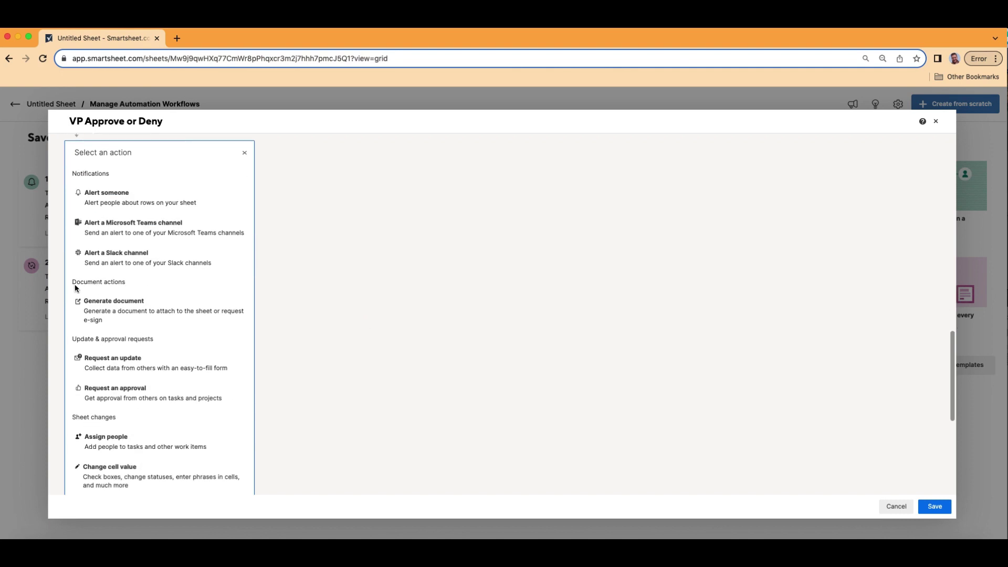
pyautogui.scroll(-1, 126, 370)
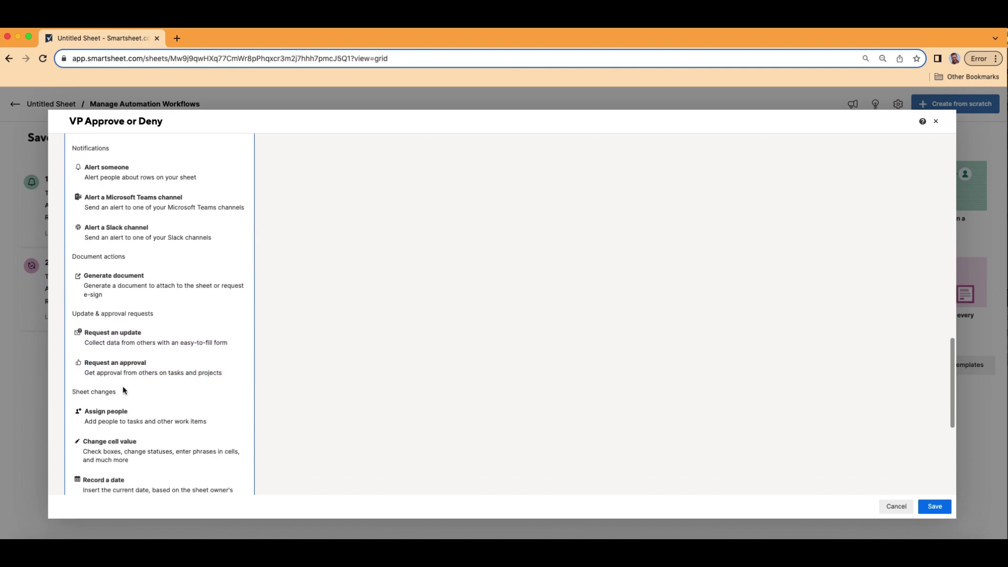
pyautogui.scroll(-1, 125, 391)
pyautogui.click(132, 454)
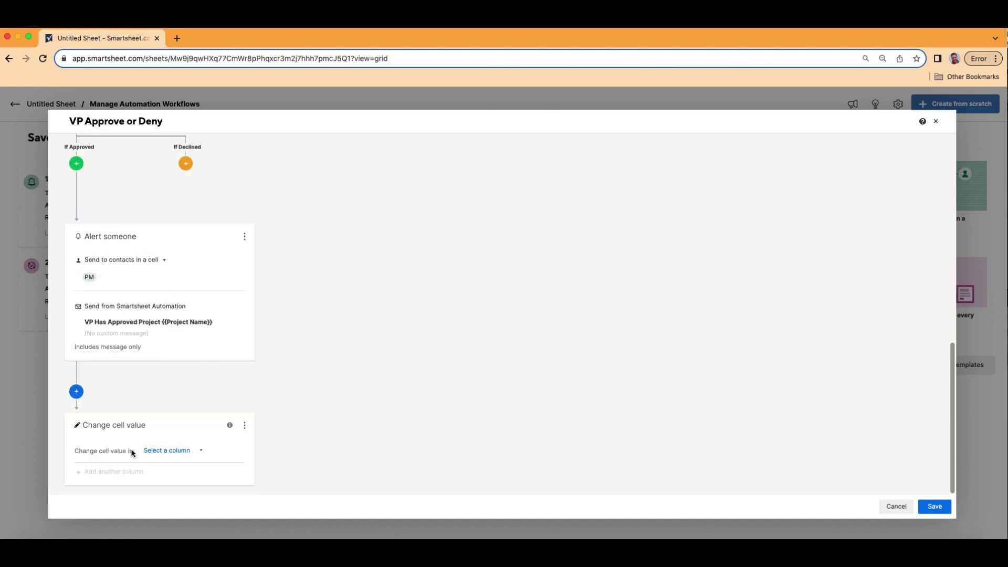
# - Configure the cell change to set the Status column to Complete
pyautogui.click(171, 451)
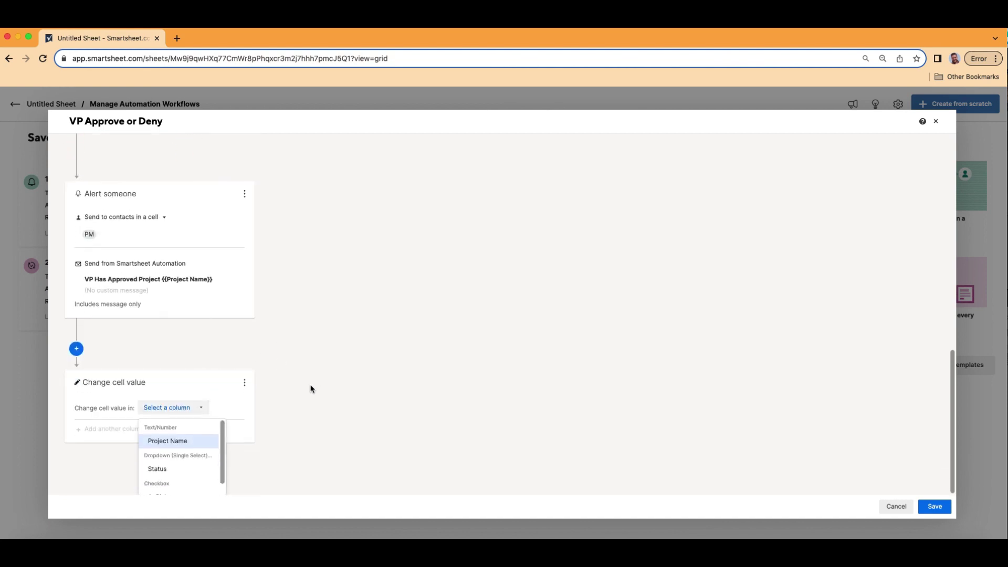
pyautogui.moveTo(223, 441); pyautogui.dragTo(222, 447)
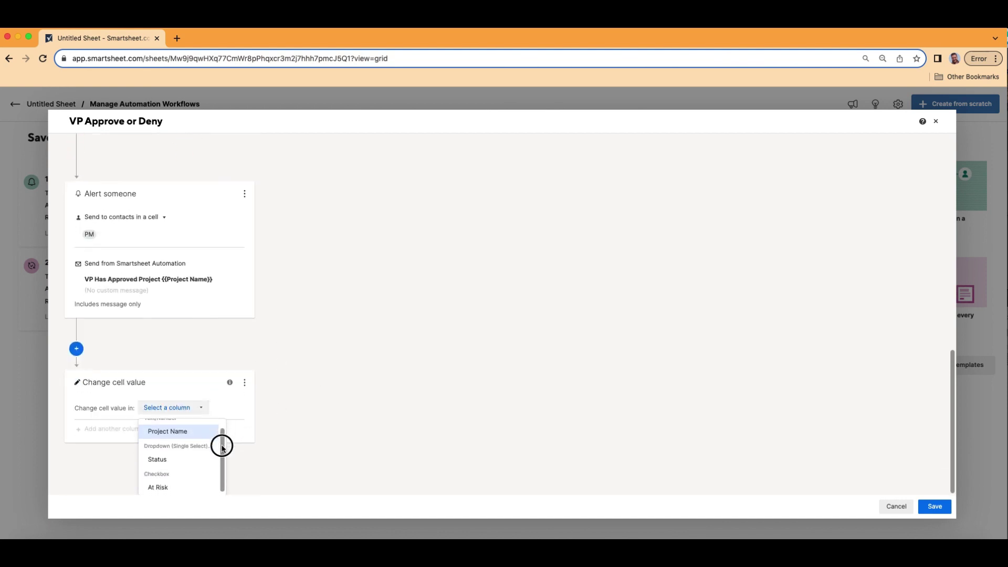
pyautogui.click(165, 460)
pyautogui.click(142, 451)
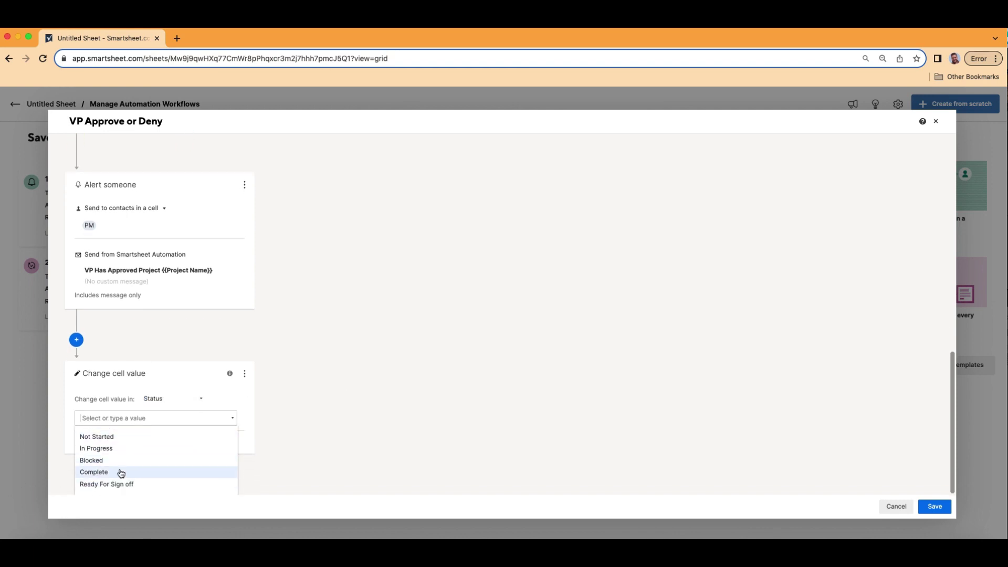
pyautogui.click(107, 472)
pyautogui.click(429, 308)
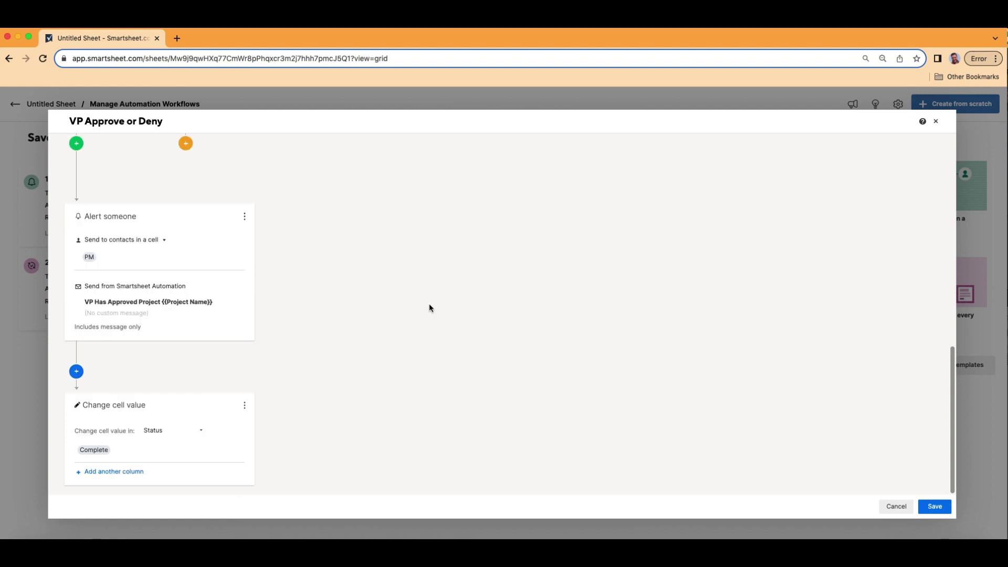
# - Review the workflow from its trigger and approval request through the alert and cell change in the If Approved branch
pyautogui.scroll(10, 401, 367)
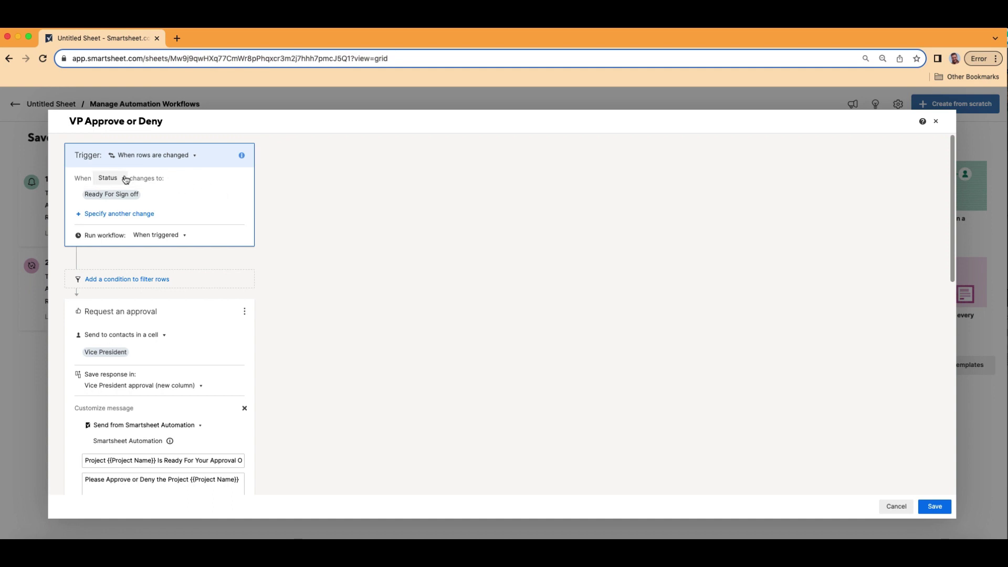
pyautogui.scroll(-3, 306, 272)
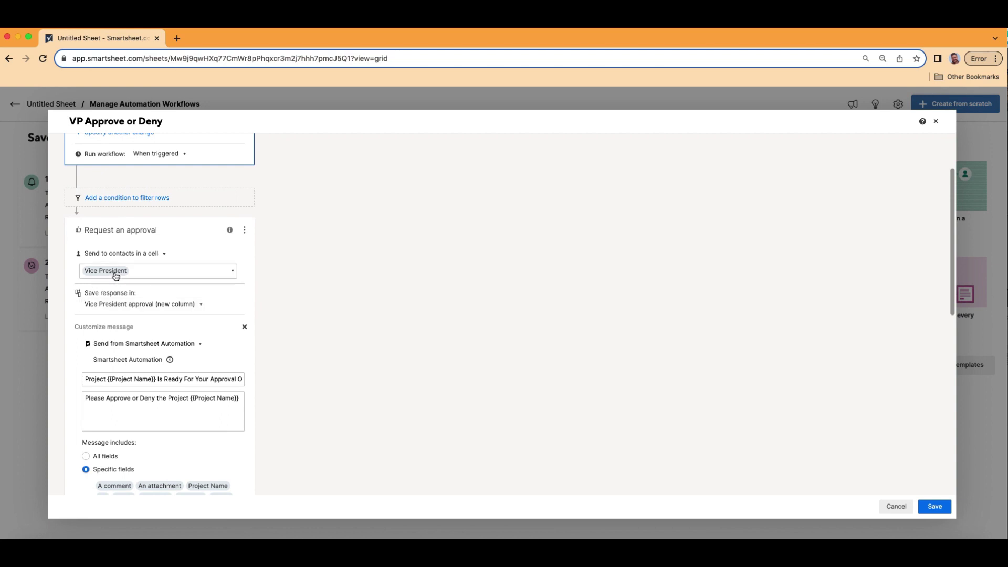
pyautogui.scroll(-4, 234, 333)
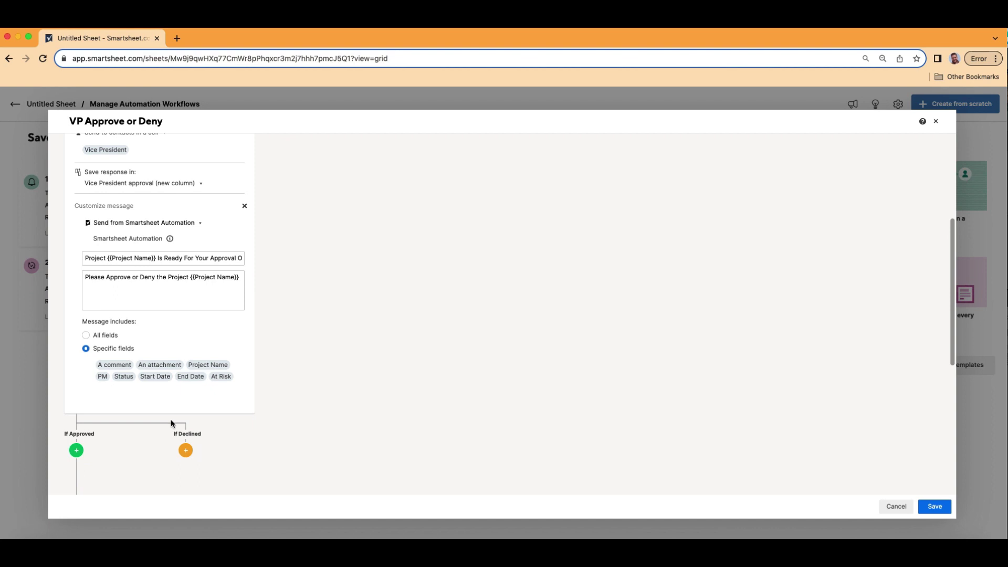
pyautogui.scroll(-6, 342, 292)
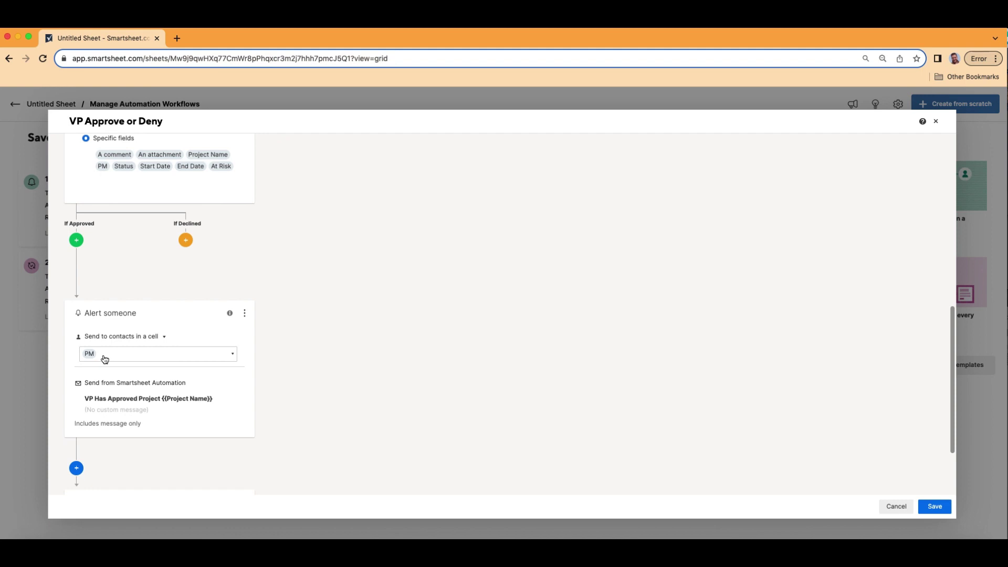
pyautogui.scroll(-3, 120, 322)
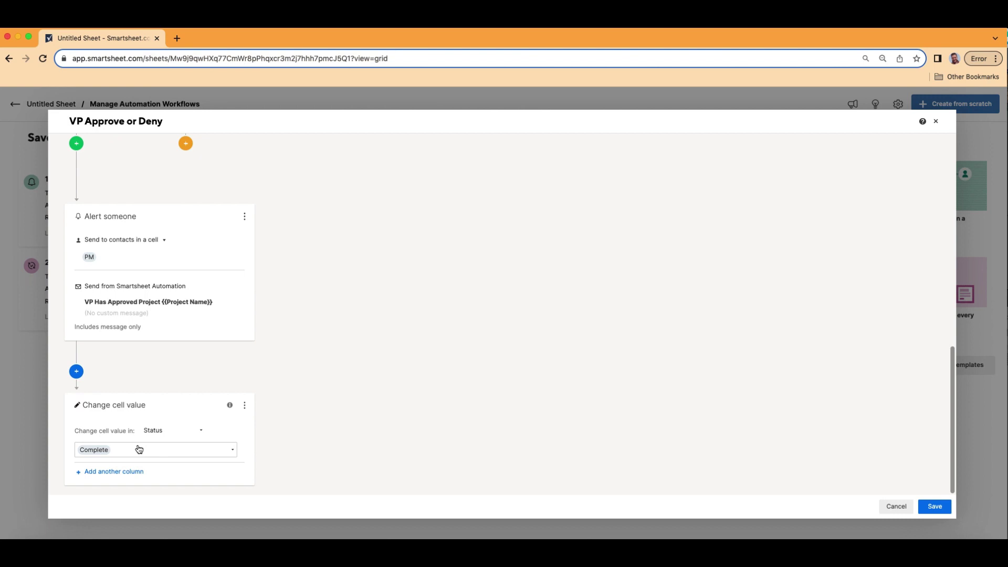
pyautogui.scroll(8, 137, 449)
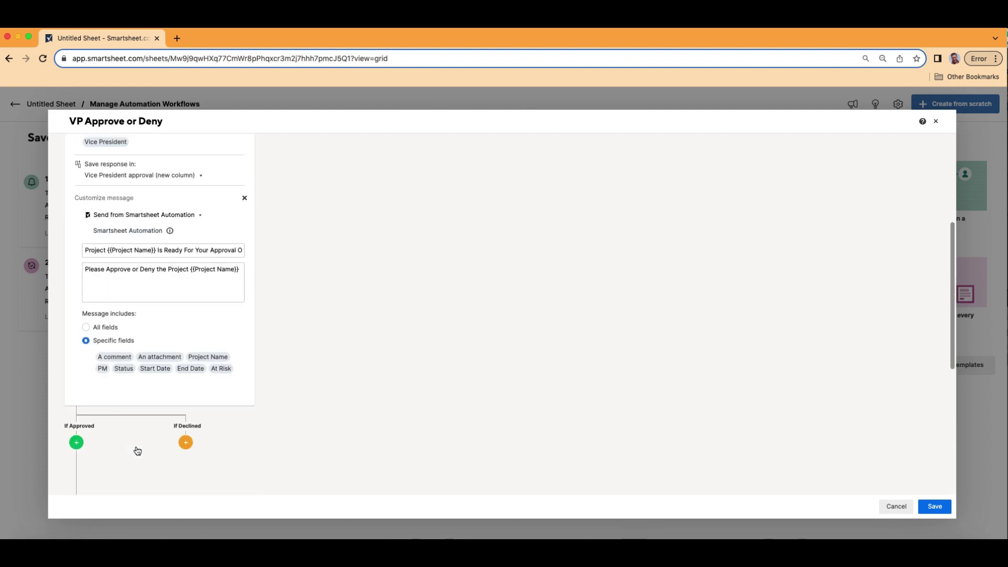
# - Add an Alert someone action to the If Declined branch, sent to the contact in the PM cell
pyautogui.scroll(-3, 423, 292)
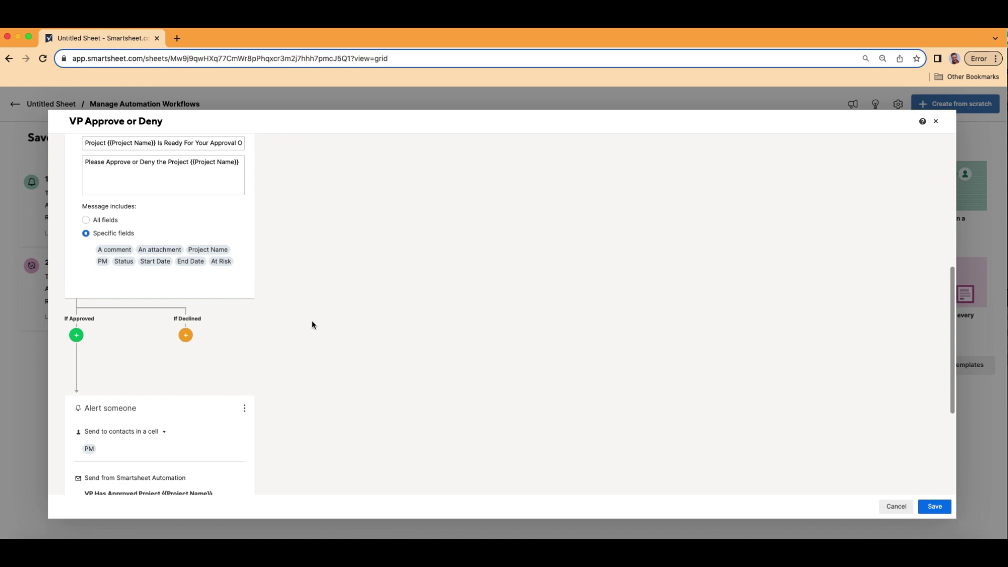
pyautogui.click(190, 336)
pyautogui.click(239, 341)
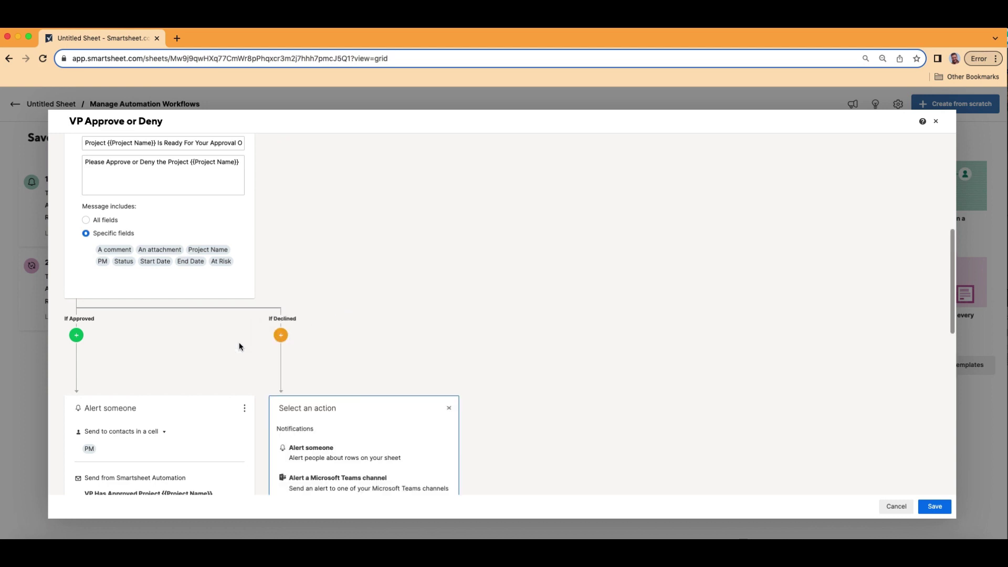
pyautogui.click(367, 396)
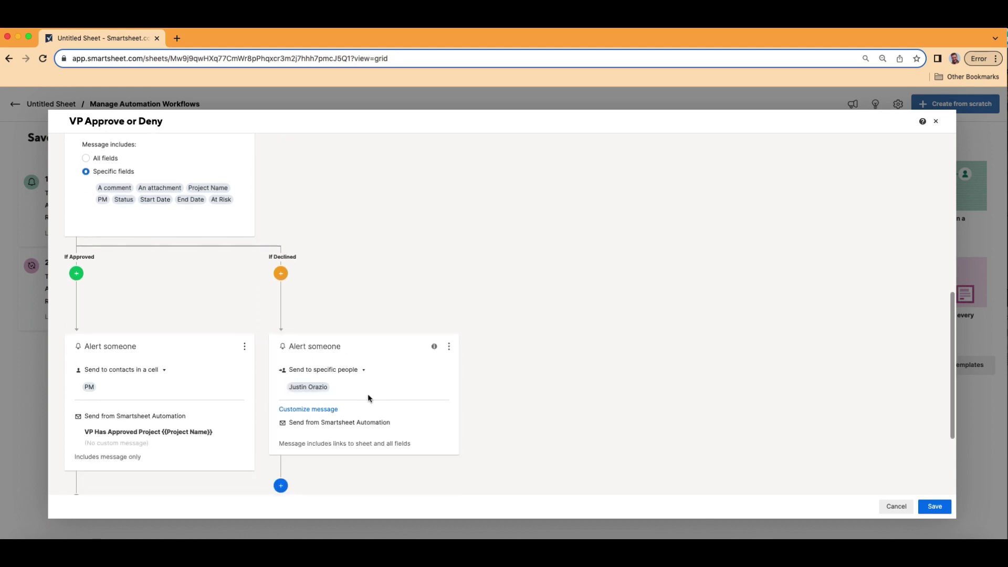
pyautogui.click(340, 370)
pyautogui.click(340, 402)
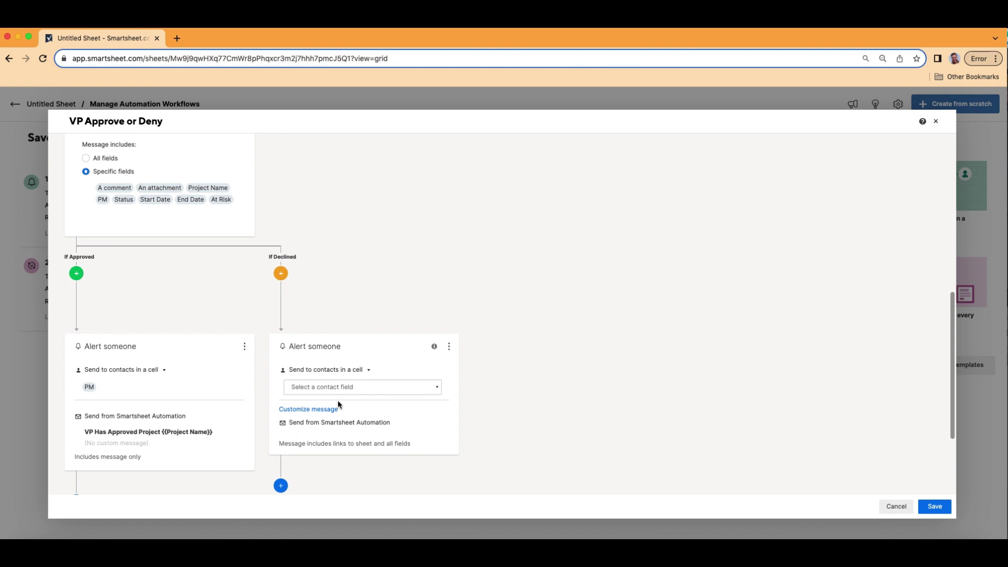
pyautogui.click(357, 387)
pyautogui.click(325, 405)
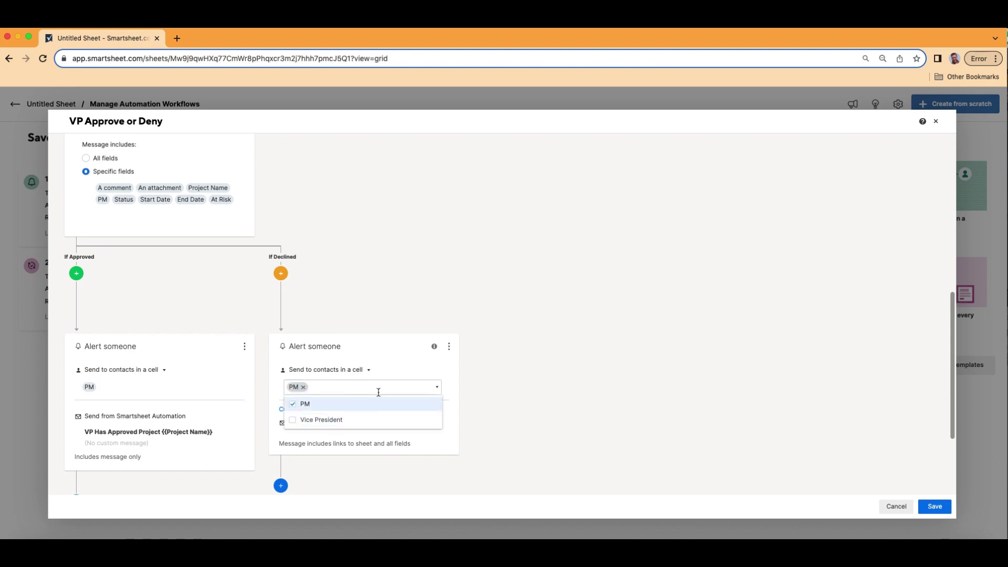
# - Customize the declined alert with the subject "VP Has Denied Project {{Project Name}}" and include Message only
pyautogui.click(325, 409)
pyautogui.click(344, 464)
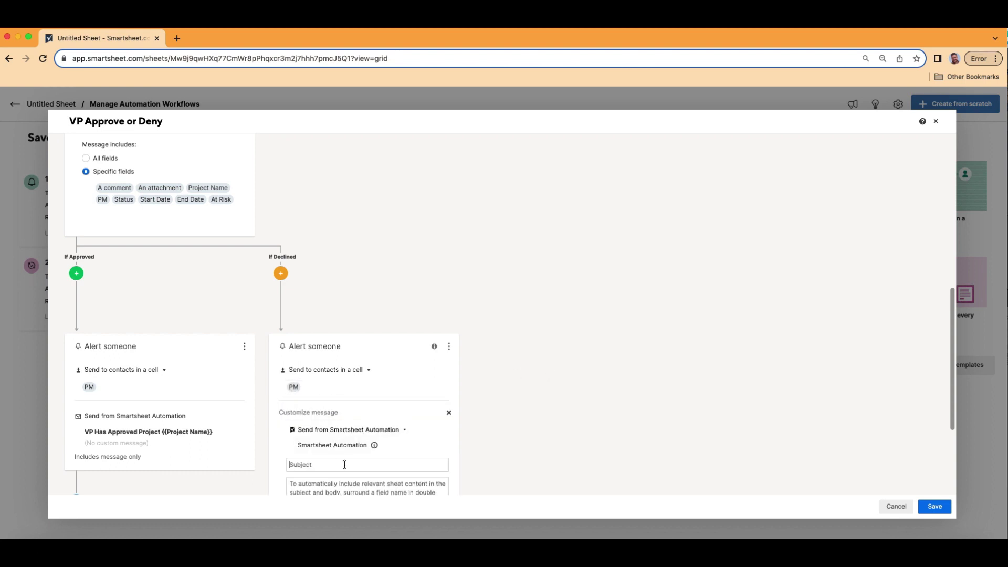
pyautogui.write('V')
pyautogui.write('Name}}')
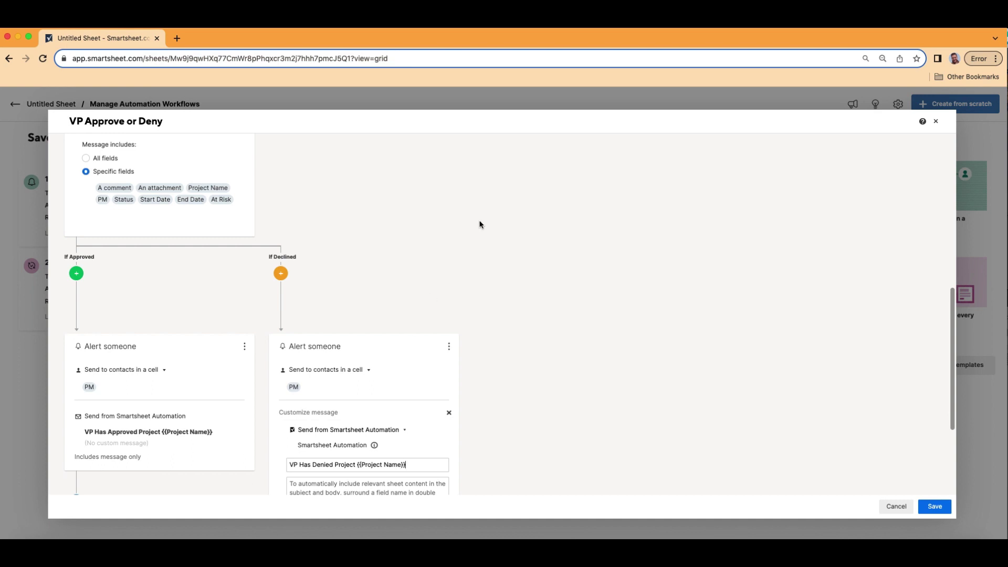
pyautogui.scroll(-5, 480, 223)
pyautogui.click(291, 411)
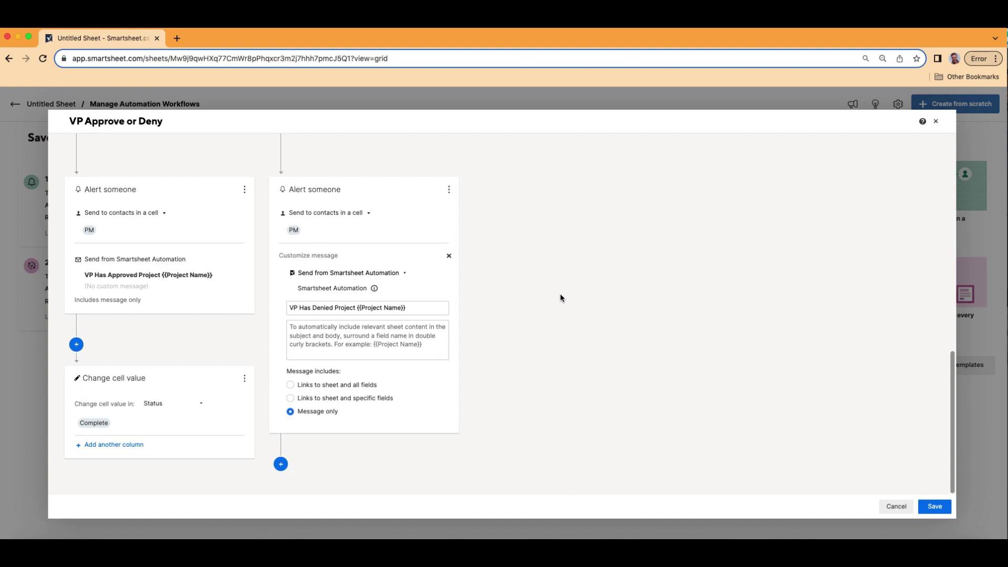
# - Add a Change cell value action for the Status column below the PM alert in the If Declined branch
pyautogui.click(282, 464)
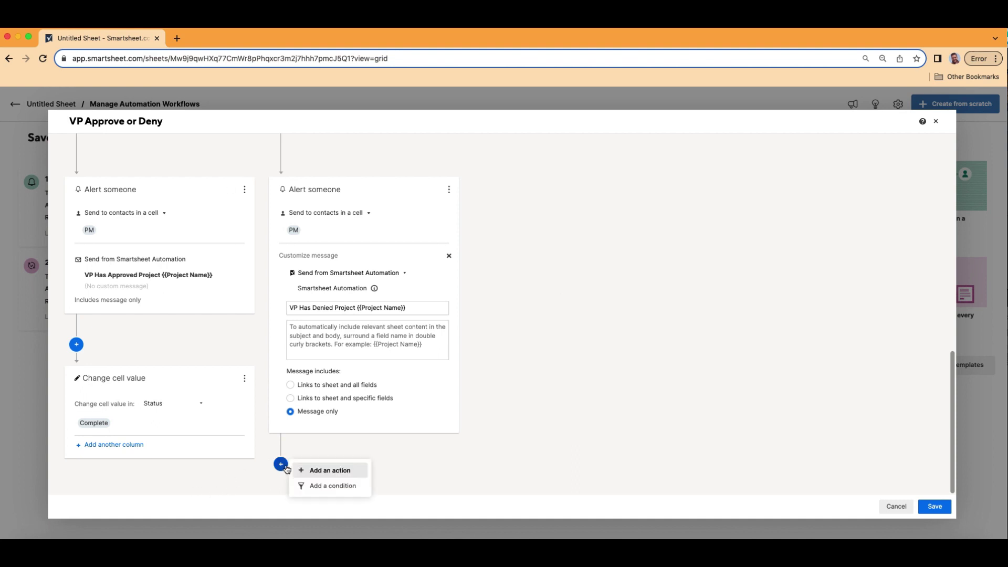
pyautogui.click(352, 468)
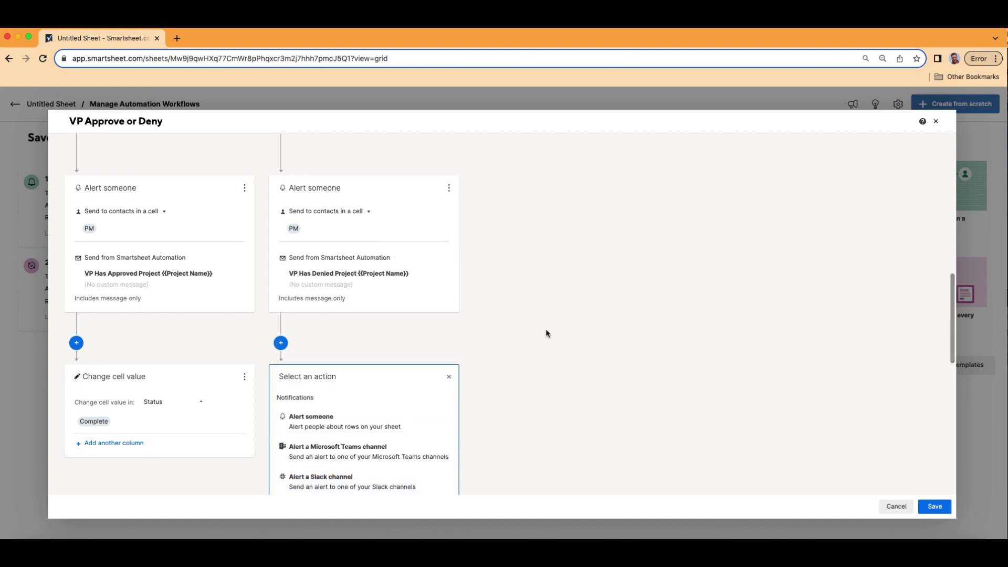
pyautogui.scroll(-5, 546, 331)
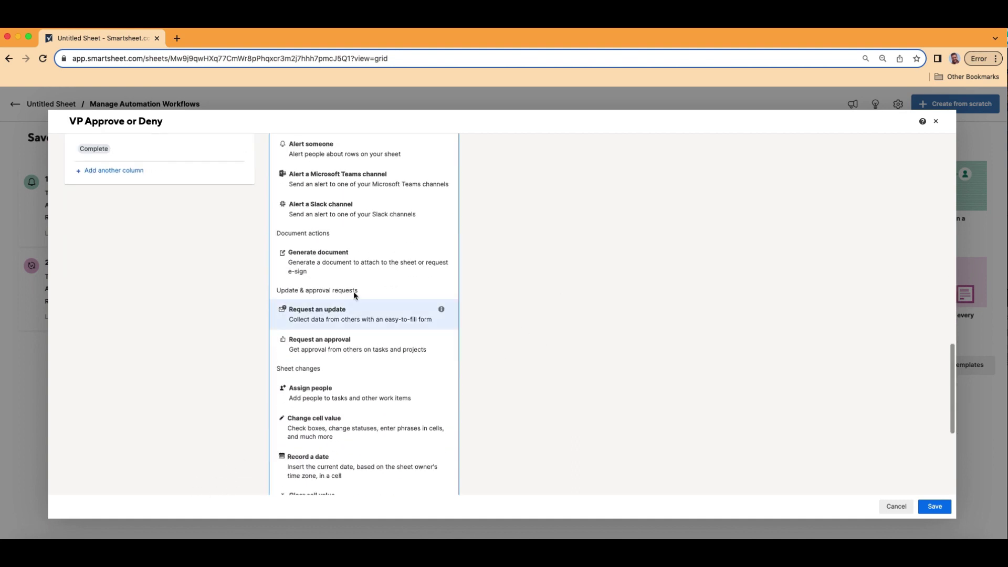
pyautogui.click(354, 425)
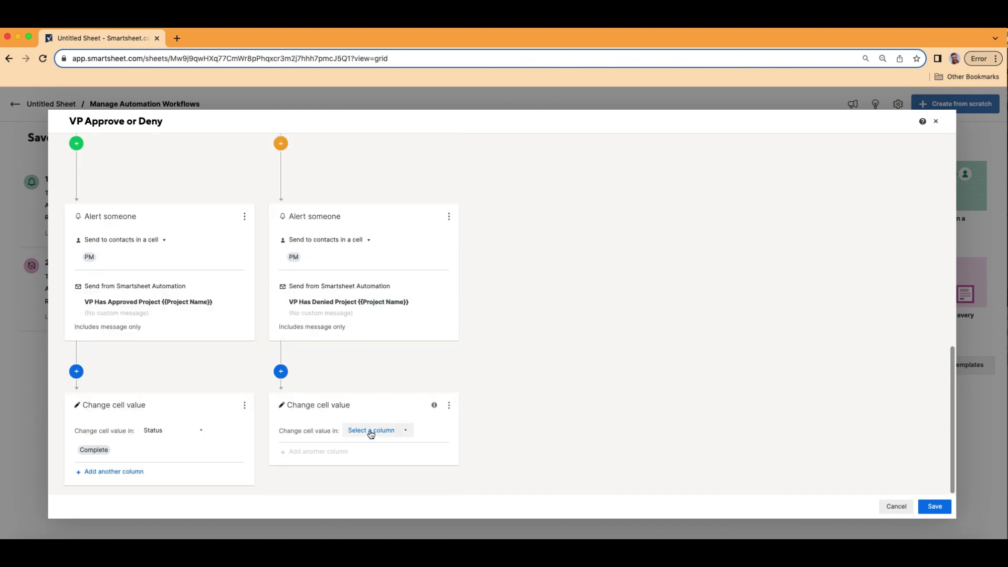
pyautogui.click(371, 431)
pyautogui.click(381, 478)
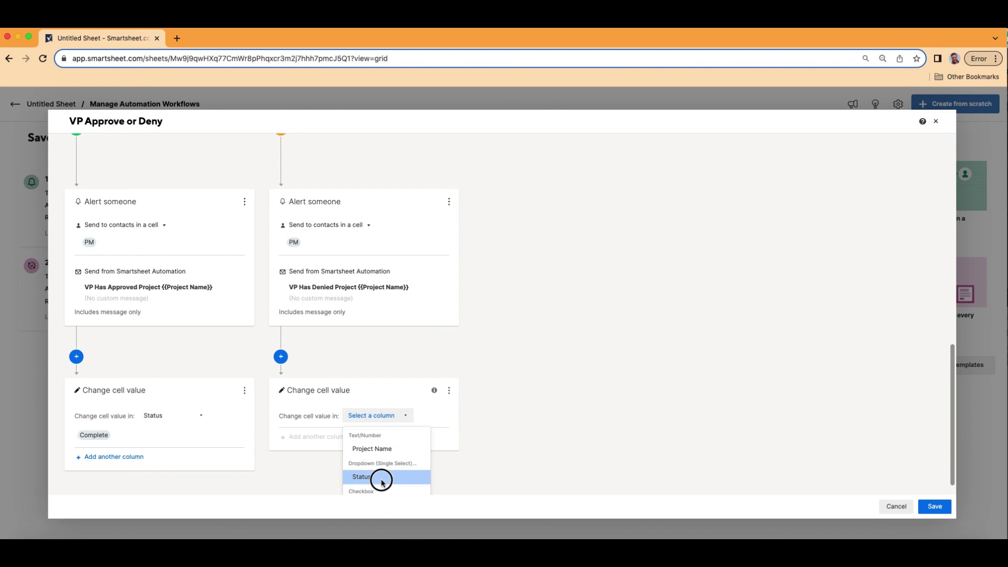
pyautogui.click(363, 452)
pyautogui.scroll(-1, 603, 415)
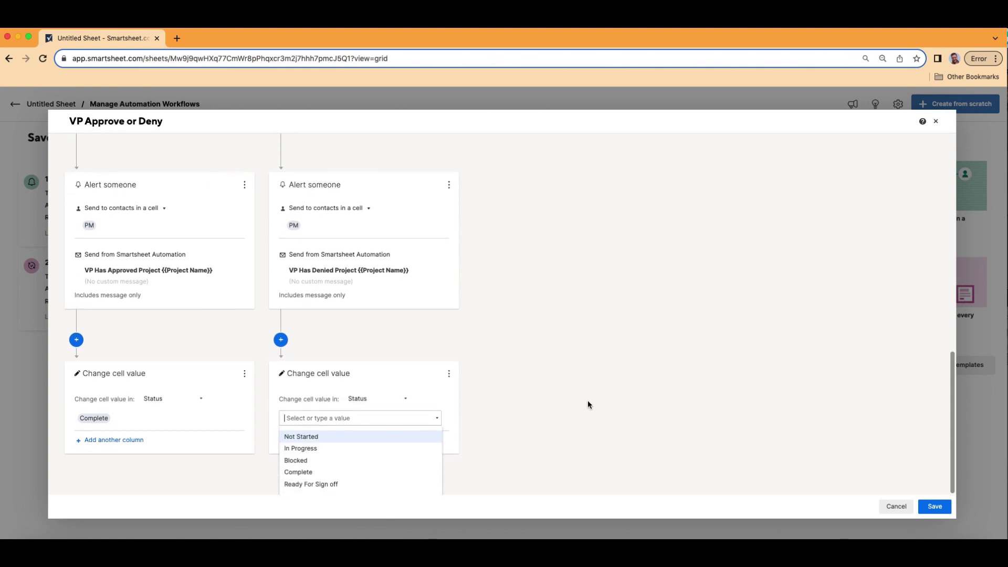
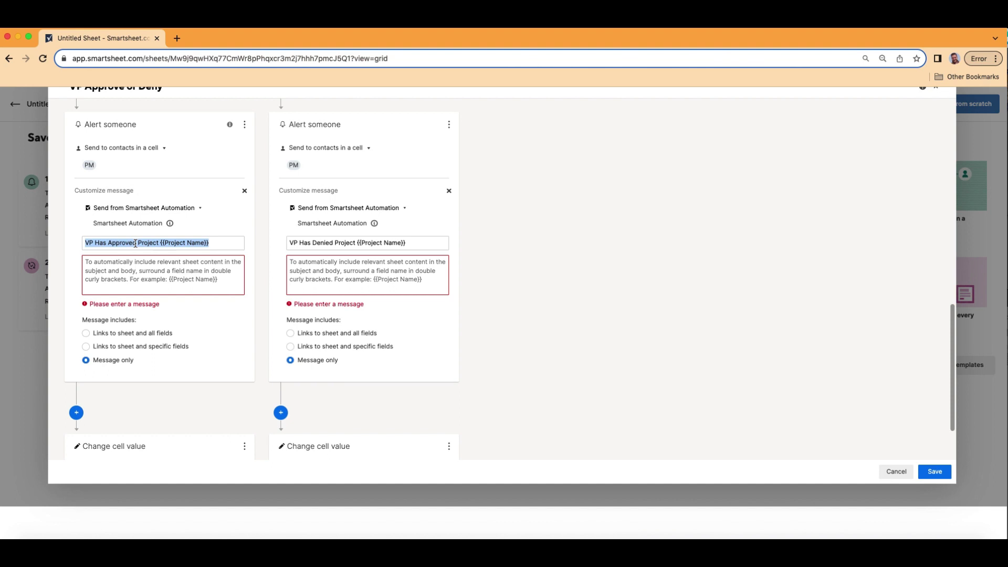
# - Set the alert messages to "VP Has Approved Project {{Project Name}}" and "VP Has Denied Project {{Project Name}}" in their respective branches, and save the workflow
pyautogui.click(139, 264)
pyautogui.write('VP Has Approved Project {{Project Name}}')
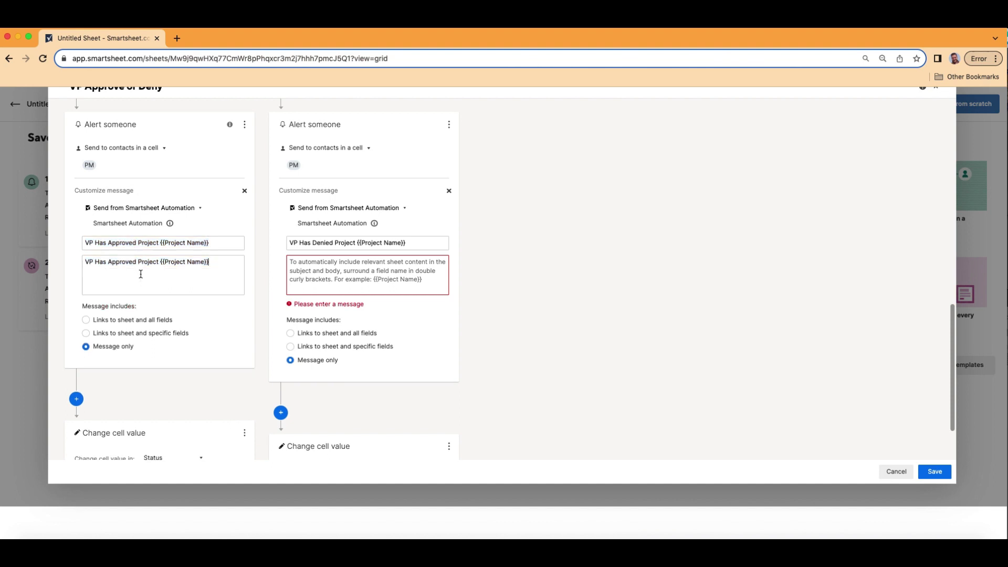
pyautogui.tripleClick(344, 246)
pyautogui.press('super+c')
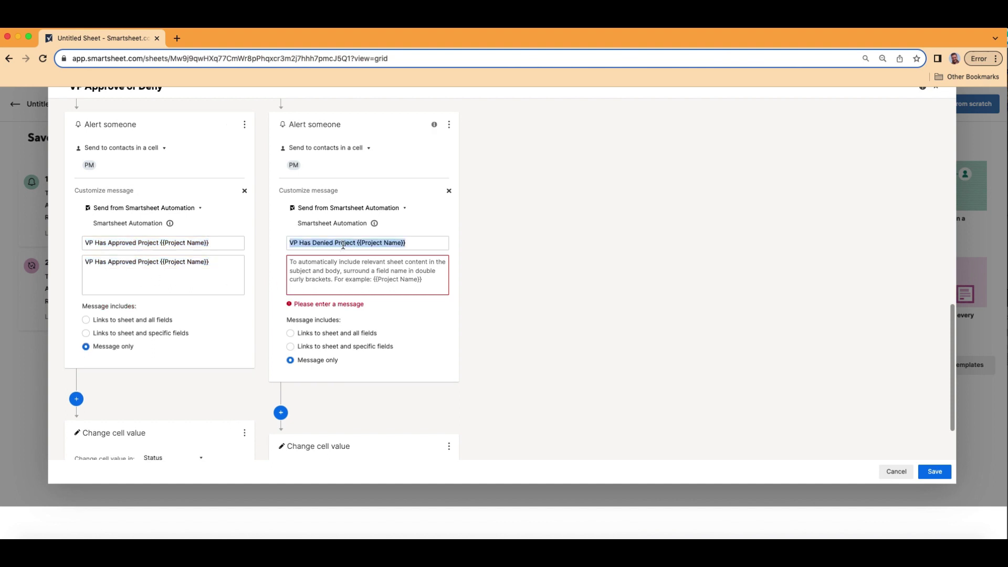
pyautogui.click(342, 260)
pyautogui.press('super+v')
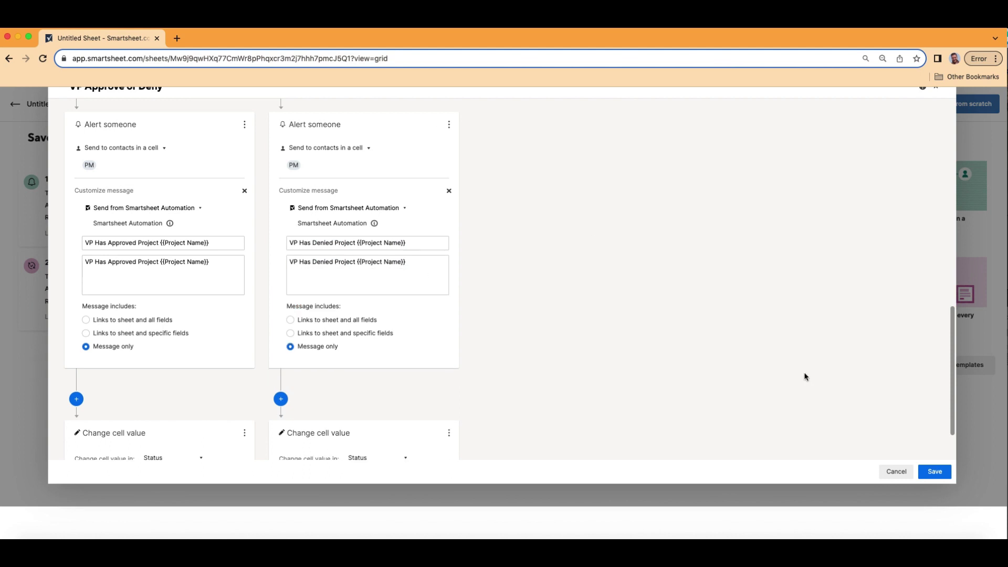
pyautogui.click(930, 472)
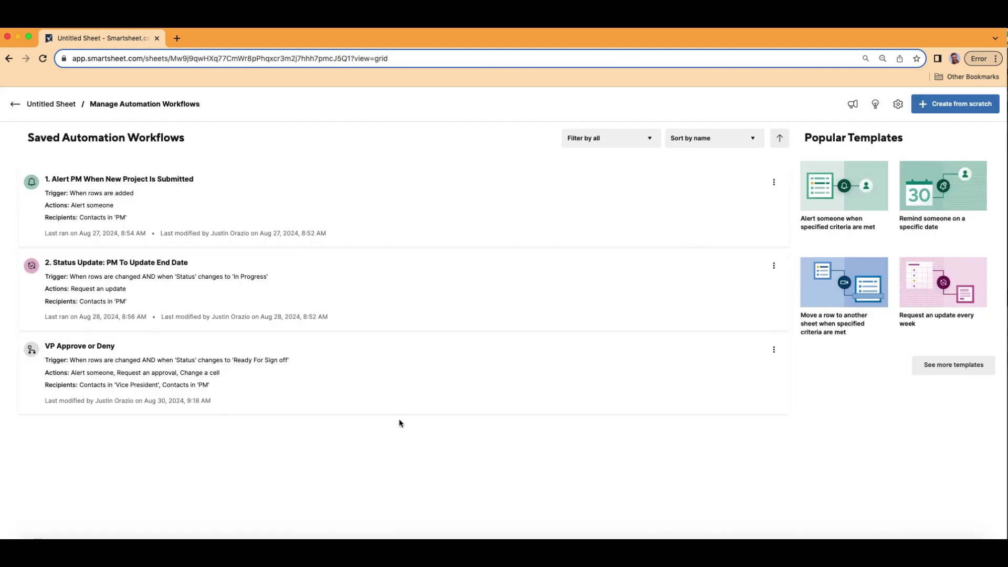
# - Return to the sheet and widen the Project Name column to fit the full project names
pyautogui.click(60, 108)
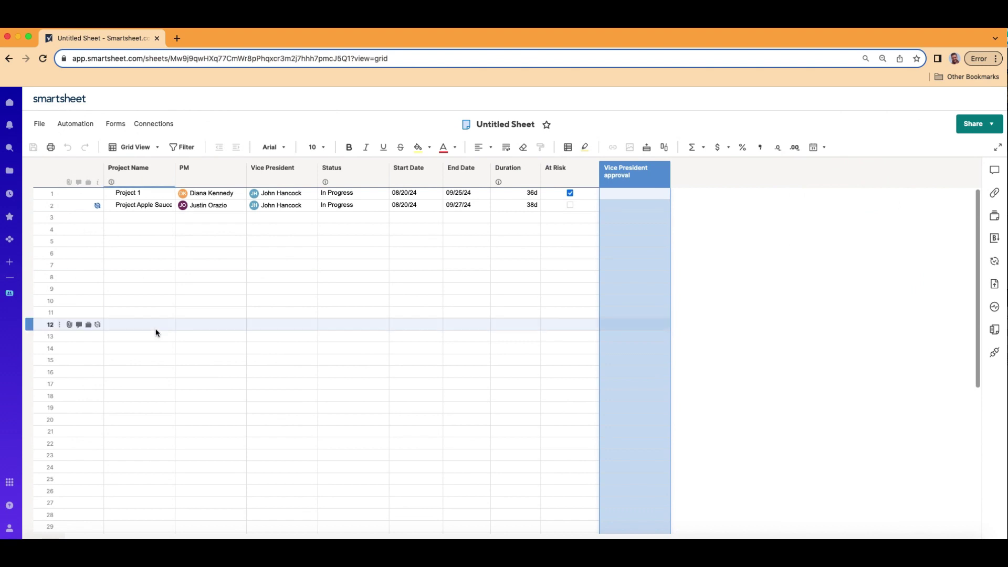
pyautogui.click(152, 171)
pyautogui.moveTo(174, 173); pyautogui.dragTo(195, 183)
pyautogui.click(162, 251)
pyautogui.click(220, 244)
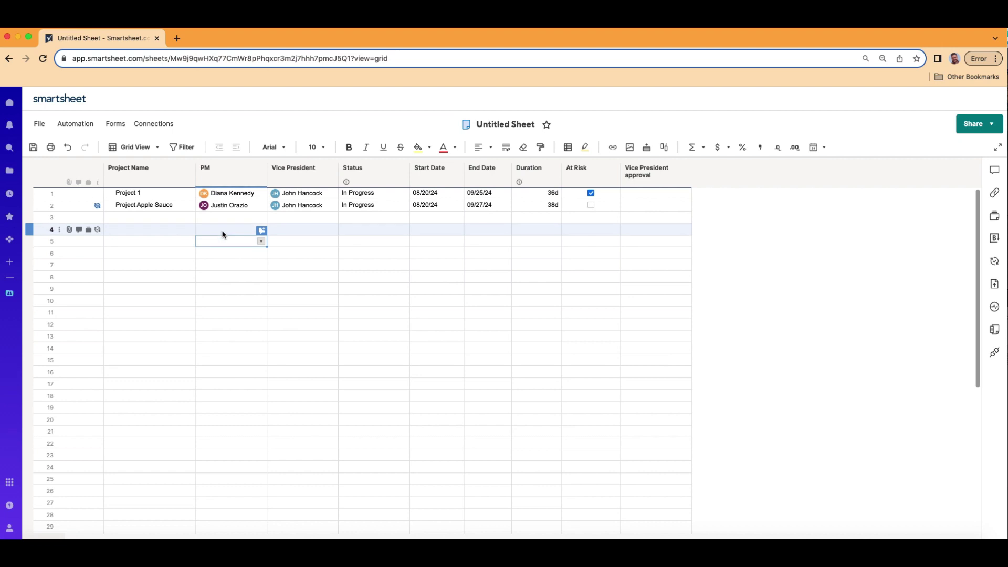
pyautogui.click(134, 183)
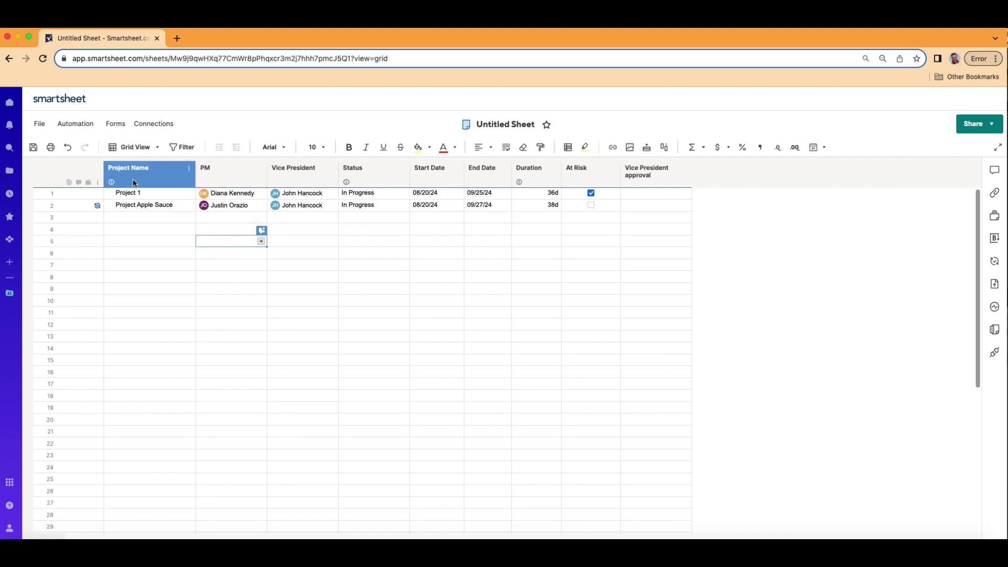
pyautogui.click(140, 208)
pyautogui.click(145, 181)
pyautogui.click(158, 212)
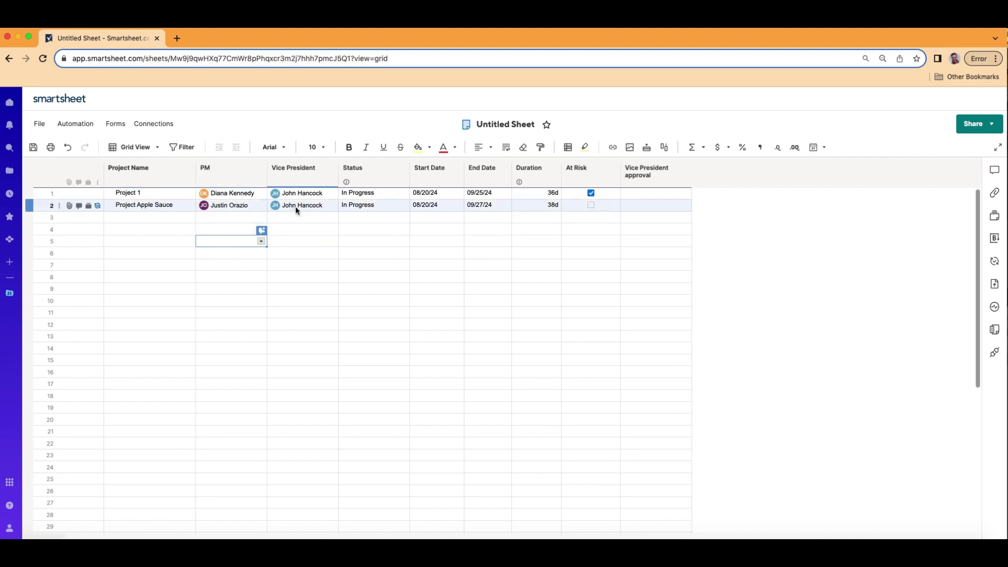
pyautogui.moveTo(301, 209)
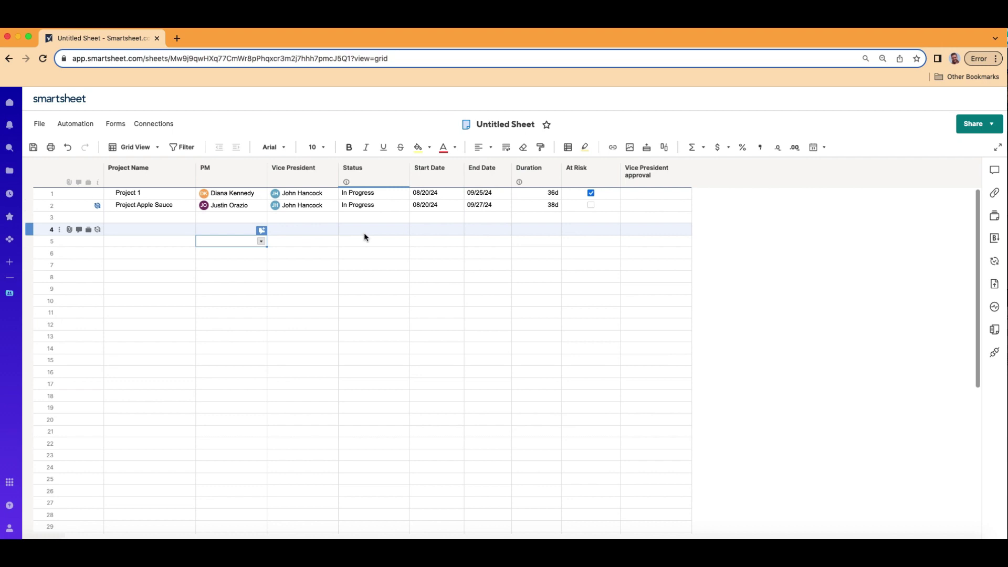
# - Check the Status options available in the Project Apple Sauce row, and save the sheet
pyautogui.click(402, 207)
pyautogui.click(403, 206)
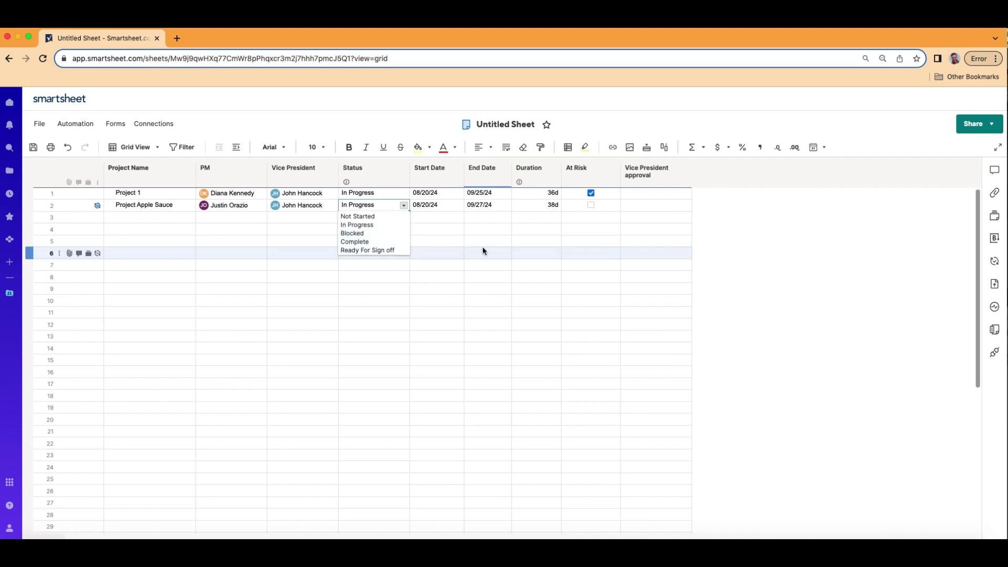
pyautogui.click(370, 277)
pyautogui.click(33, 147)
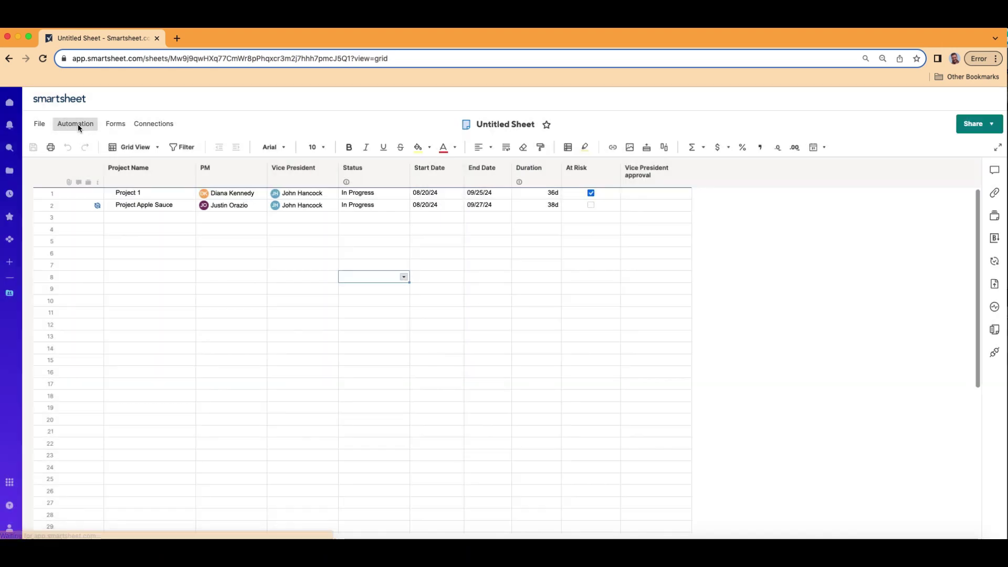
# - Review the saved VP Approve or Deny workflow's trigger and approval request, and return to the sheet
pyautogui.click(77, 124)
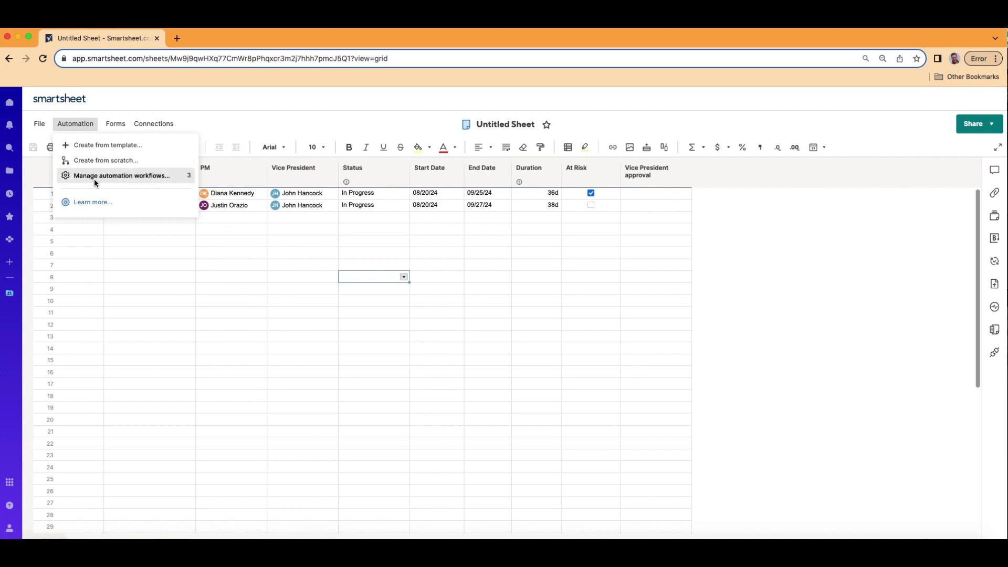
pyautogui.click(93, 178)
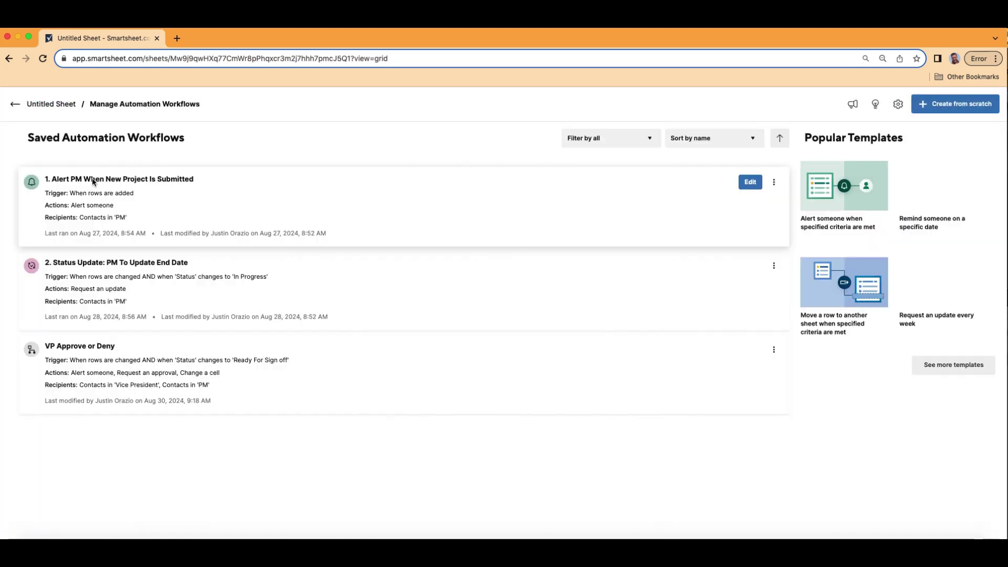
pyautogui.click(663, 365)
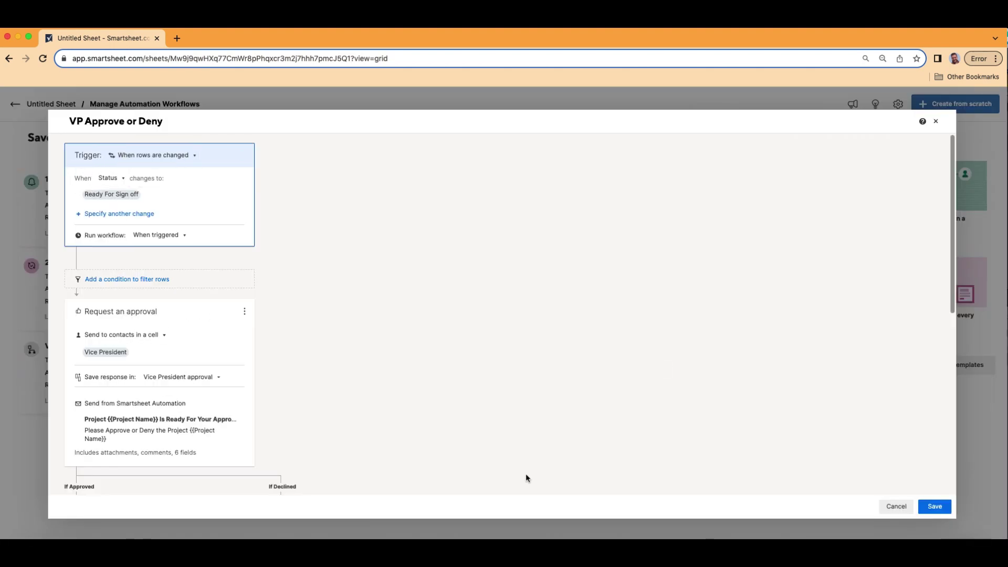
pyautogui.click(895, 506)
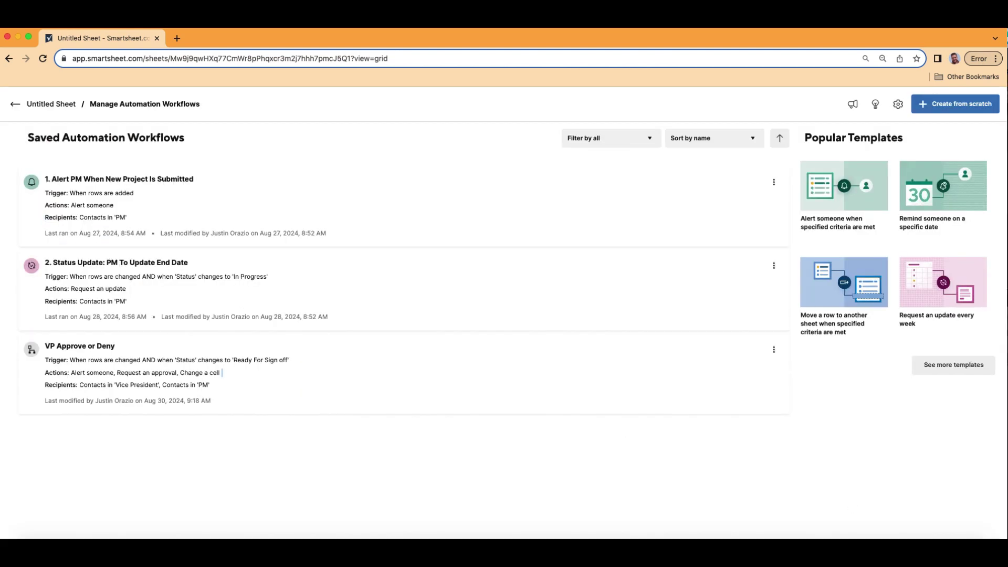
pyautogui.click(46, 103)
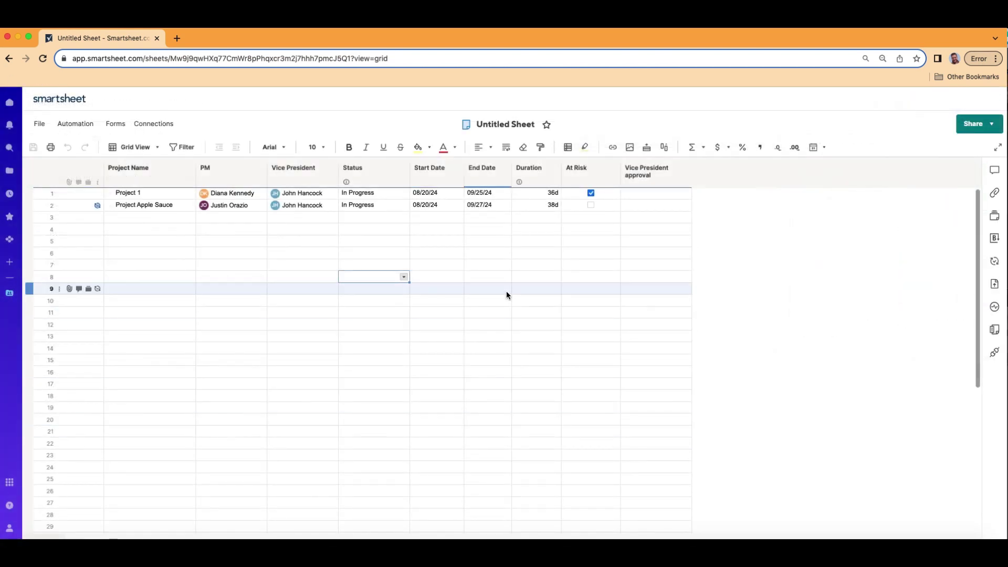
# - Examine the Vice President approval column's response options and the Vice President assigned to Project 1
pyautogui.click(669, 172)
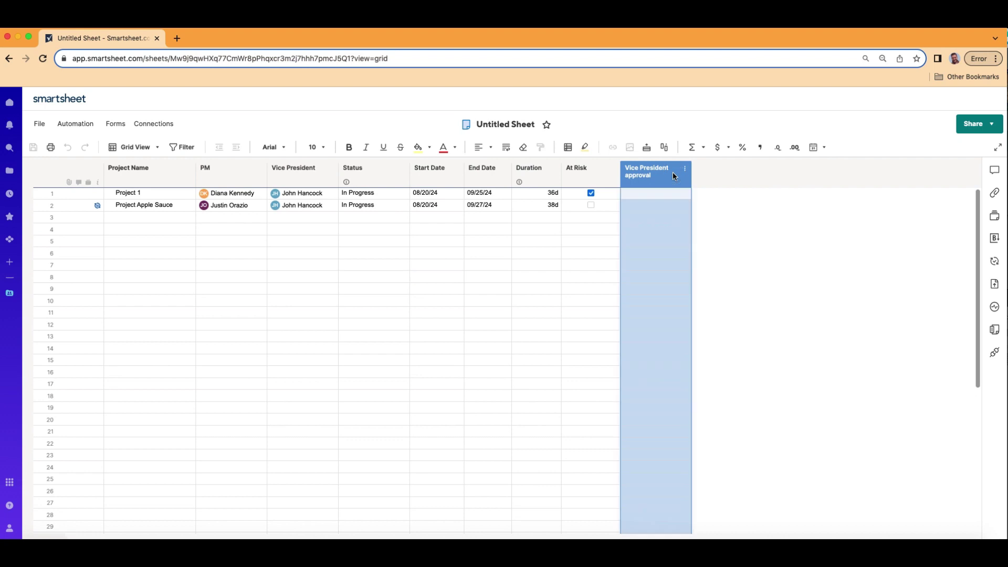
pyautogui.click(674, 194)
pyautogui.click(685, 194)
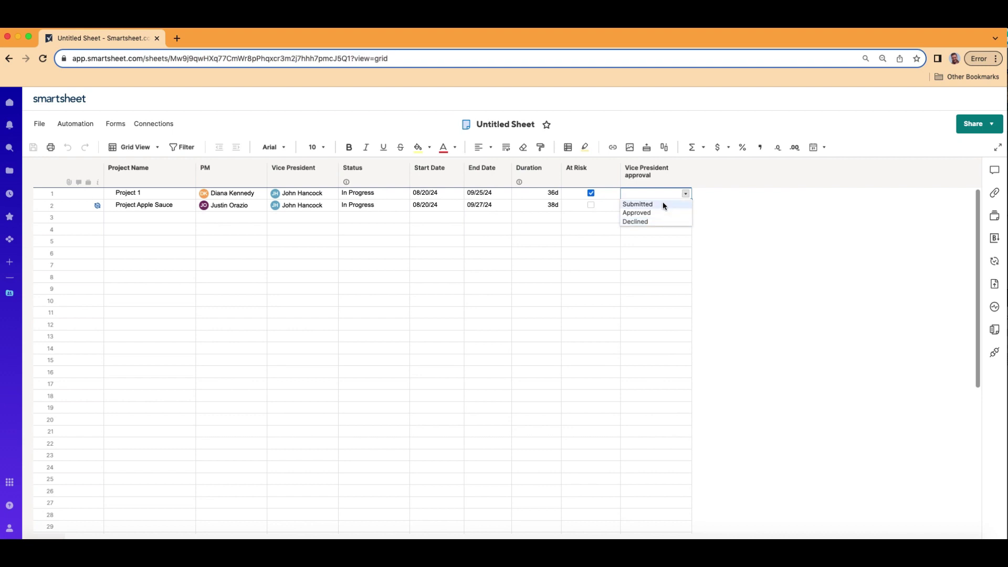
pyautogui.click(633, 276)
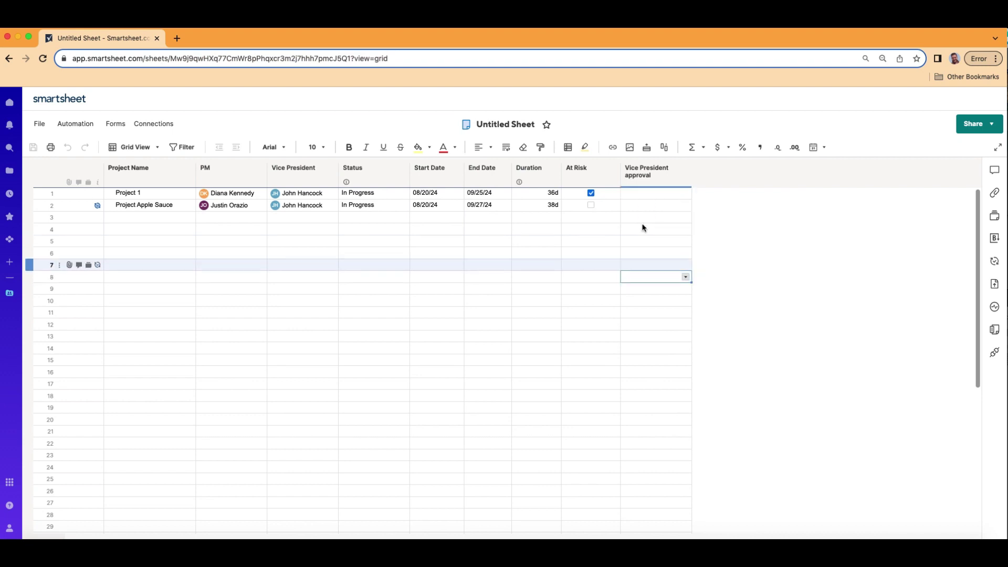
pyautogui.click(278, 167)
pyautogui.click(289, 192)
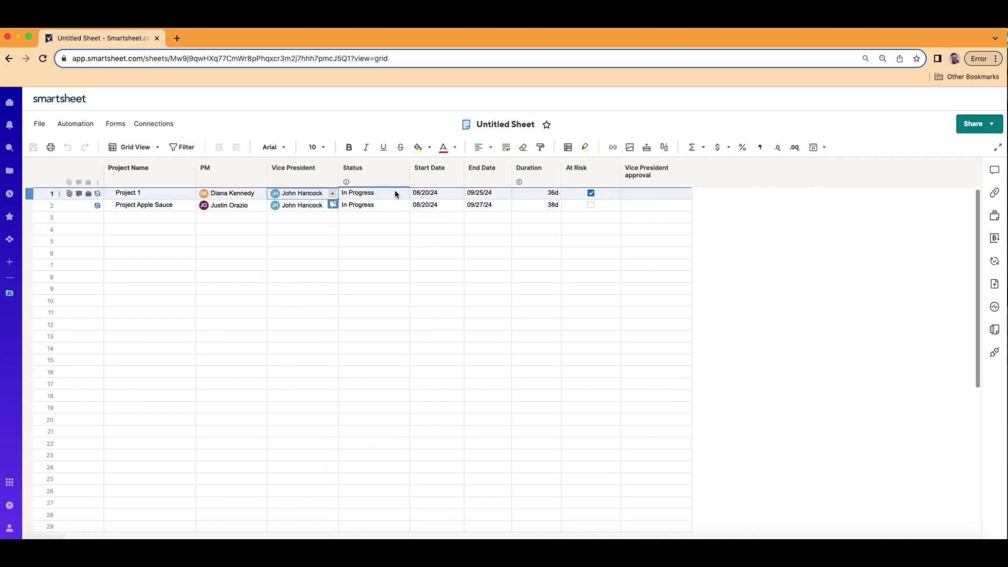
pyautogui.click(236, 313)
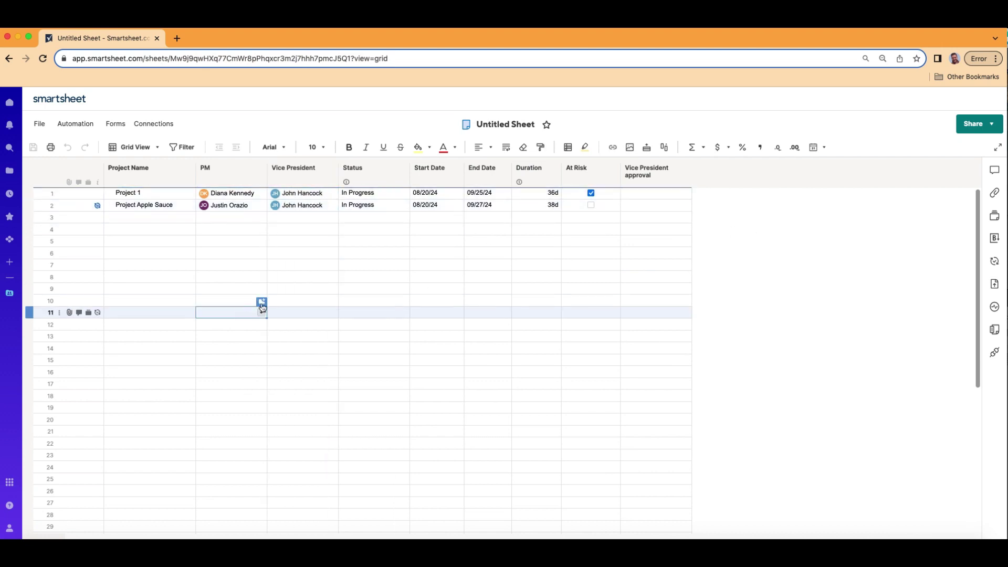
pyautogui.click(280, 267)
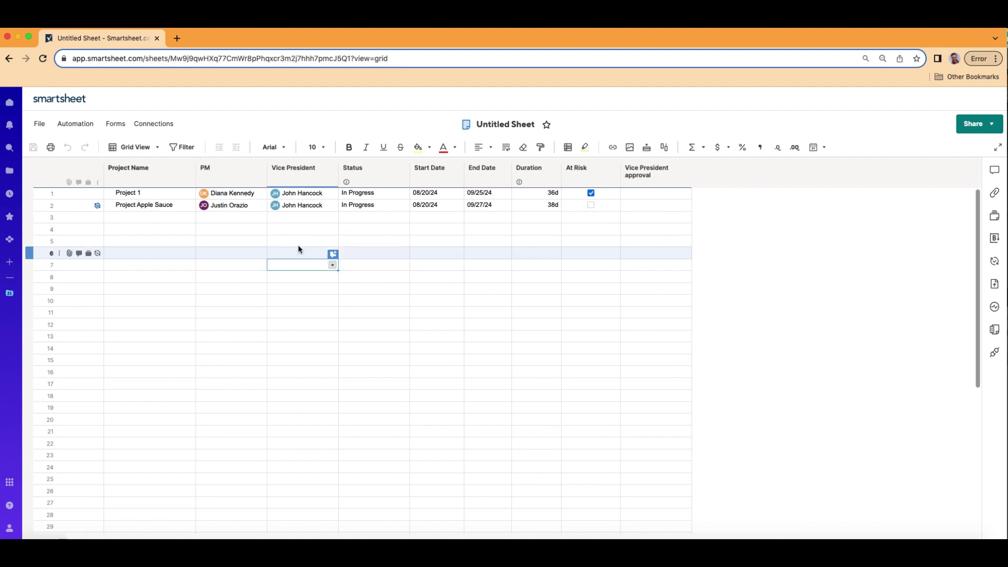
pyautogui.click(309, 325)
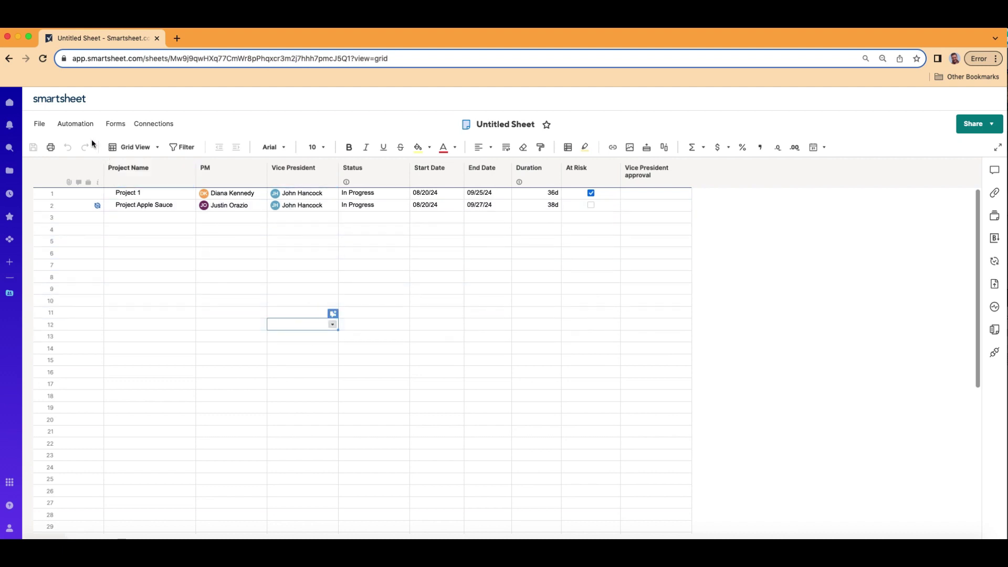
# - Rename the saved VP Approve or Deny automation workflow as "3. VP Approve or Deny" and save it
pyautogui.click(84, 125)
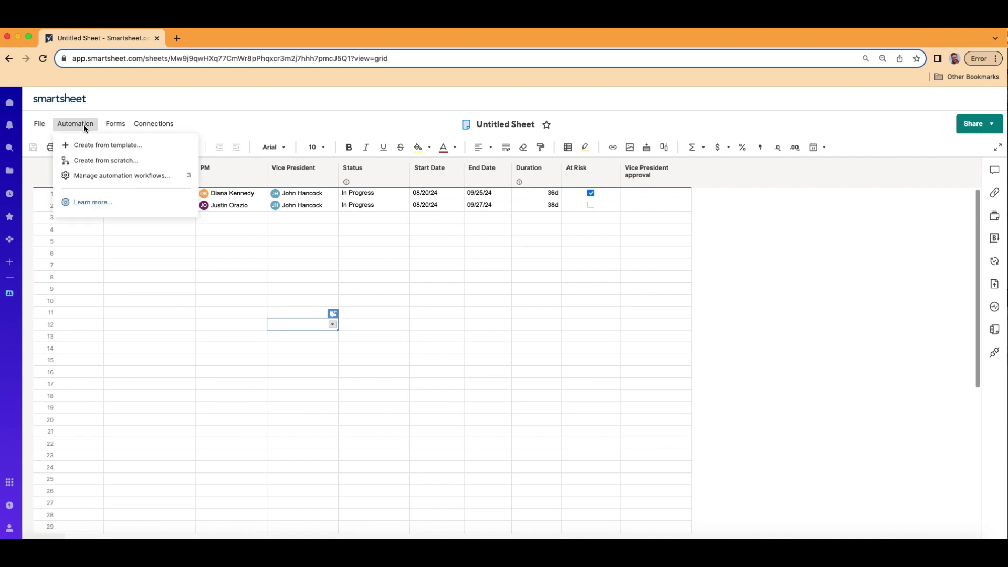
pyautogui.click(100, 176)
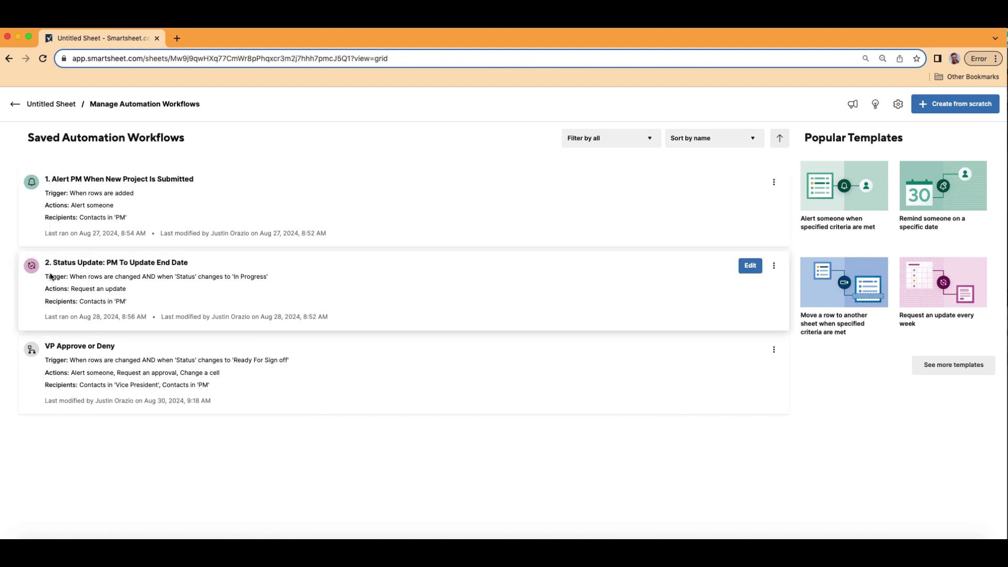
pyautogui.click(349, 373)
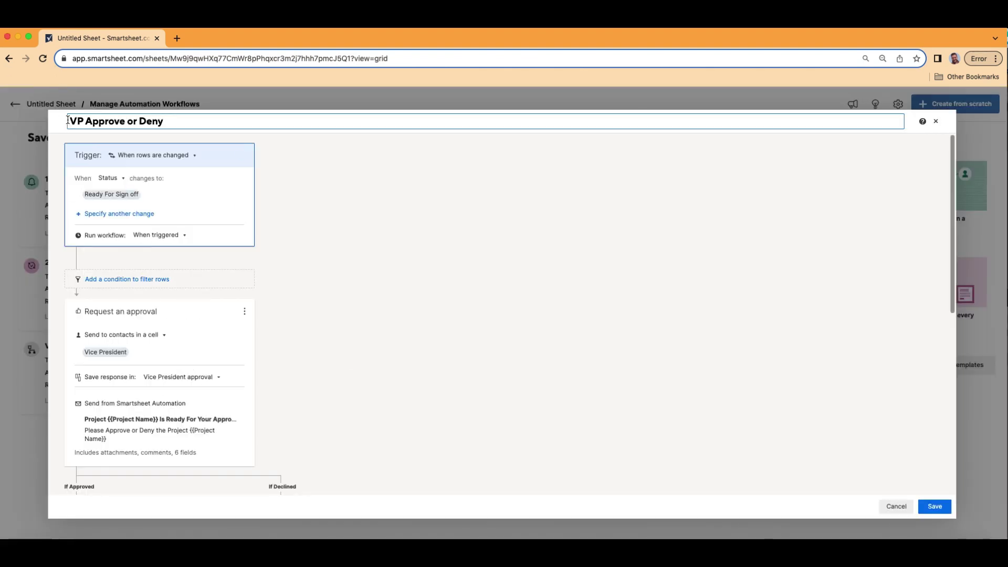
pyautogui.click(67, 120)
pyautogui.write('3.')
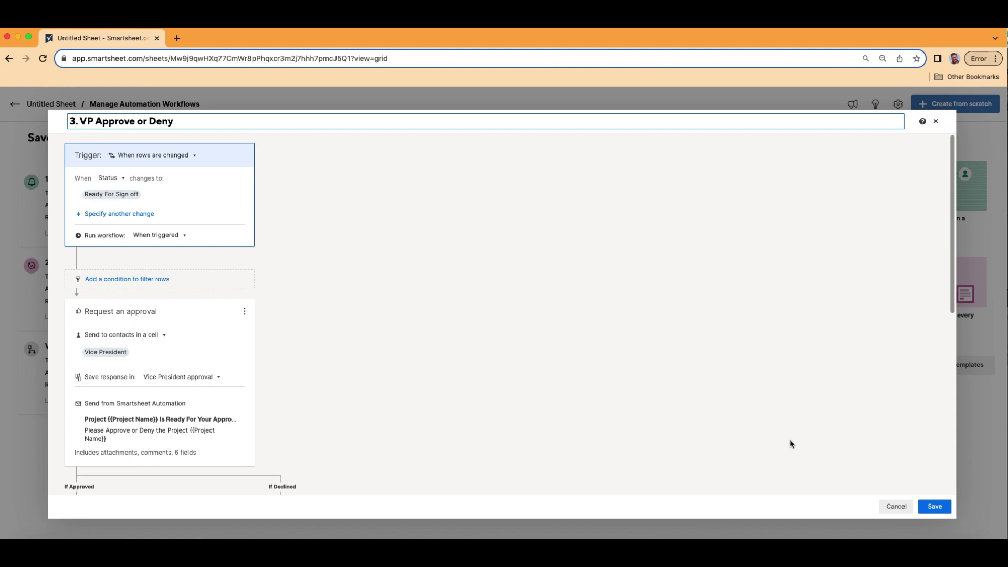
pyautogui.click(928, 505)
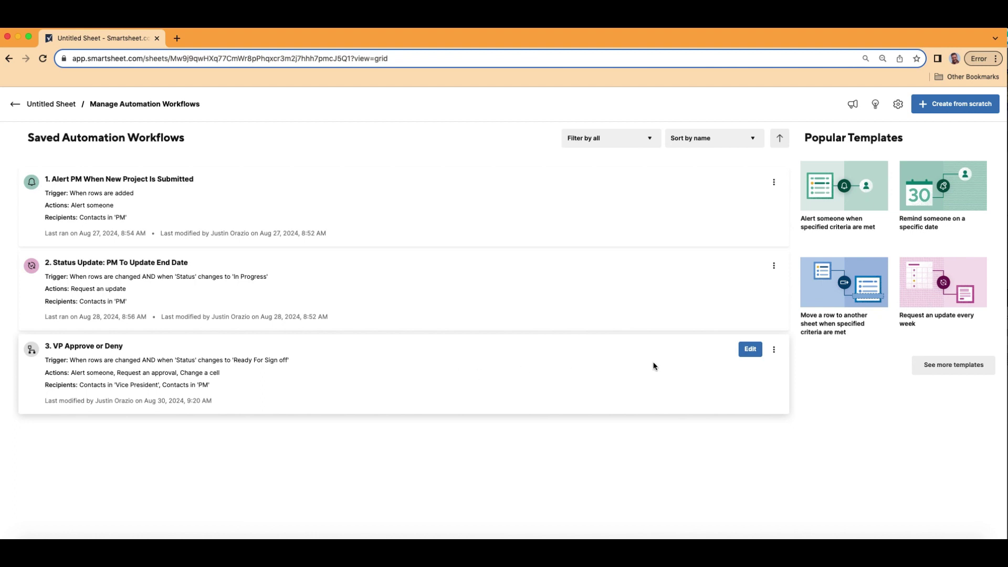
# - Test the 3. VP Approve or Deny workflow on row 2 only, sending the notifications to yourself instead of the recipients
pyautogui.click(774, 350)
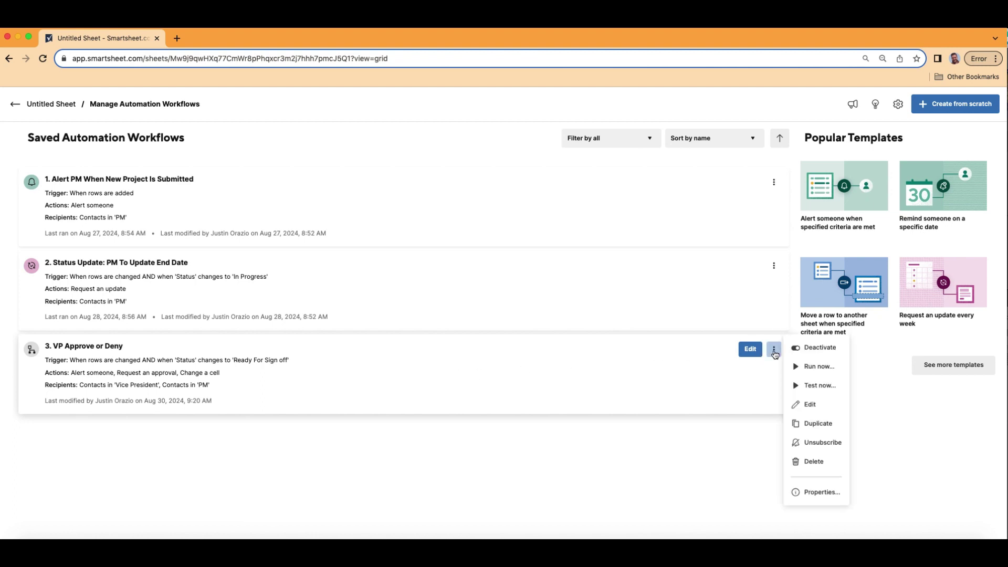
pyautogui.click(817, 386)
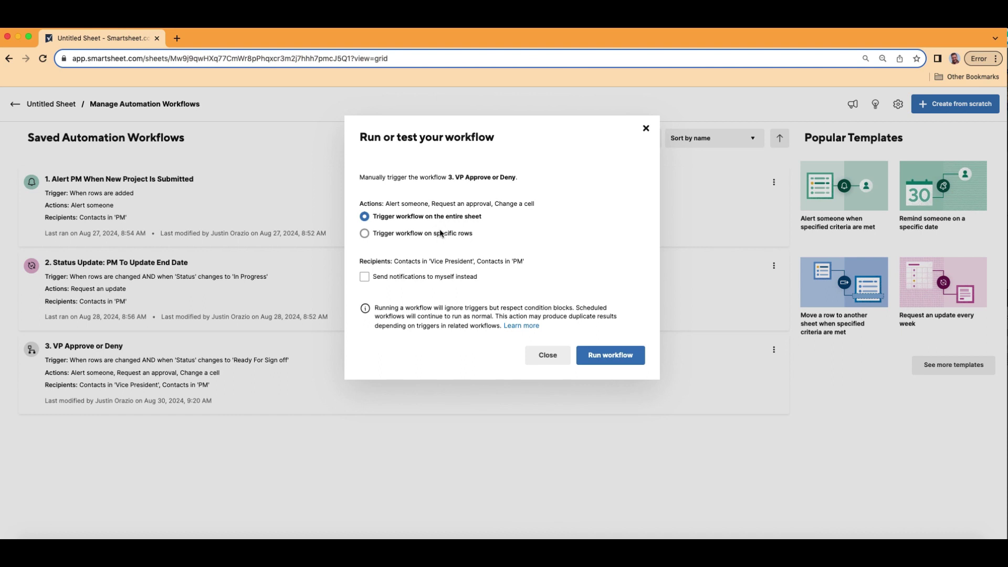
pyautogui.click(367, 236)
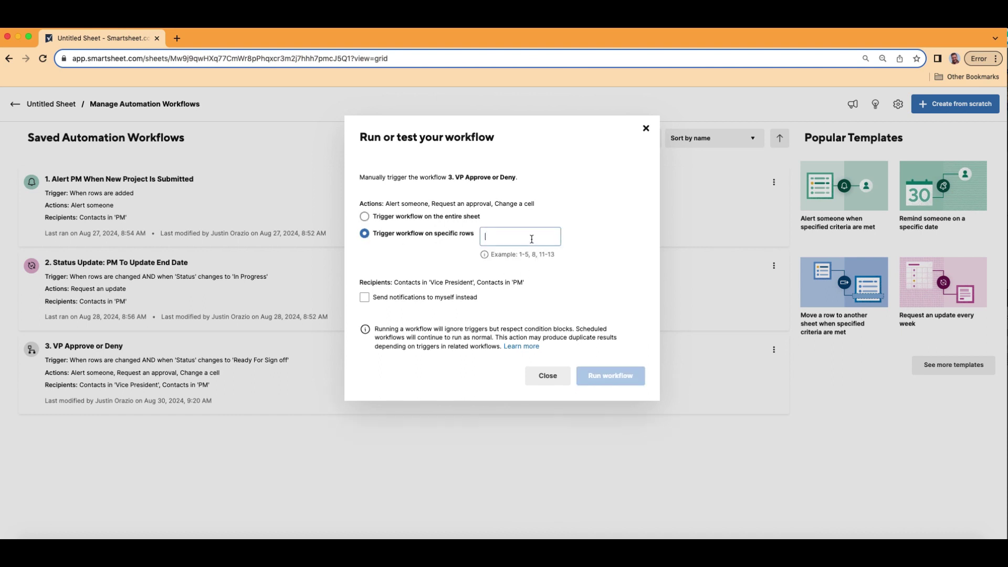
pyautogui.write('2')
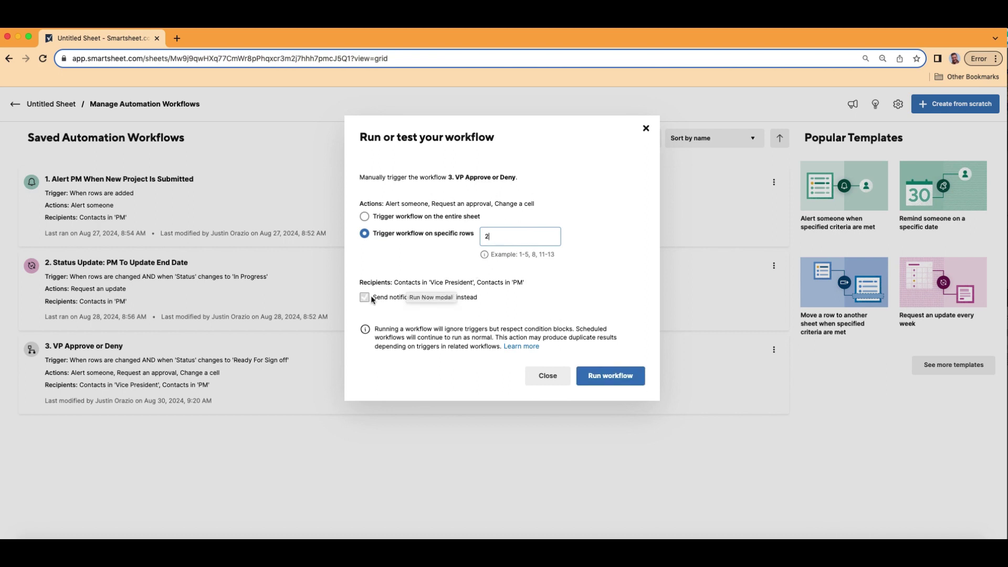
pyautogui.click(365, 298)
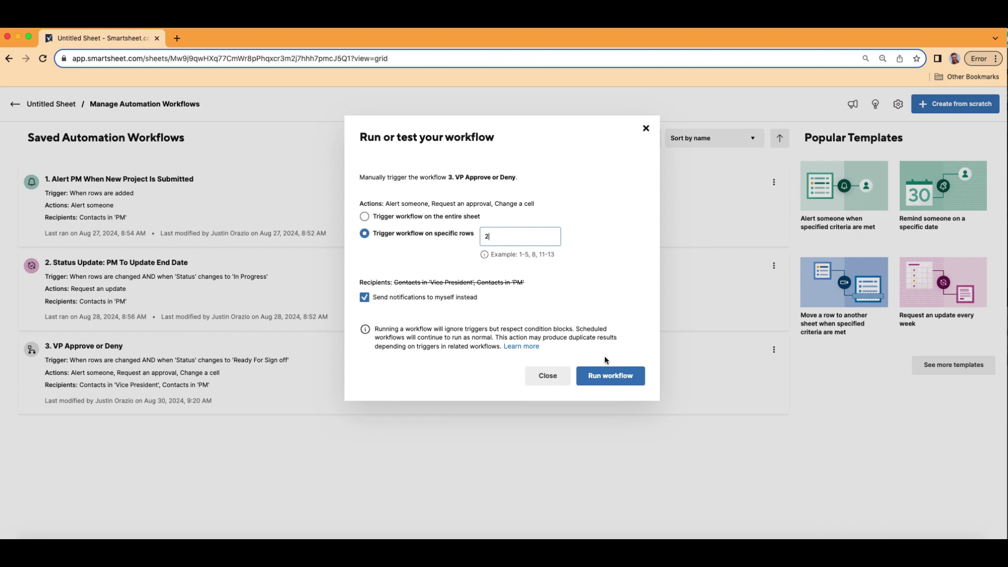
pyautogui.click(619, 377)
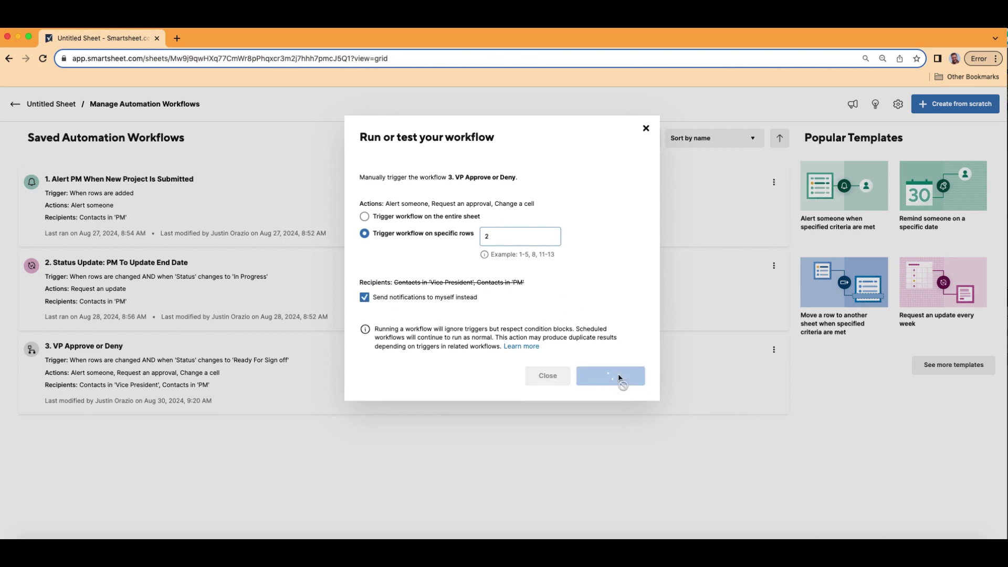
pyautogui.click(587, 164)
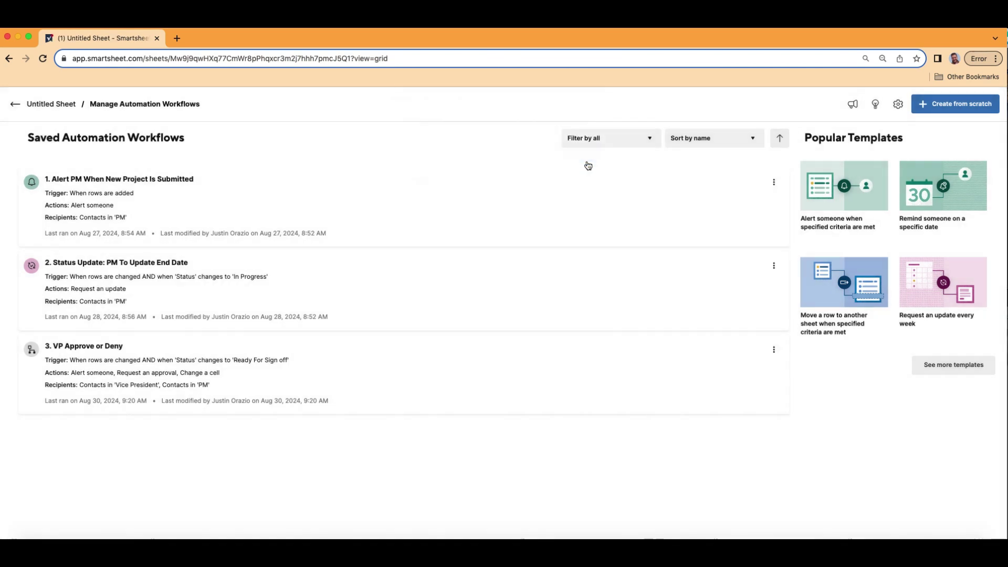
# - Return to the sheet, view the new Project Apple Sauce approval notification, and check the Project Name column behind it
pyautogui.click(64, 104)
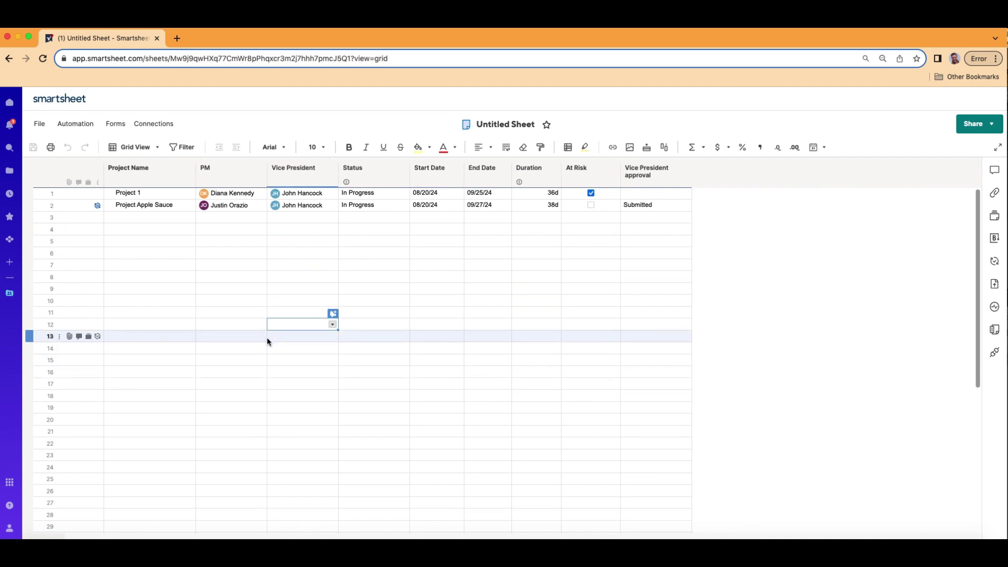
pyautogui.click(9, 127)
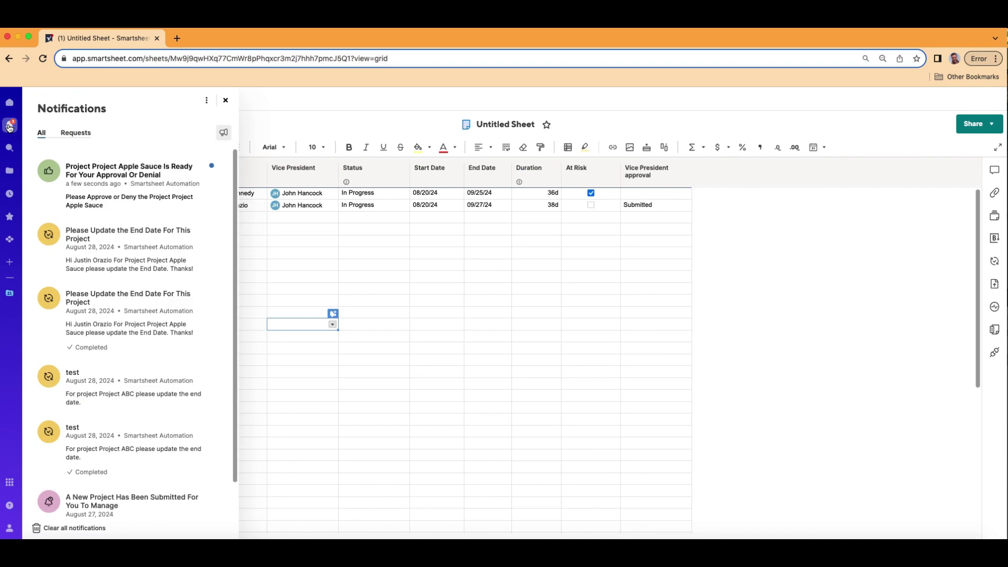
pyautogui.click(136, 184)
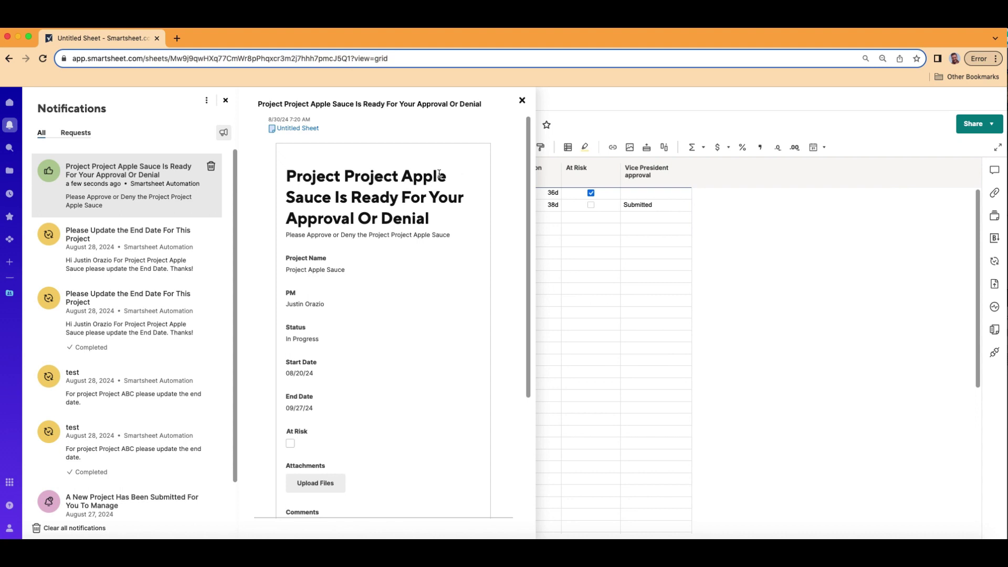
pyautogui.click(521, 101)
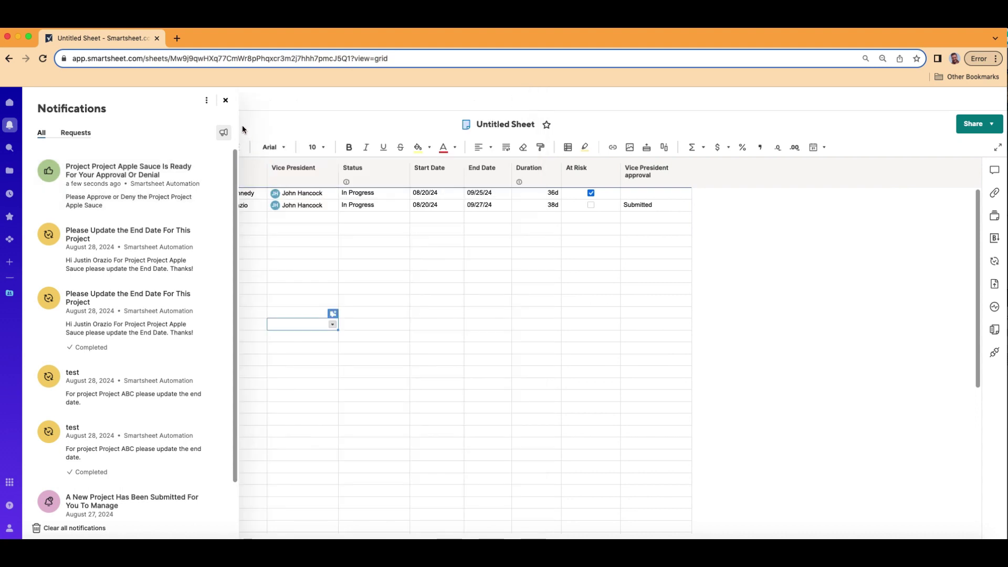
pyautogui.click(226, 101)
pyautogui.click(168, 172)
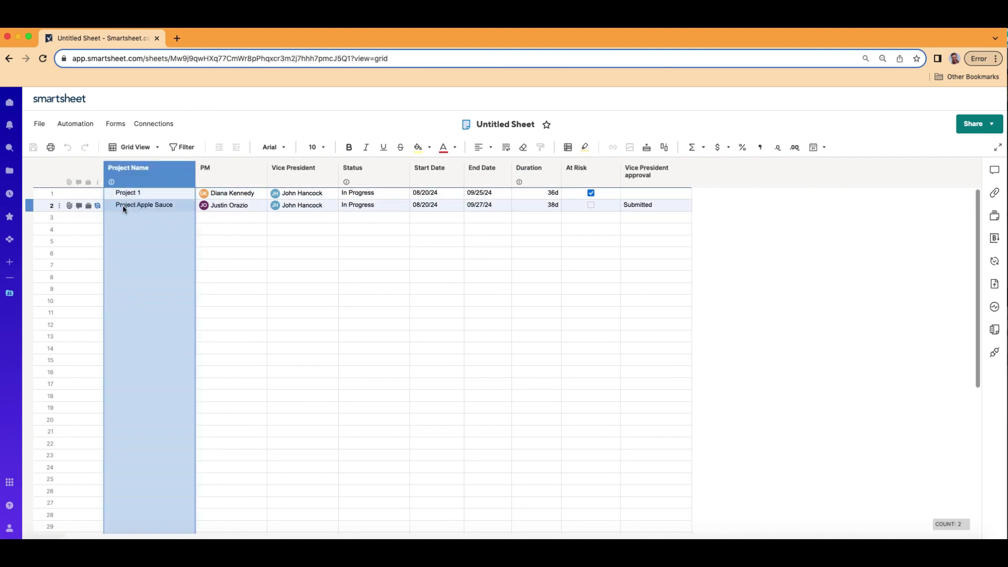
# - Examine the Project Apple Sauce approval request's title, message, project fields and response options in the notifications
pyautogui.click(10, 126)
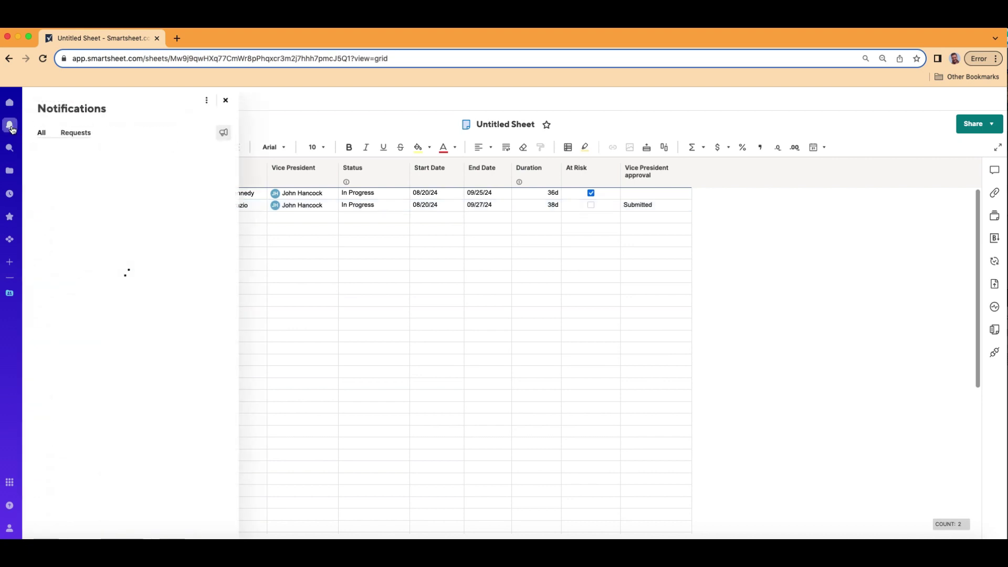
pyautogui.click(91, 185)
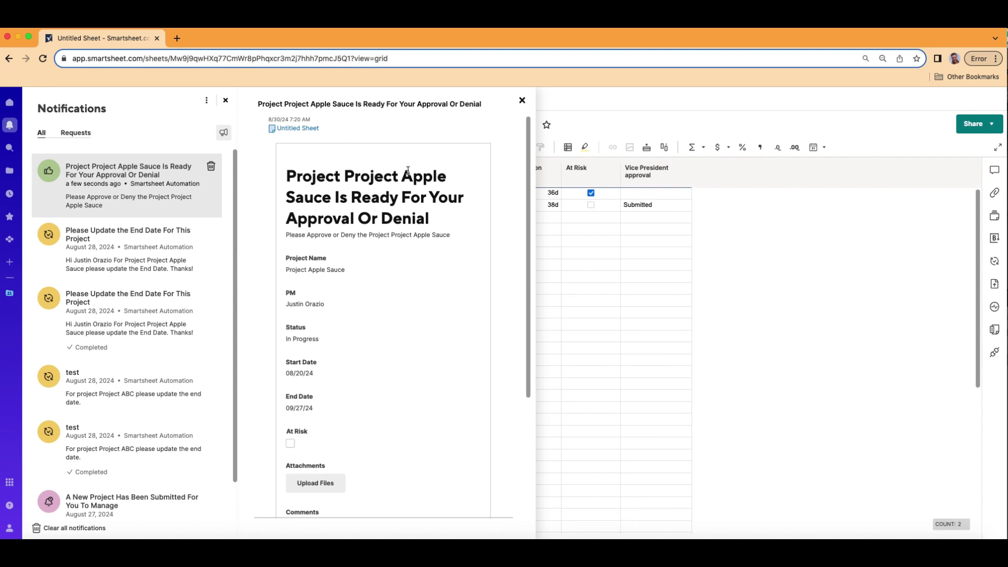
pyautogui.moveTo(404, 173); pyautogui.dragTo(337, 197)
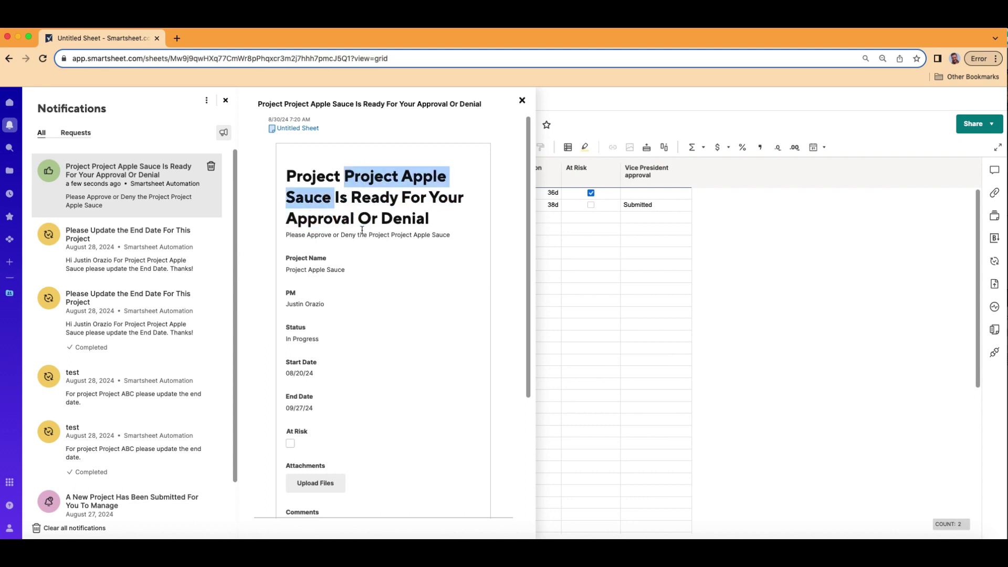
pyautogui.moveTo(371, 236); pyautogui.dragTo(450, 236)
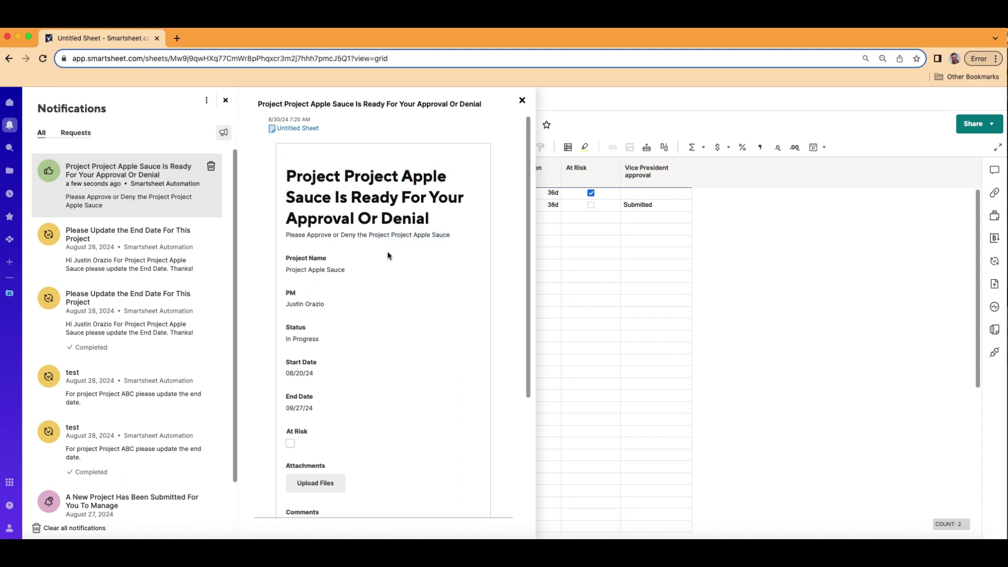
pyautogui.scroll(-1, 374, 257)
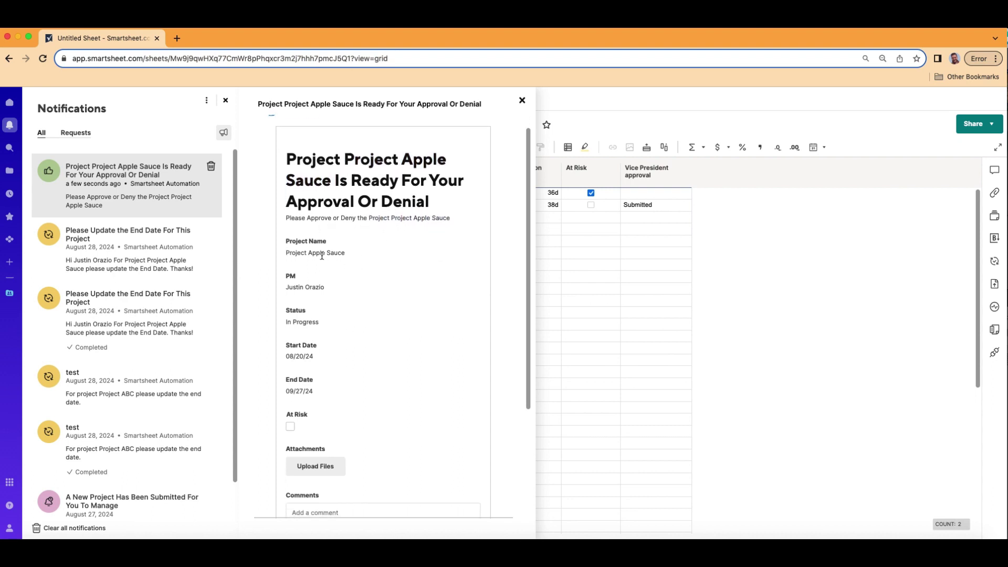
pyautogui.scroll(-3, 364, 301)
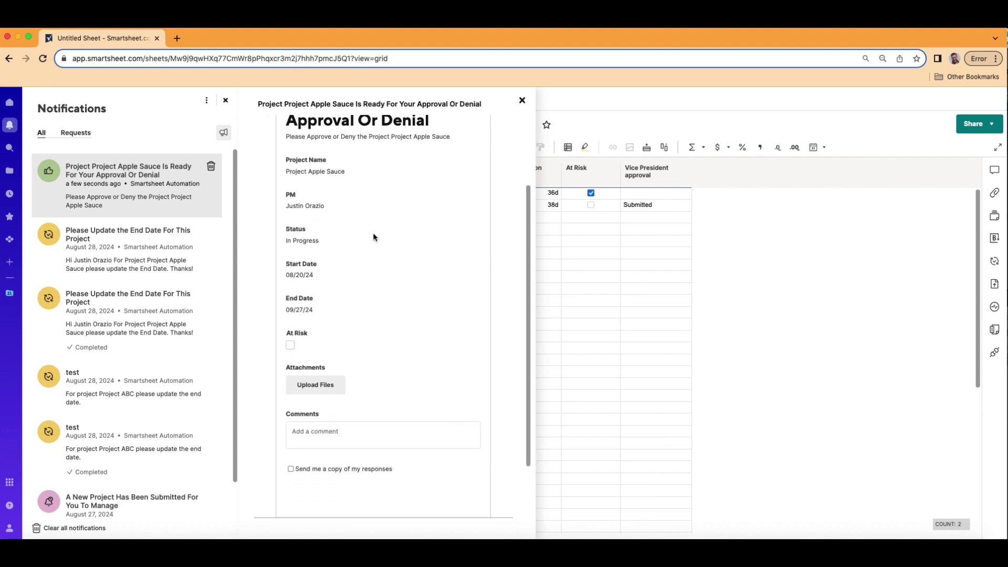
pyautogui.scroll(-1, 382, 271)
pyautogui.scroll(-3, 382, 274)
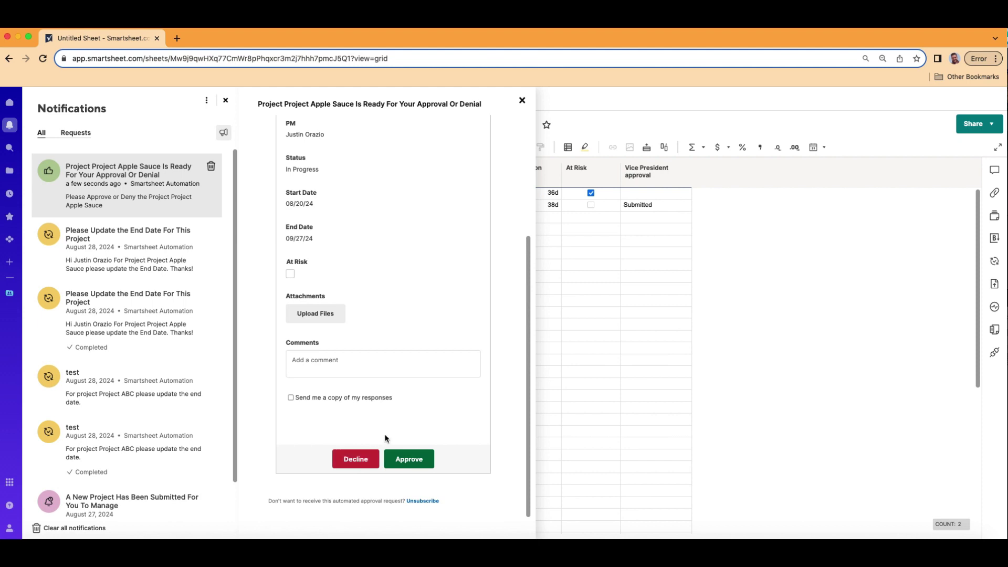
# - Try to approve the Project Apple Sauce request, and close its details
pyautogui.click(425, 460)
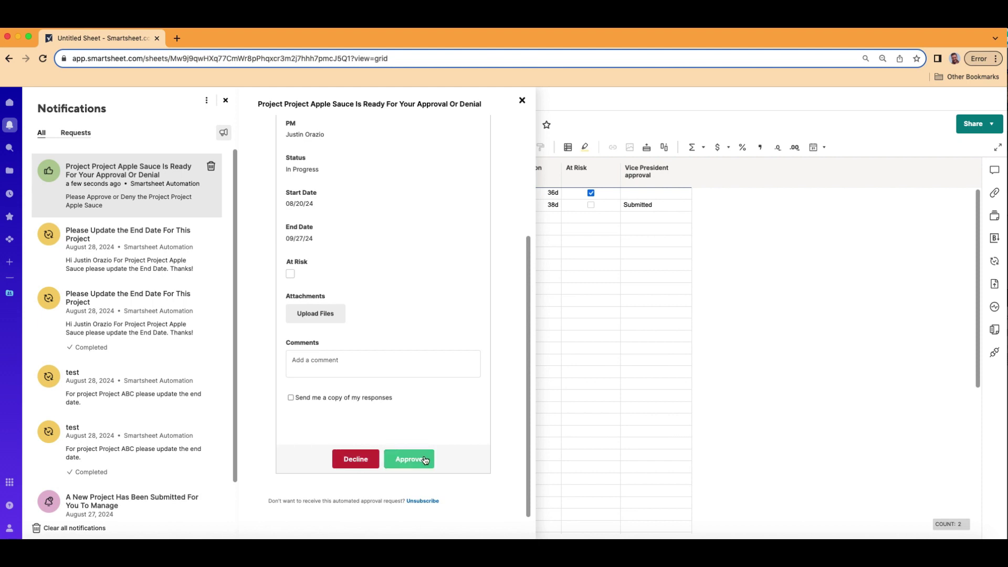
pyautogui.click(425, 460)
pyautogui.click(522, 102)
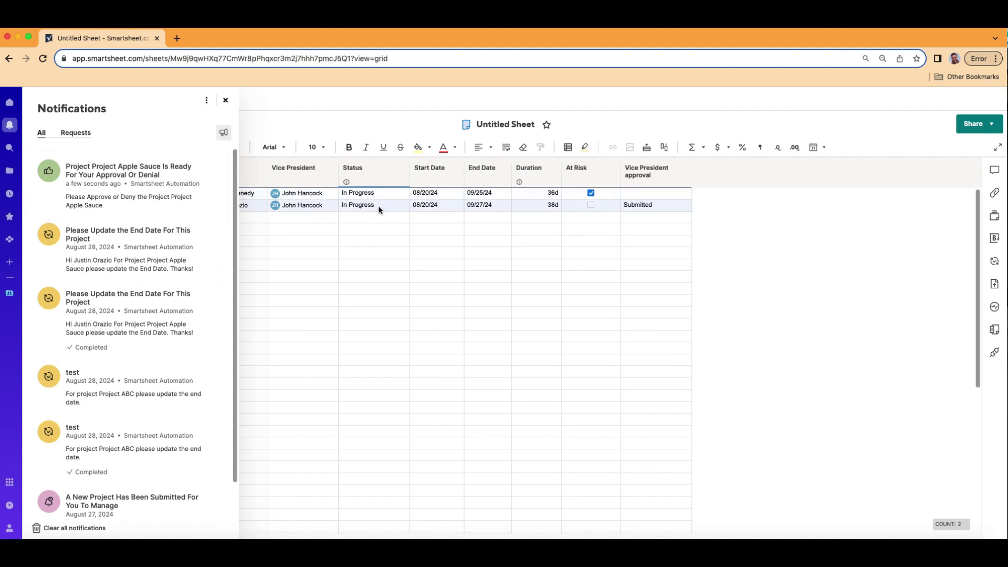
# - Reopen the Project Apple Sauce approval request, approve it, and return to the sheet
pyautogui.click(146, 187)
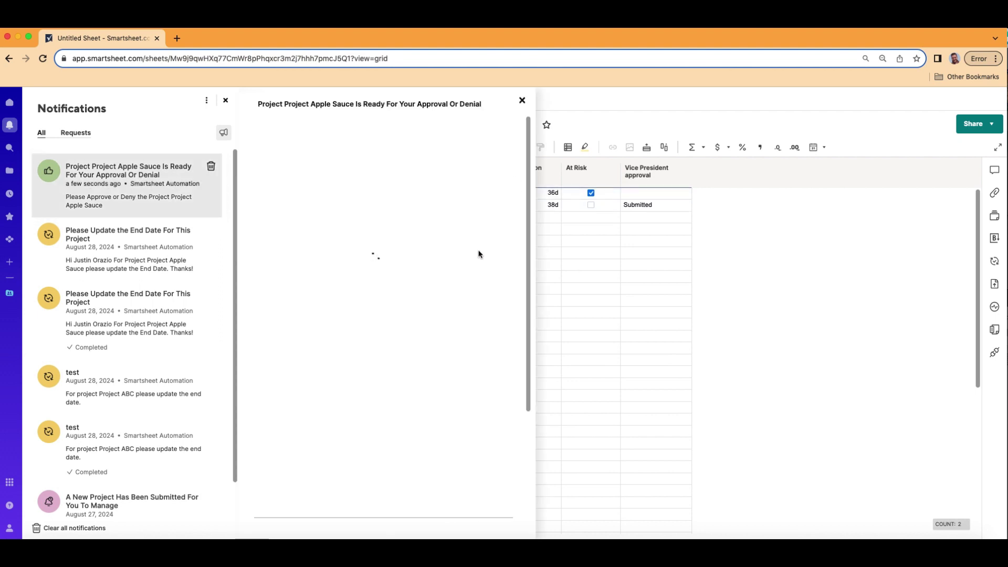
pyautogui.scroll(-4, 422, 299)
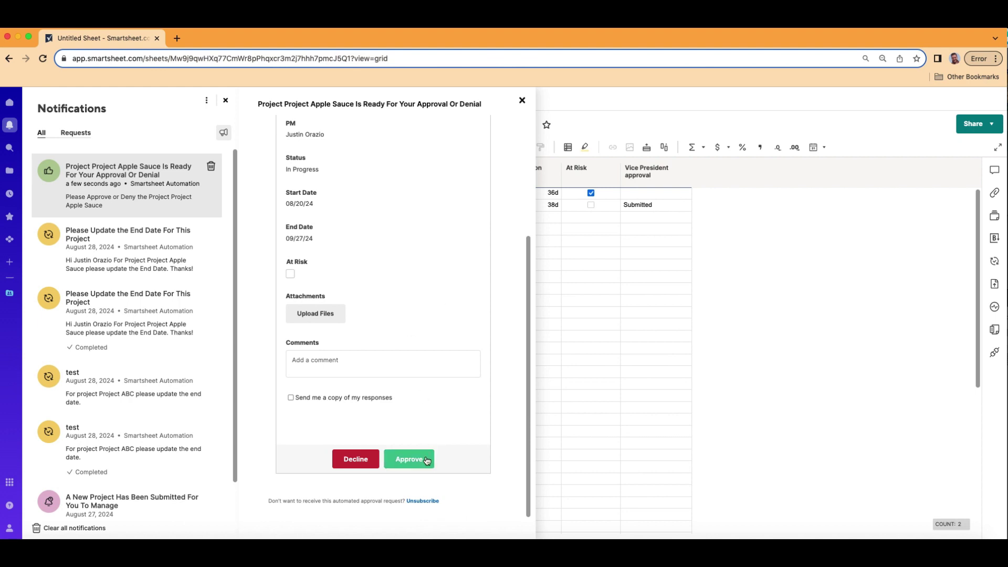
pyautogui.click(410, 459)
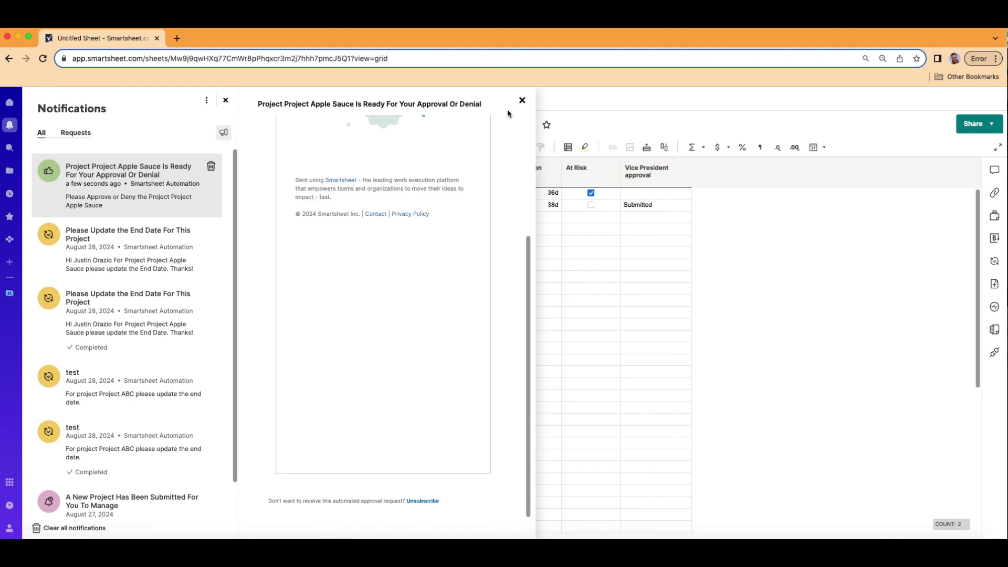
pyautogui.click(521, 100)
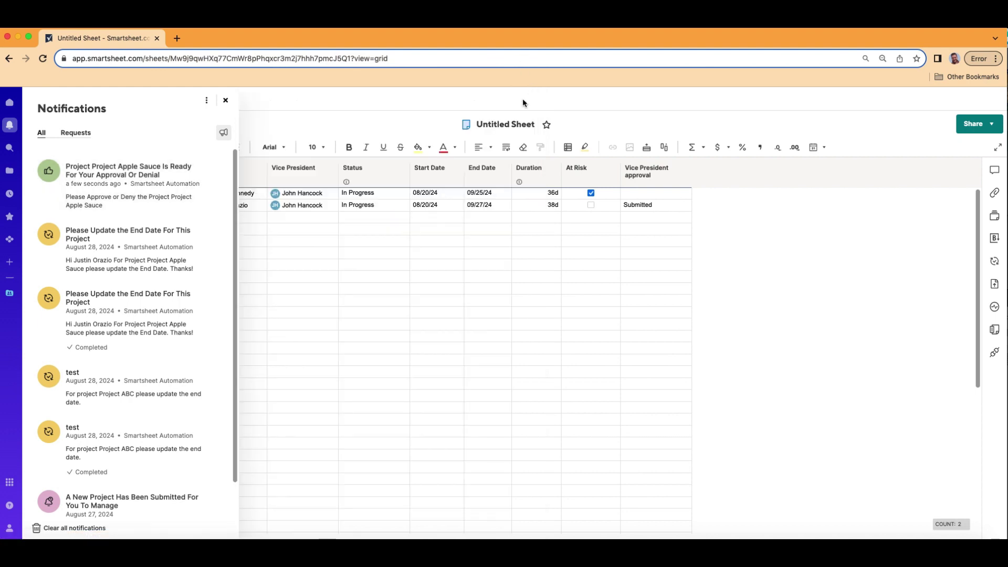
pyautogui.click(225, 100)
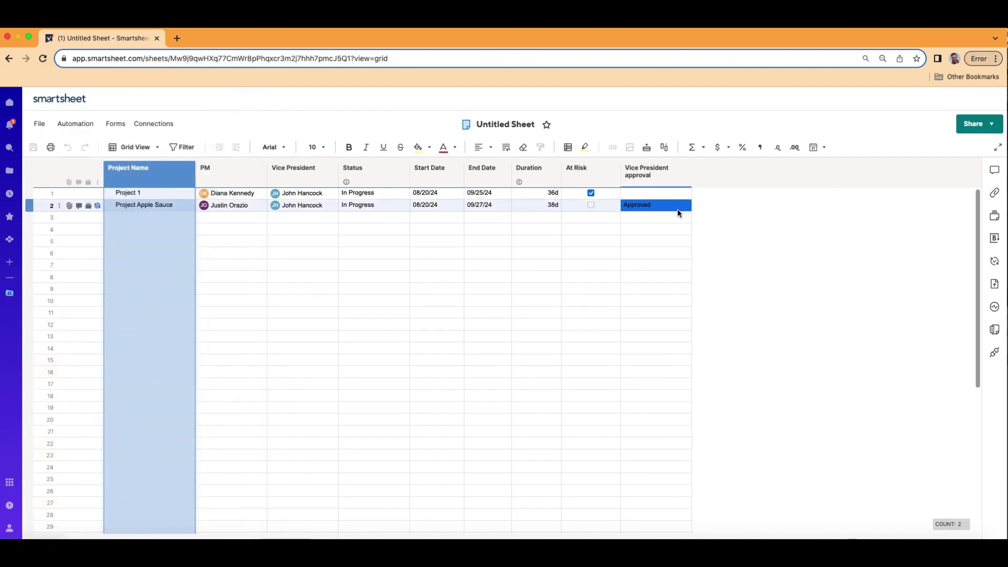
pyautogui.click(301, 265)
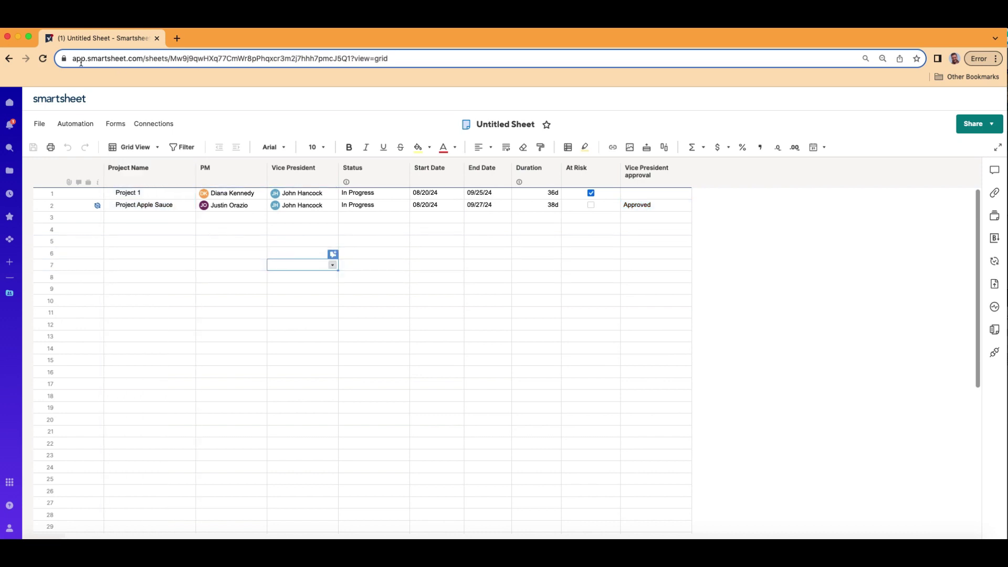
# - Refresh the sheet, view the VP approval alert for Project Apple Sauce in the notifications, and return to the sheet
pyautogui.click(44, 61)
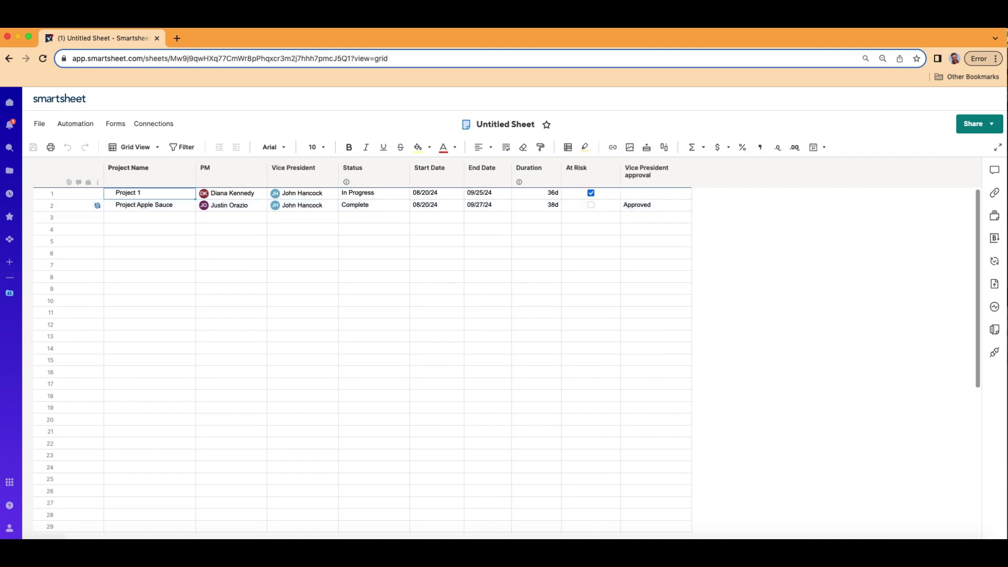
pyautogui.click(10, 125)
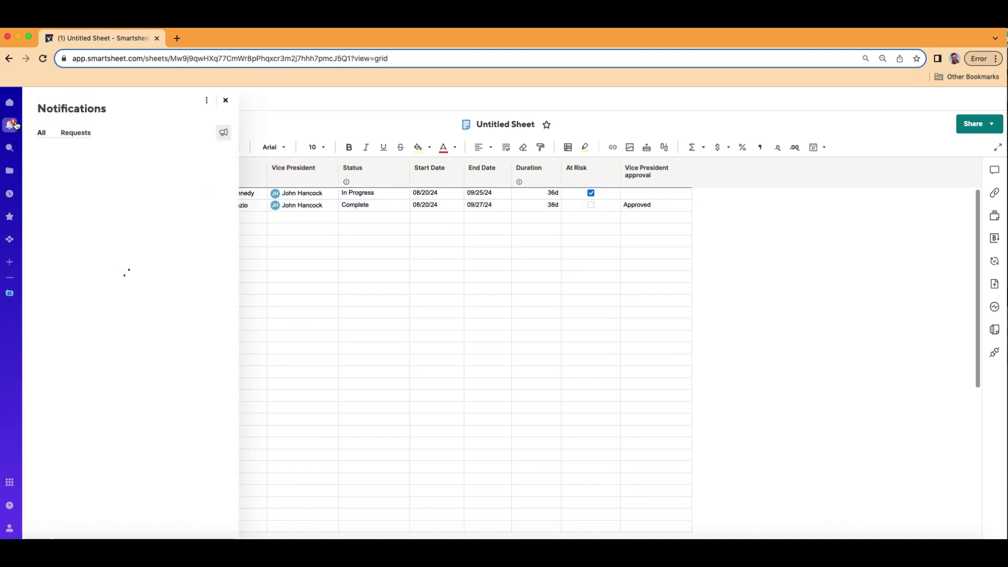
pyautogui.click(105, 180)
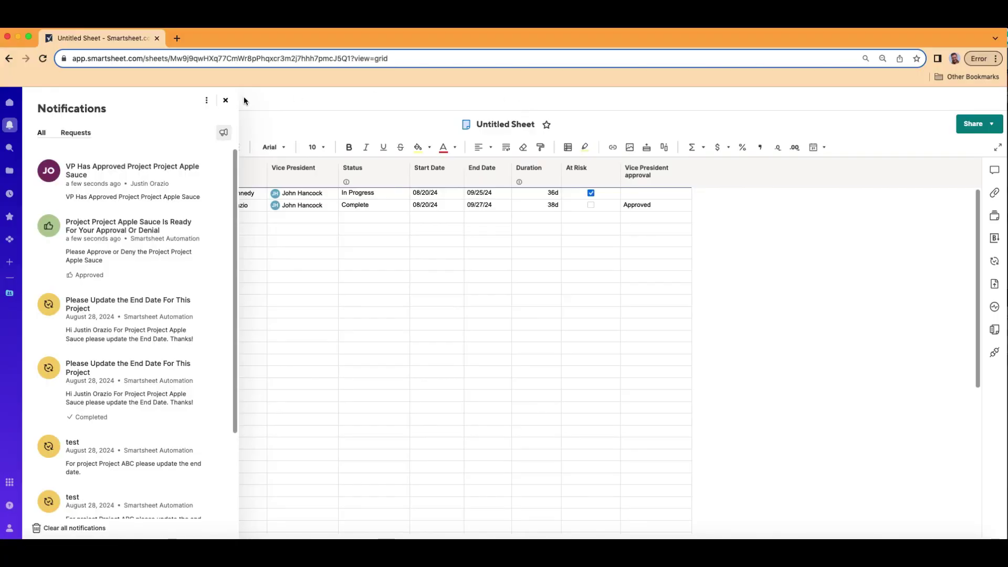
pyautogui.click(244, 100)
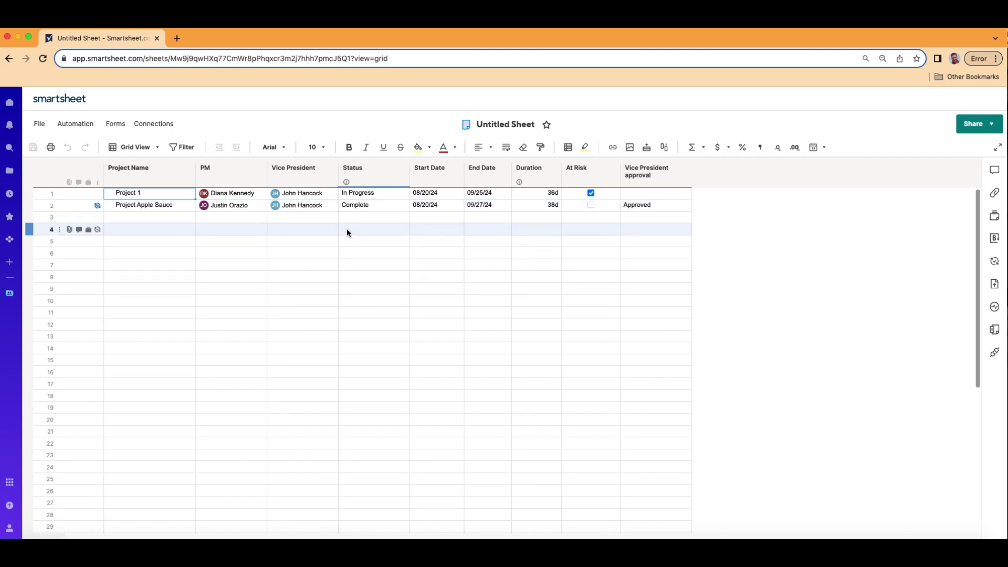
# - Set Project Apple Sauce's Status to In Progress
pyautogui.click(391, 207)
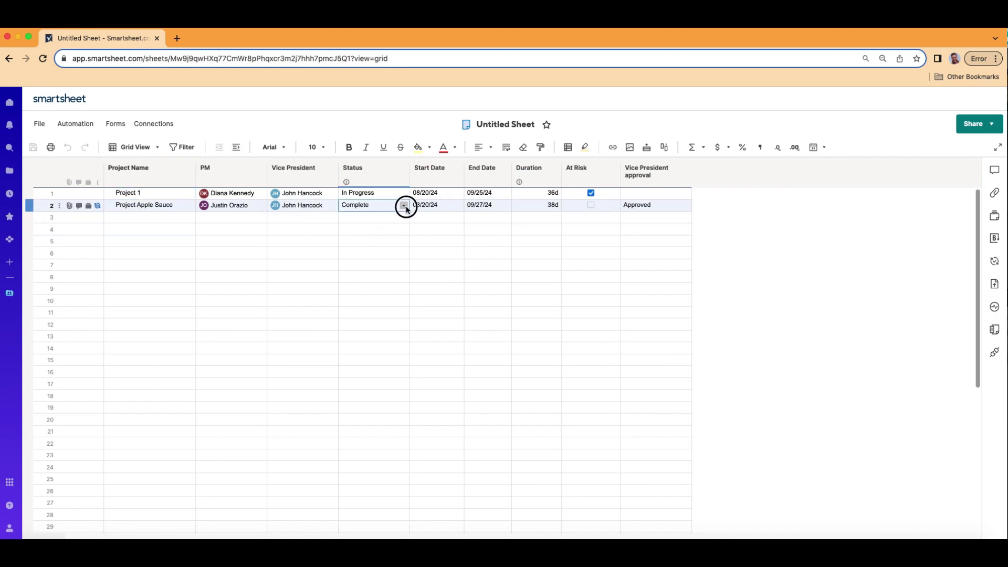
pyautogui.click(403, 205)
pyautogui.click(386, 226)
# - Assign Project Apple Sauce's PM as its Vice President too, and save the sheet
pyautogui.click(329, 208)
pyautogui.click(333, 204)
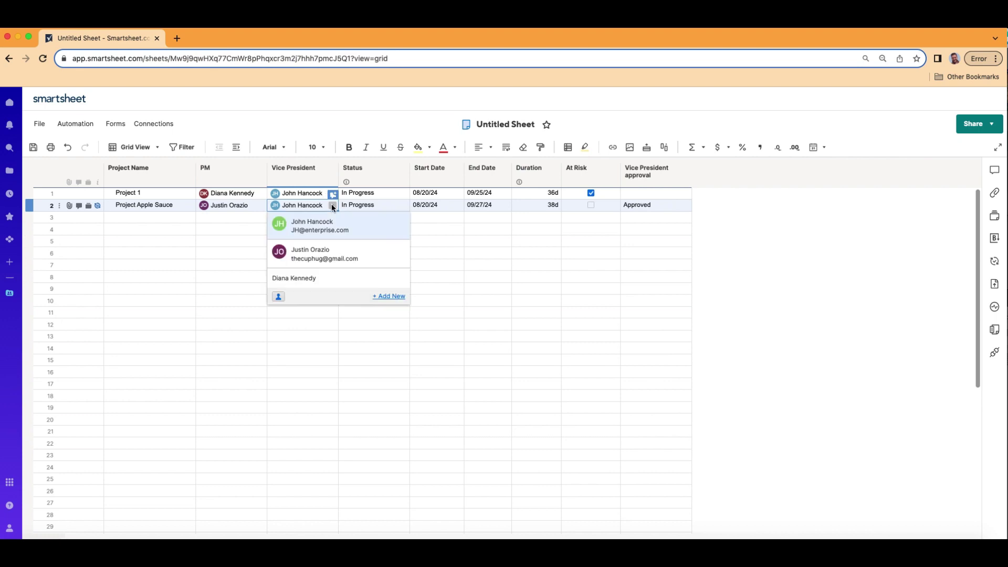
pyautogui.click(328, 248)
pyautogui.click(342, 265)
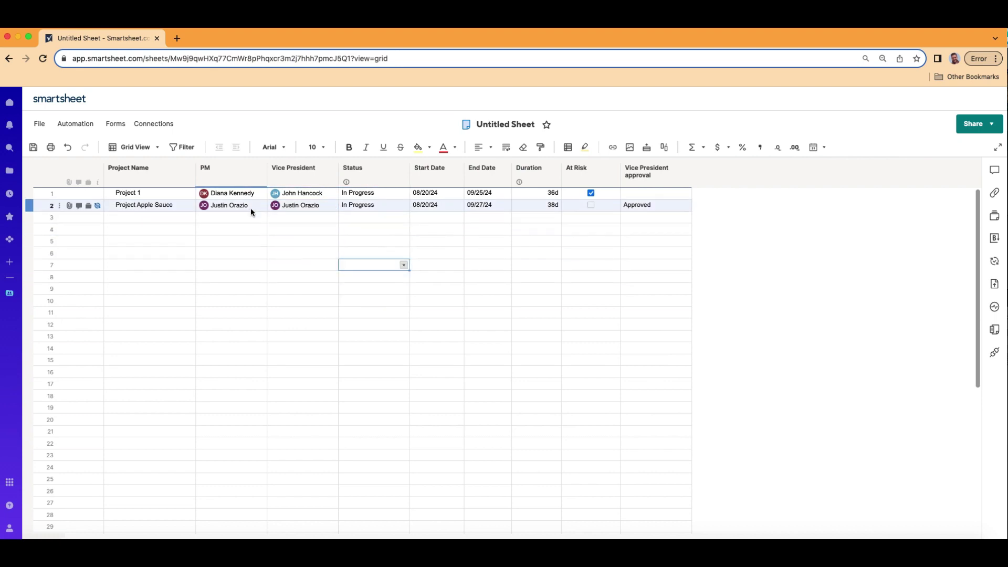
pyautogui.click(32, 148)
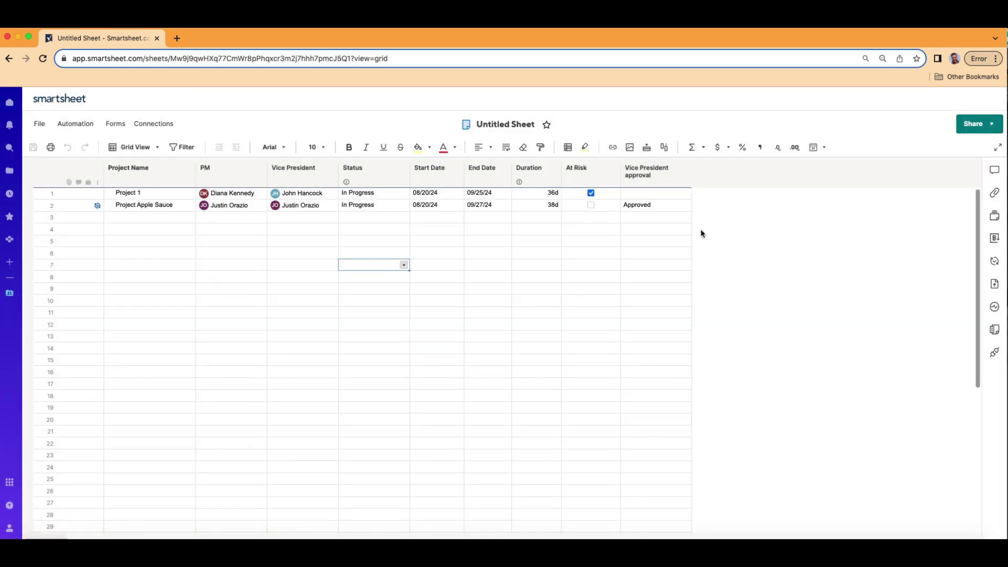
# - Clear the Vice President approval value for Project Apple Sauce and save the sheet
pyautogui.click(680, 206)
pyautogui.press('Delete')
pyautogui.click(634, 278)
pyautogui.click(33, 148)
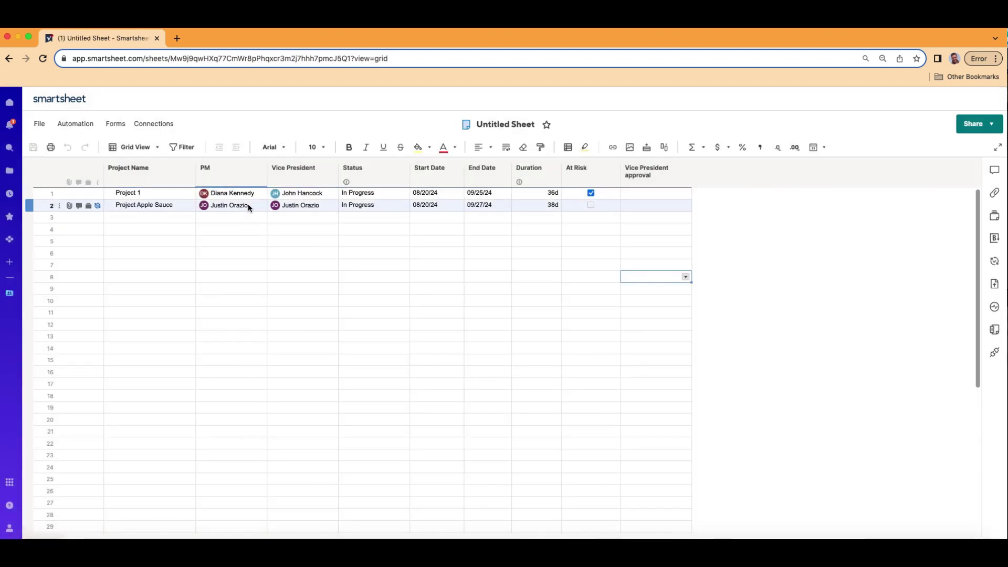
# - Set Project Apple Sauce's Status to Ready For Sign off, save, and refresh the sheet
pyautogui.click(380, 206)
pyautogui.click(403, 205)
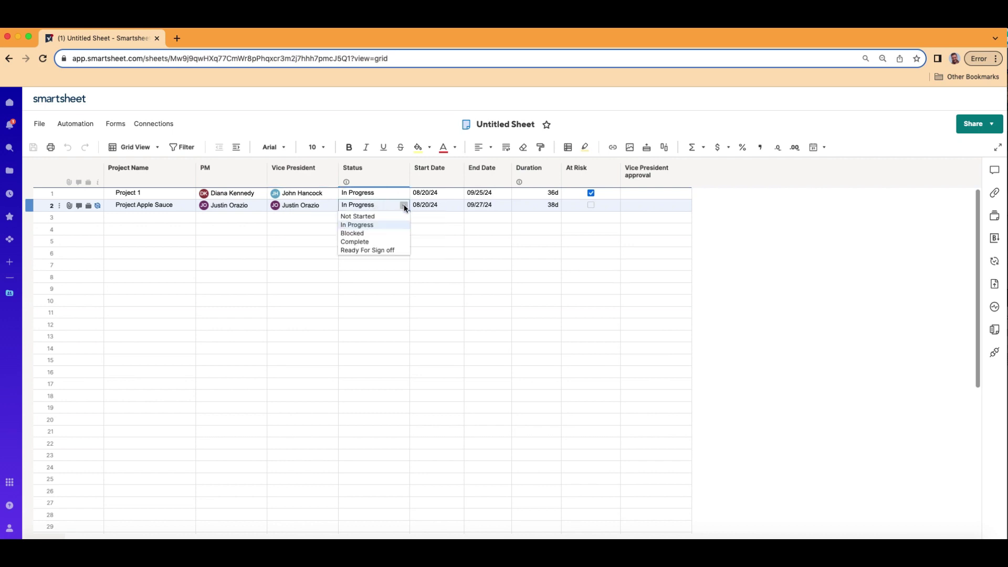
pyautogui.click(397, 250)
pyautogui.click(397, 254)
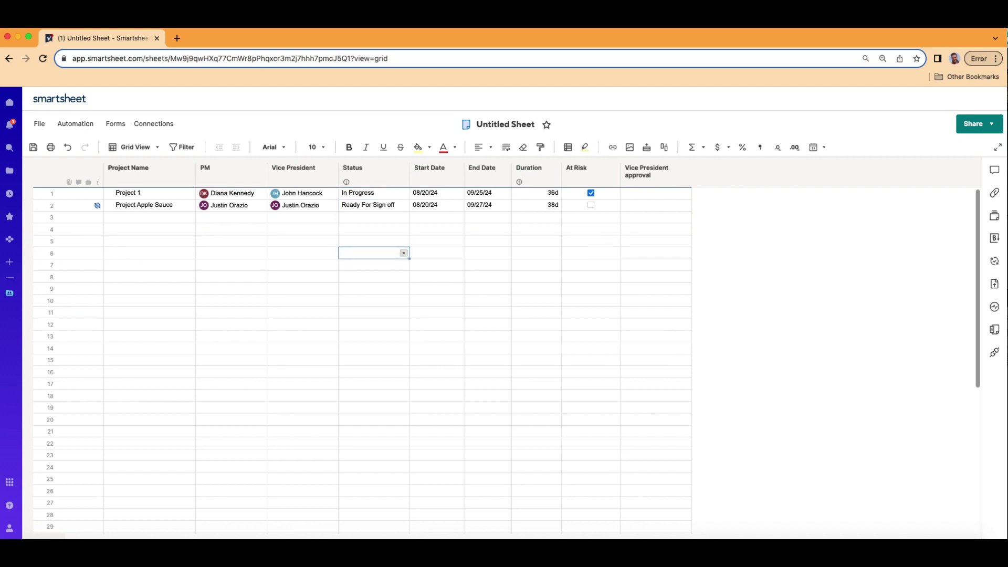
pyautogui.click(34, 148)
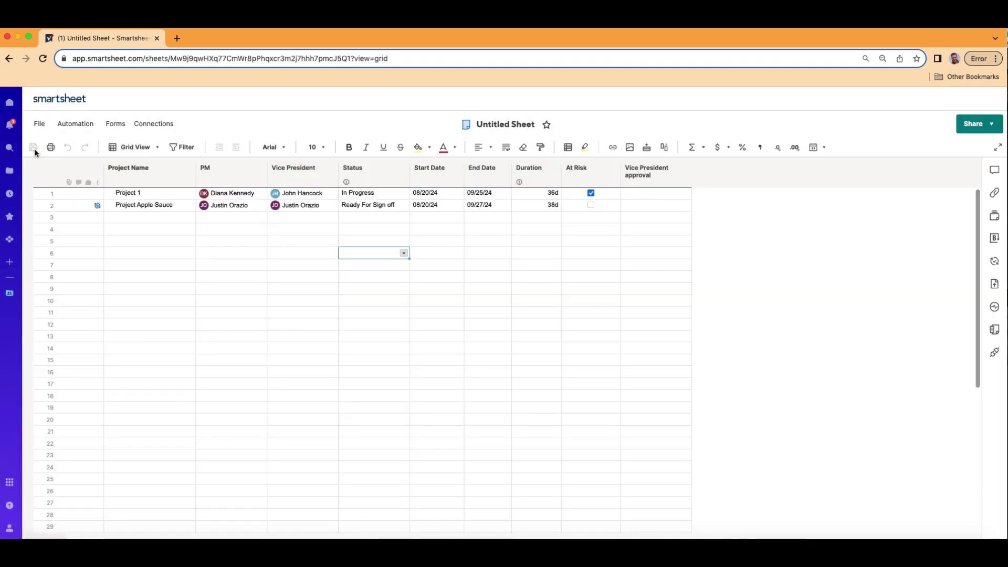
pyautogui.click(44, 59)
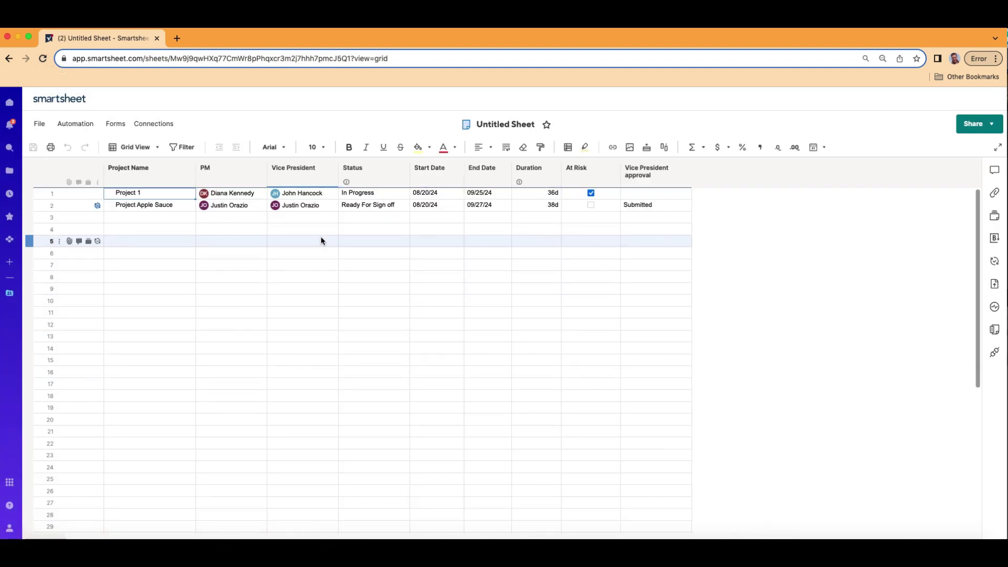
# - Examine the new Project Apple Sauce approval request's fields and response options, and return to the sheet without responding
pyautogui.click(11, 127)
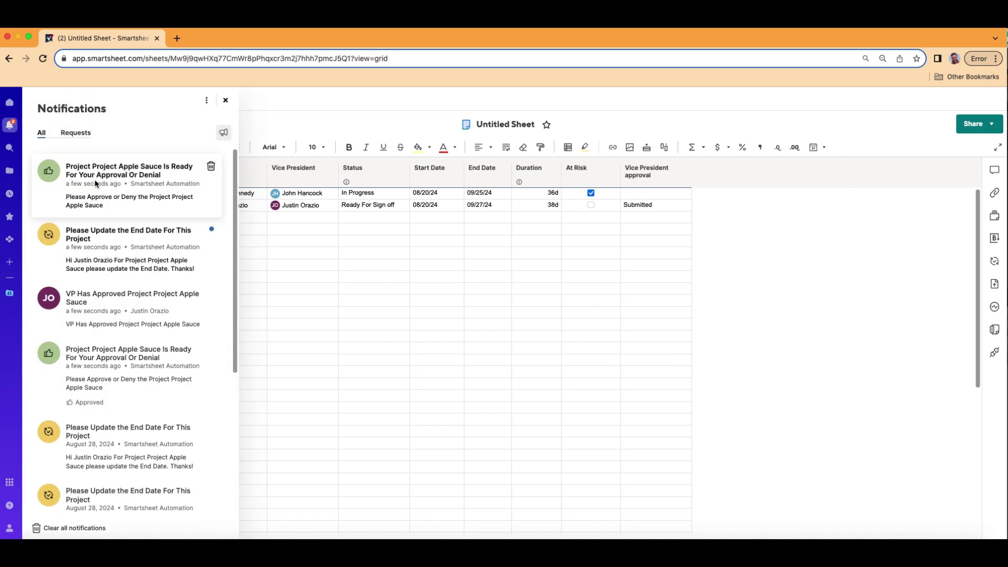
pyautogui.click(115, 190)
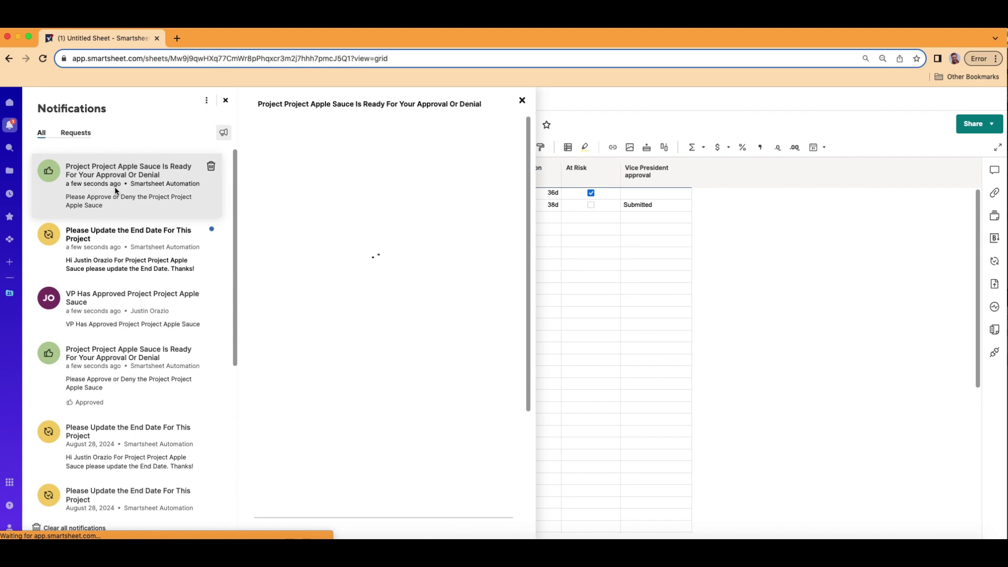
pyautogui.scroll(-5, 390, 265)
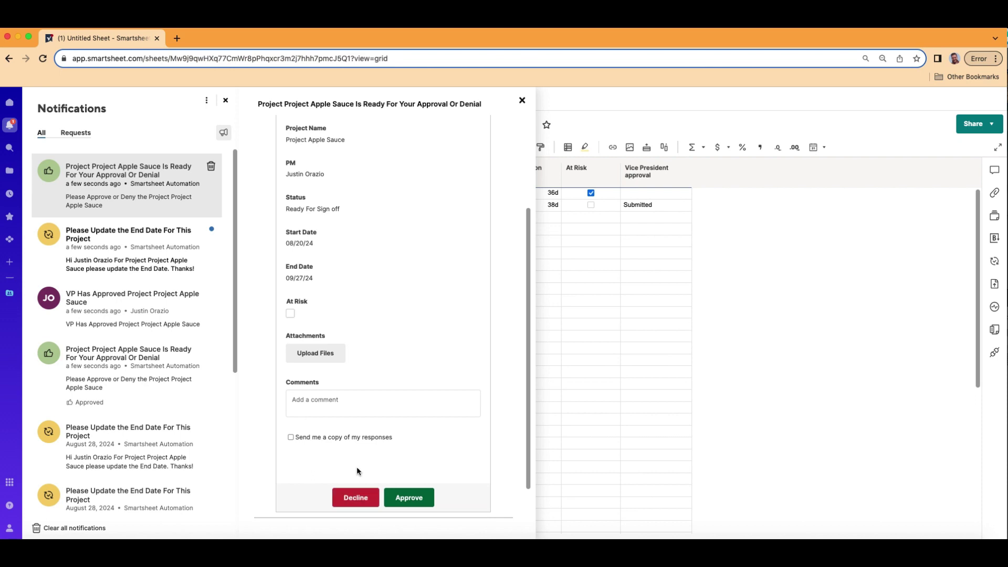
pyautogui.click(522, 101)
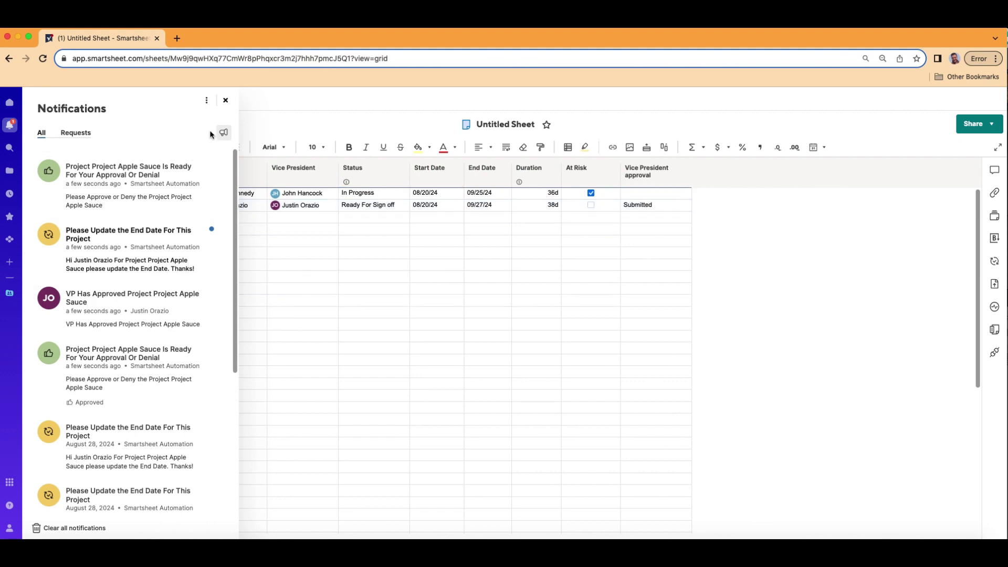
pyautogui.click(224, 101)
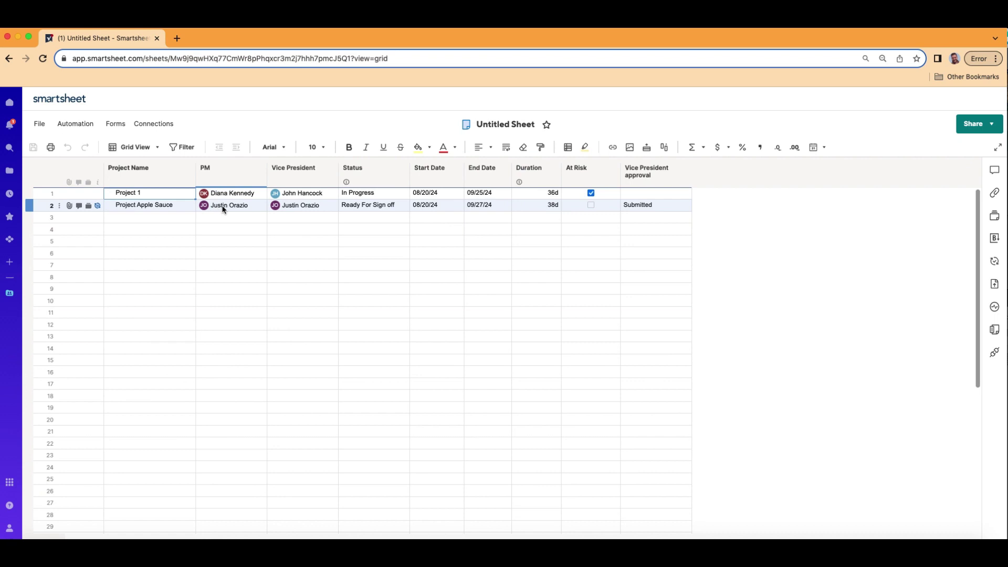
# - Reopen the Project Apple Sauce approval request, decline it, and return to the sheet
pyautogui.moveTo(221, 208)
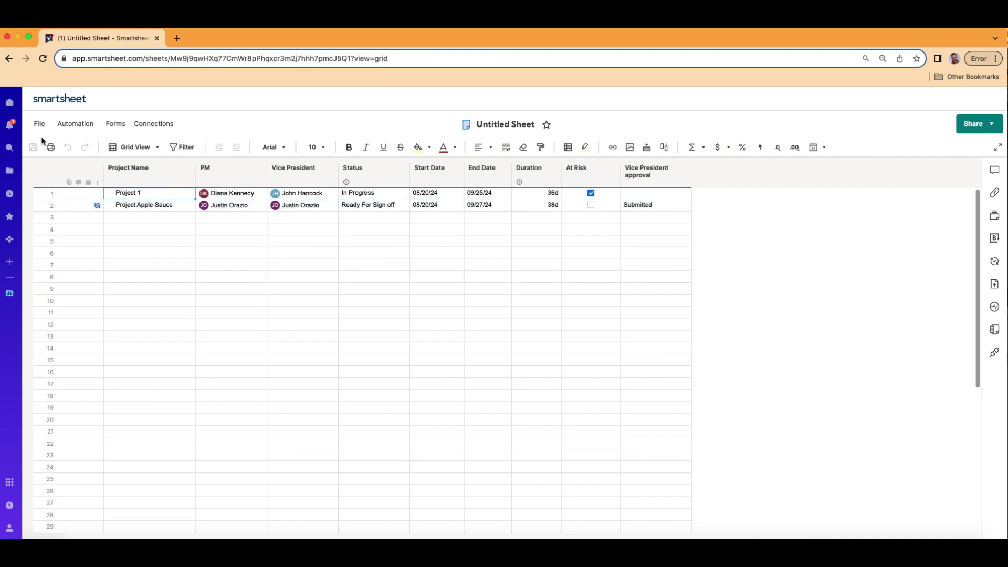
pyautogui.click(11, 127)
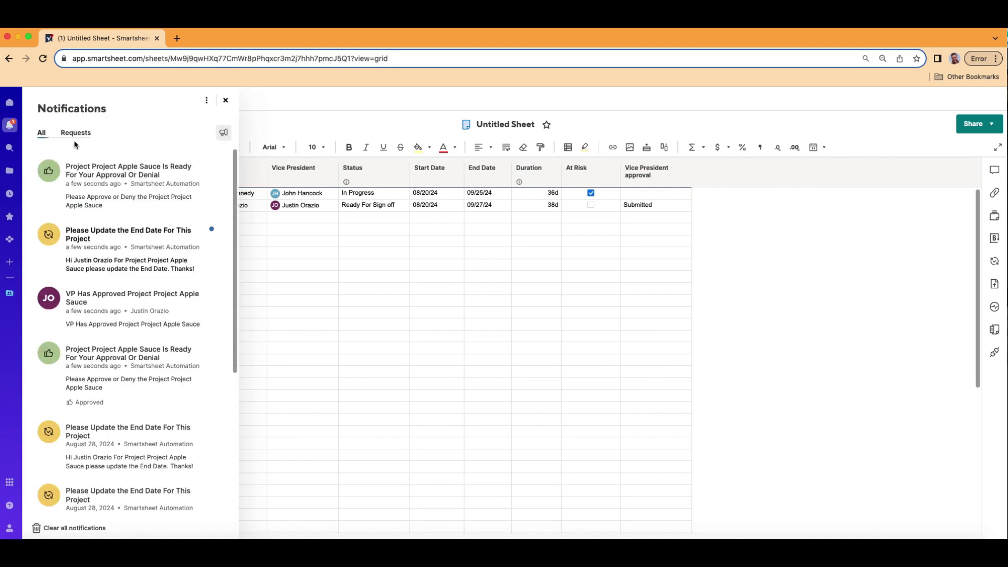
pyautogui.click(98, 171)
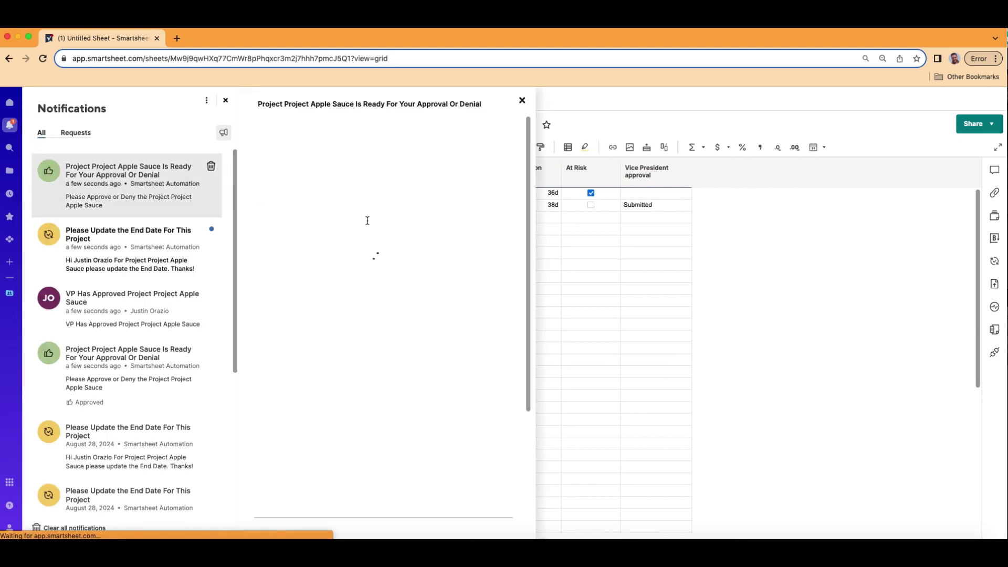
pyautogui.scroll(-3, 388, 325)
pyautogui.click(357, 459)
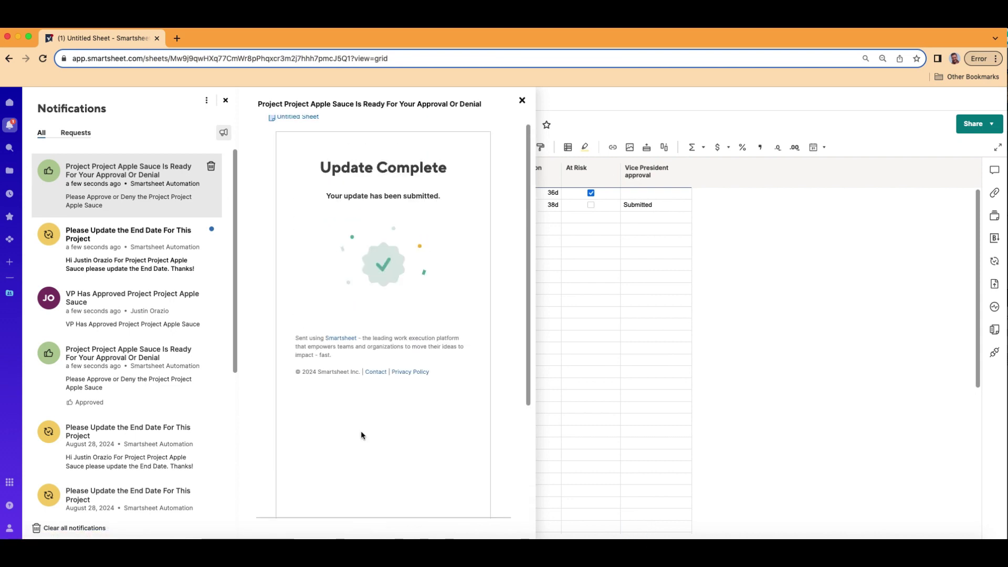
pyautogui.click(521, 99)
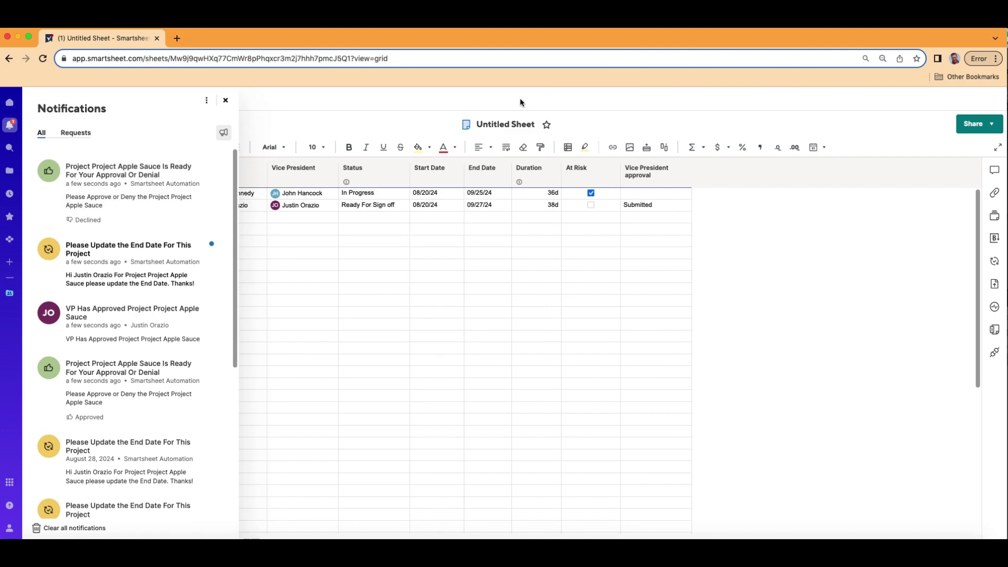
pyautogui.click(226, 100)
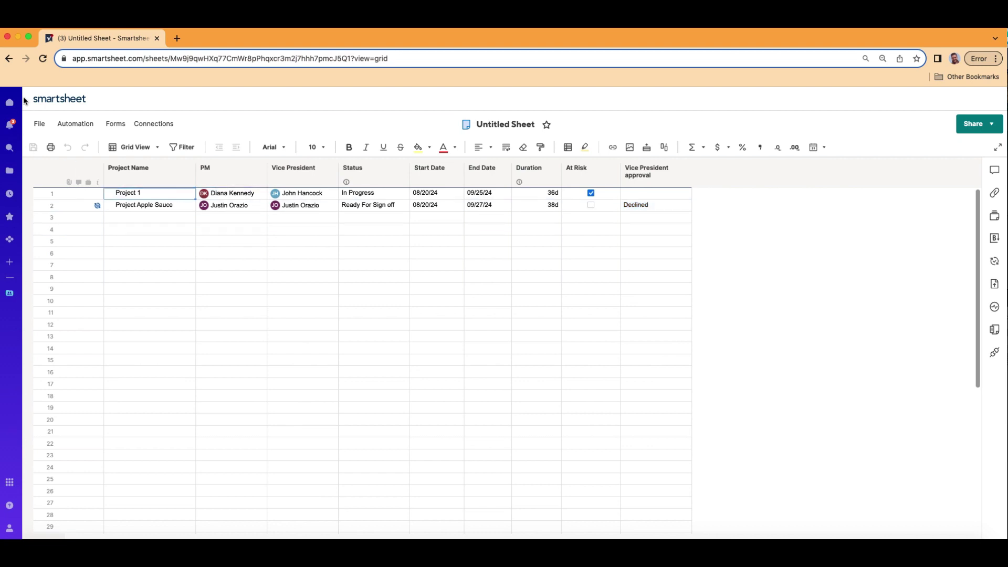
# - Refresh the sheet, view the End Date update request and the VP denial alert for Project Apple Sauce, and close the notifications
pyautogui.click(43, 58)
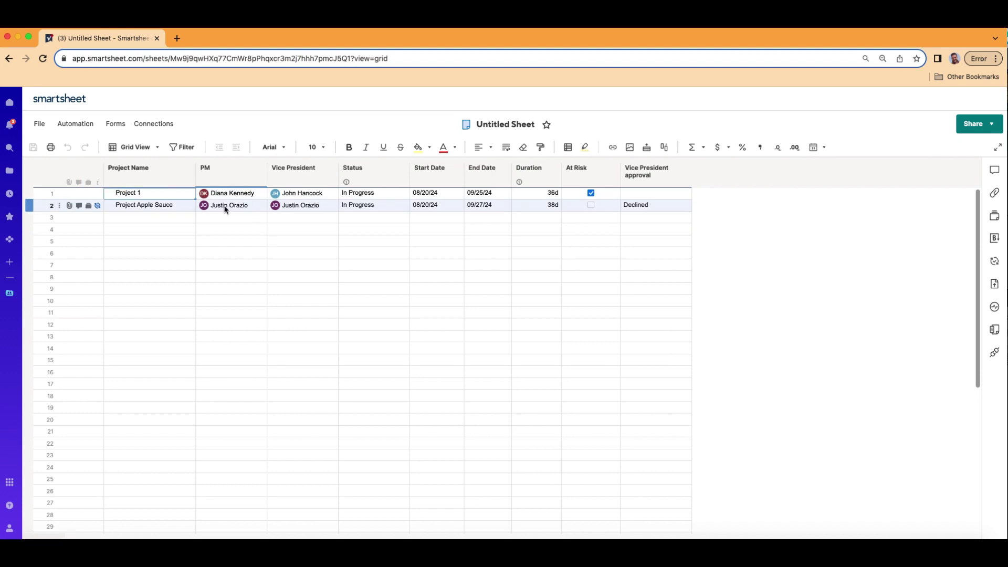
pyautogui.click(13, 127)
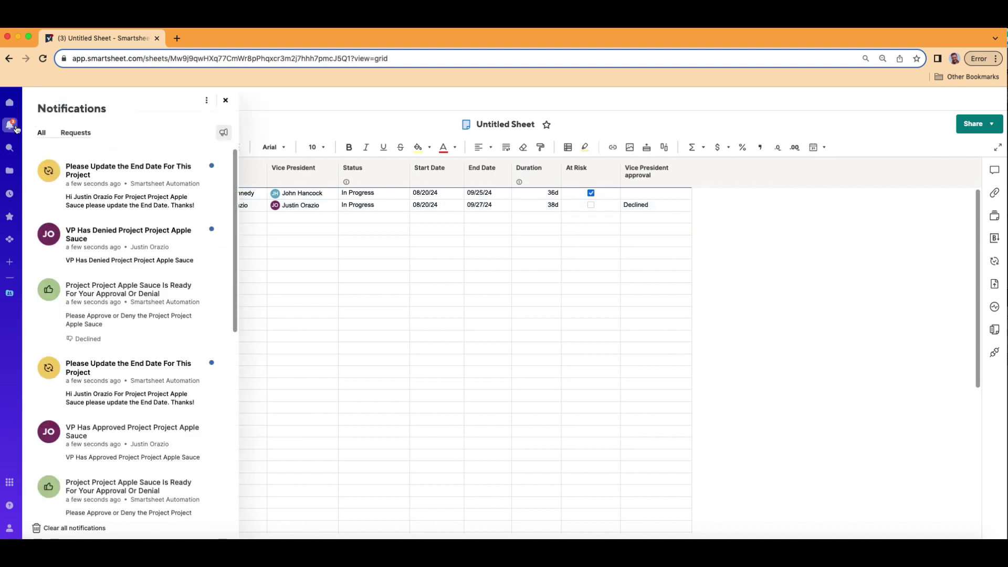
pyautogui.click(113, 180)
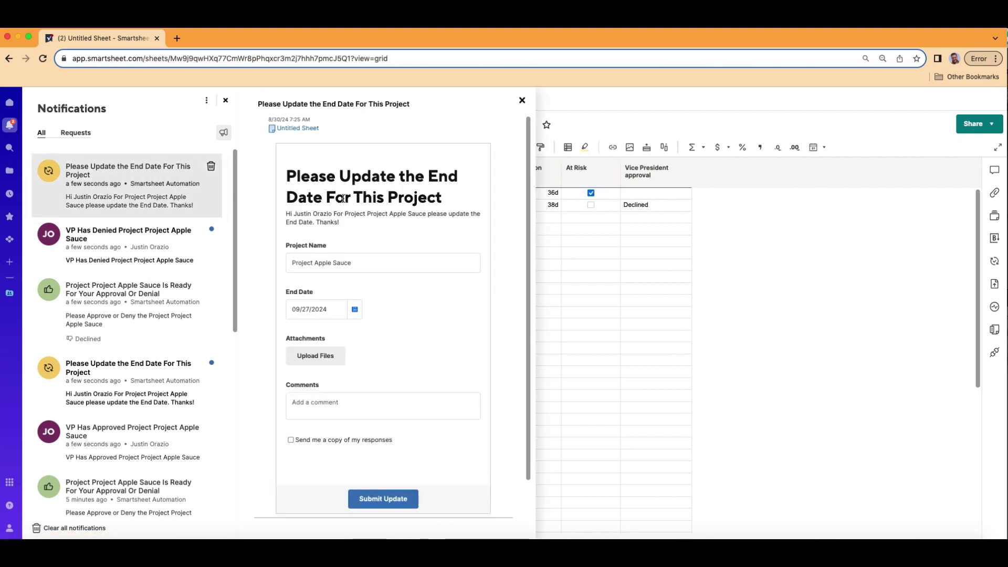
pyautogui.click(135, 237)
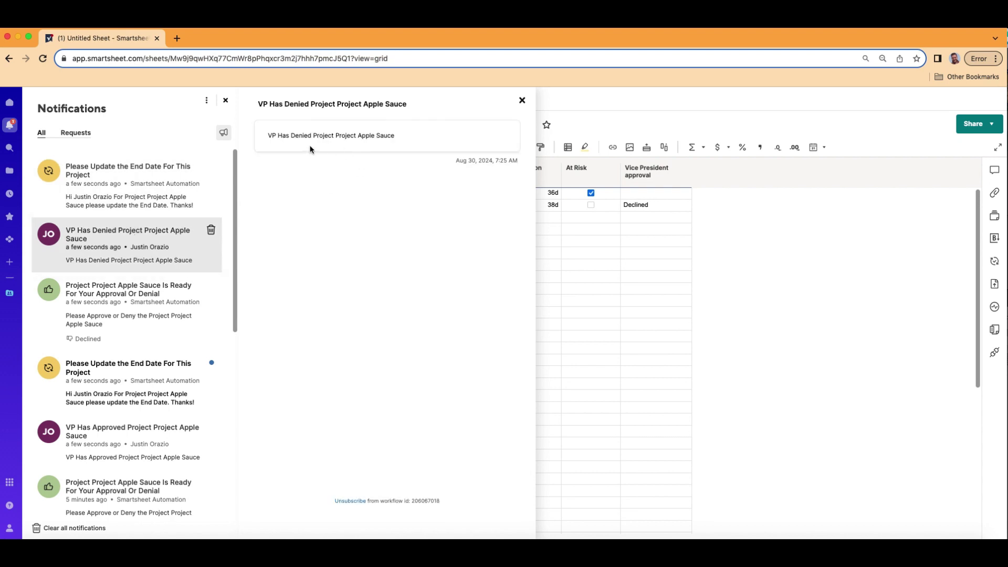
pyautogui.click(522, 101)
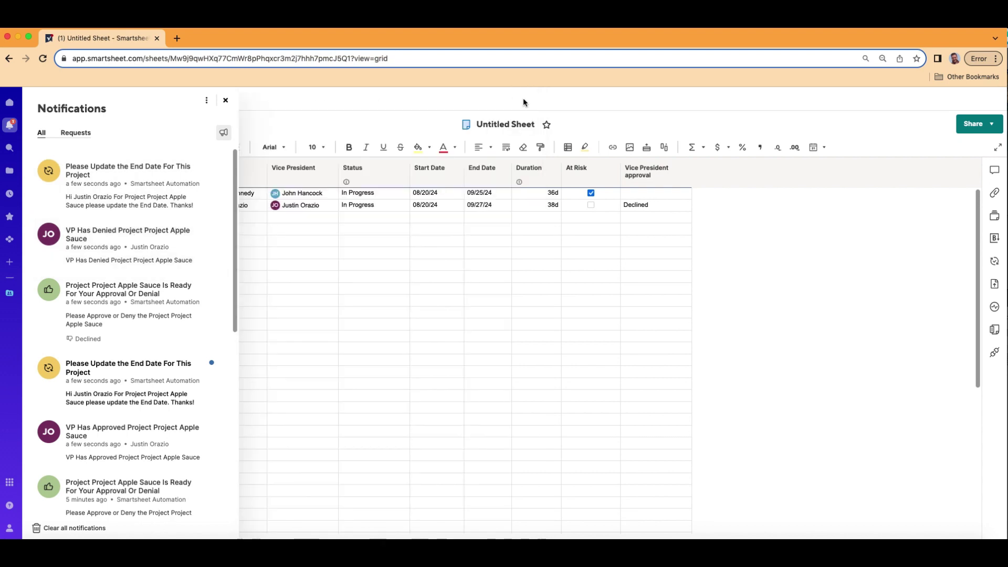
pyautogui.click(226, 101)
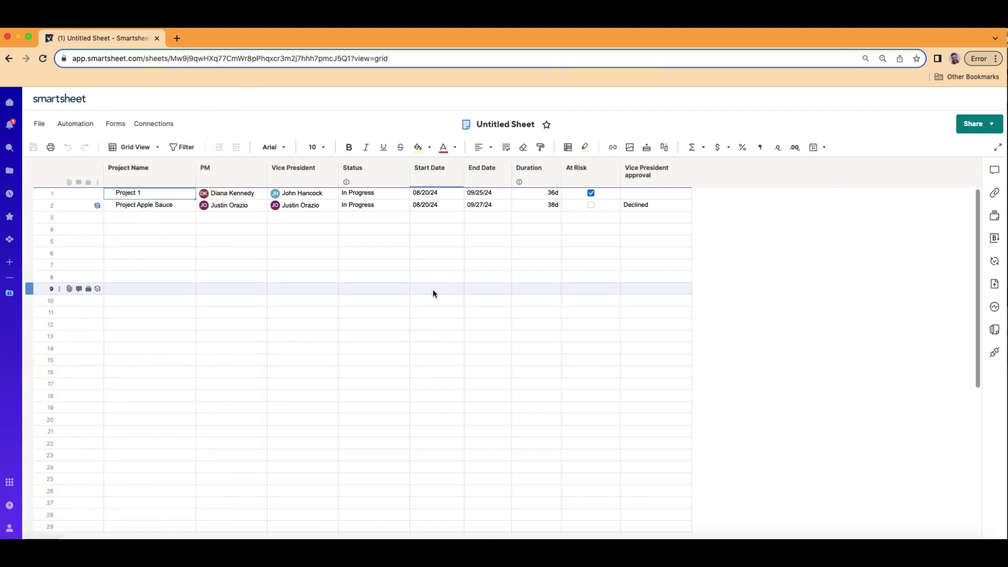